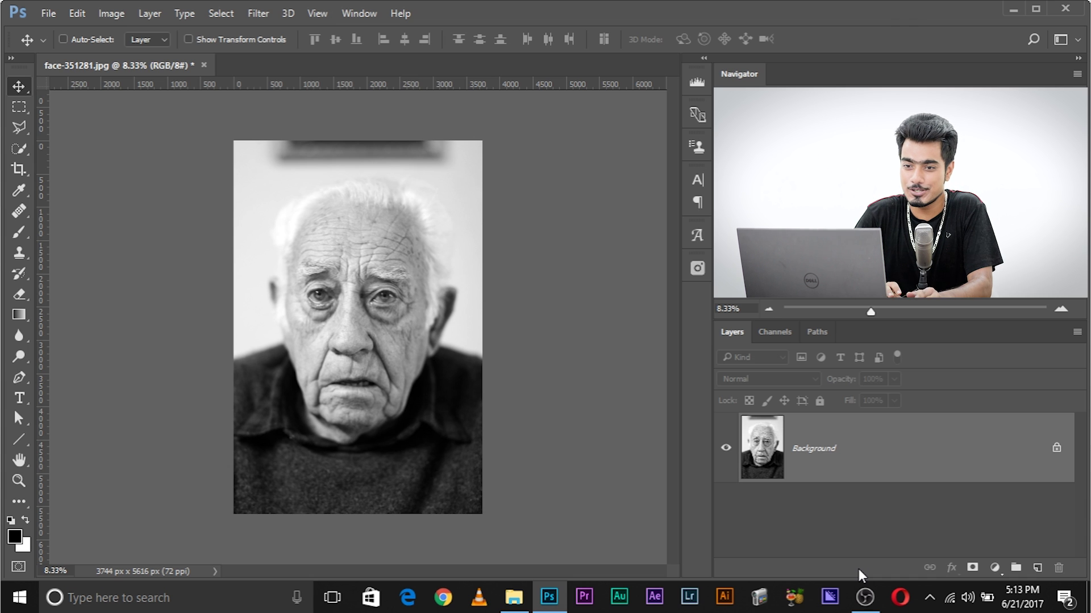
Desaturate the old man's portrait with Image > Adjustments > Desaturate.
left_click(112, 14)
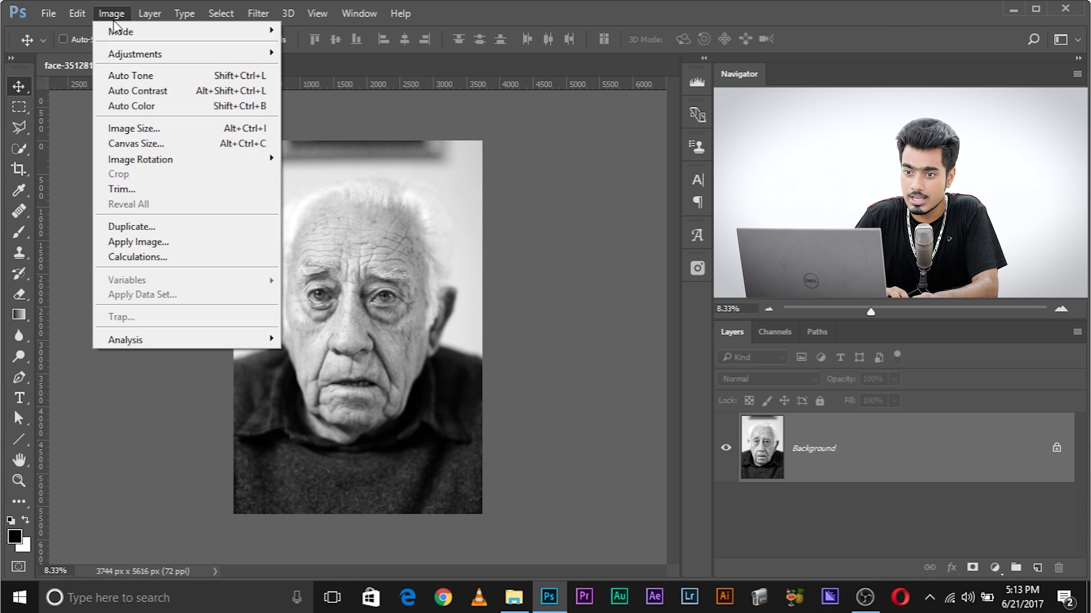
mouse_move(150, 51)
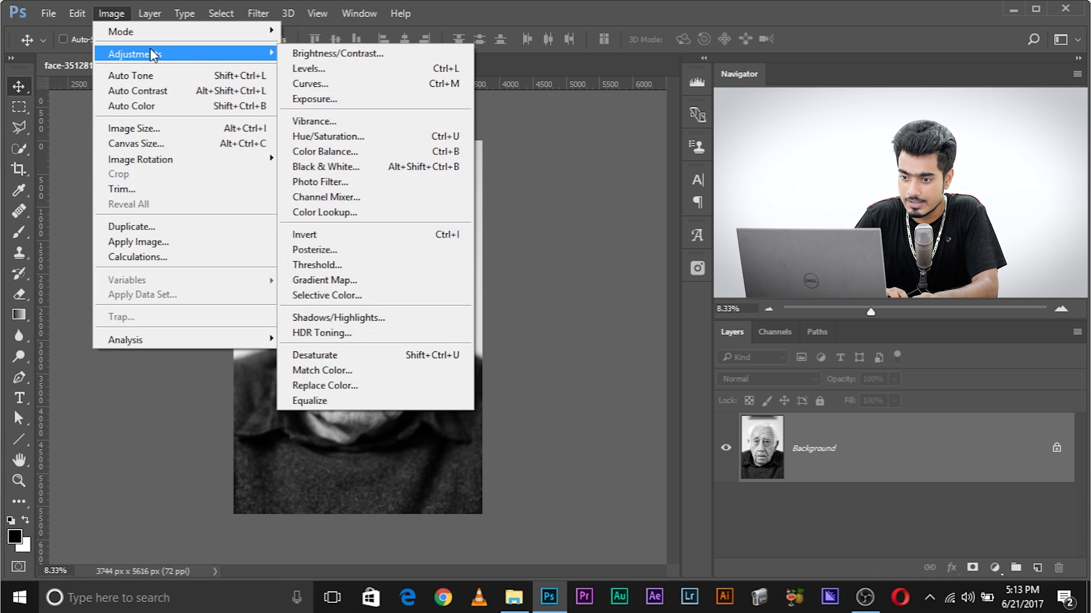
left_click(343, 359)
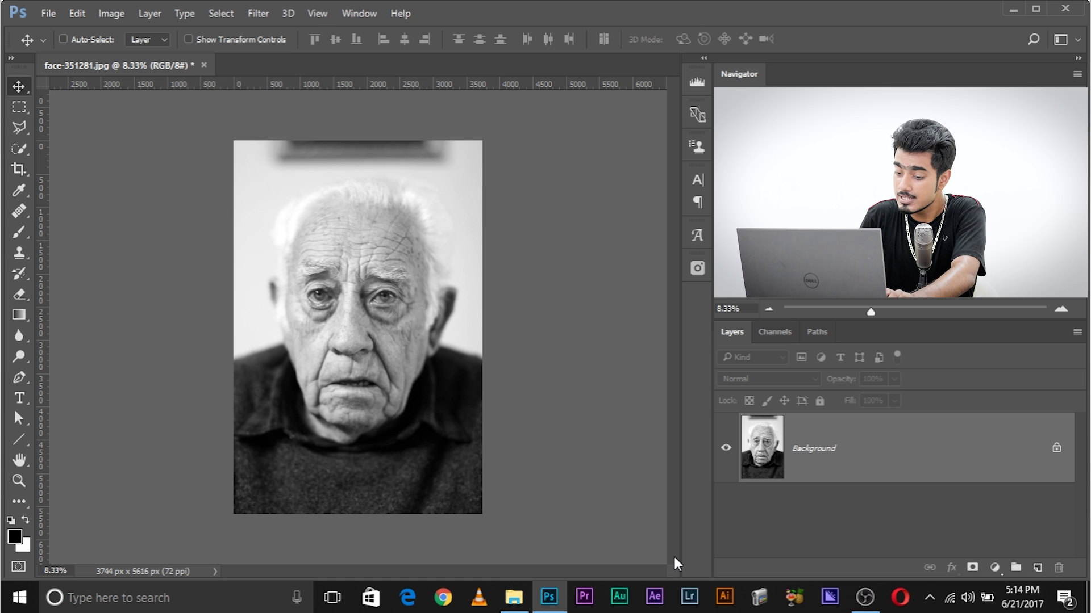
key("ctrl")
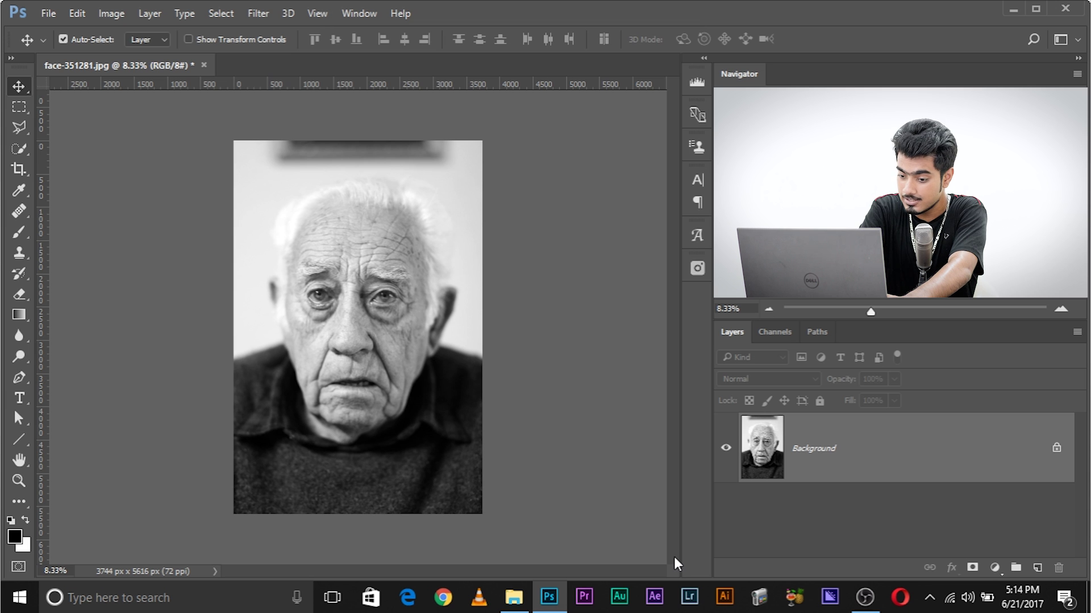
Duplicate the portrait layer twice and set the top copy's blend mode to Difference.
key("ctrl+j")
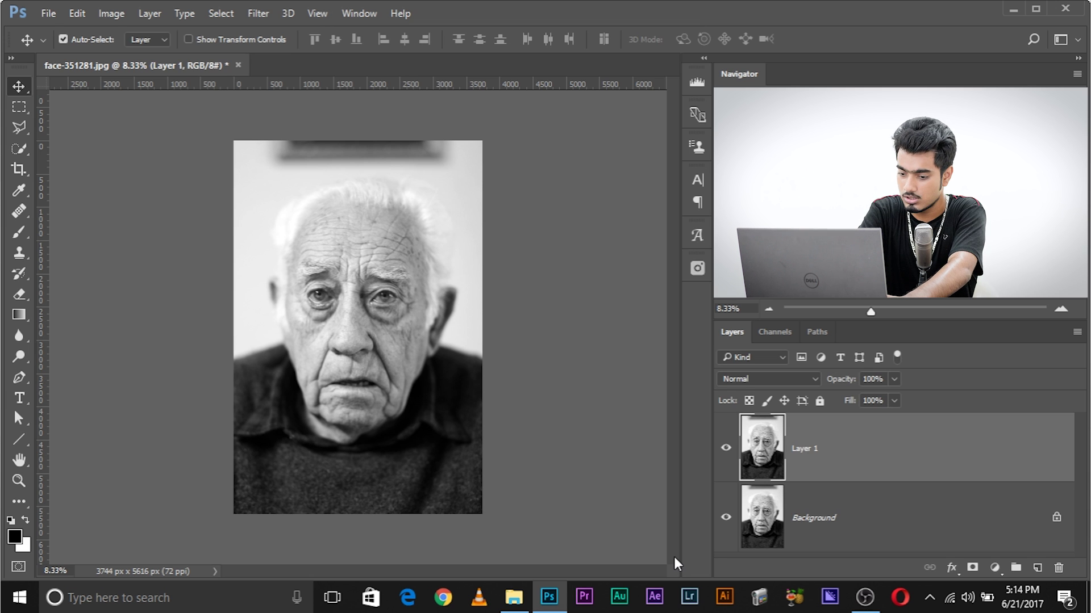
key("ctrl+j")
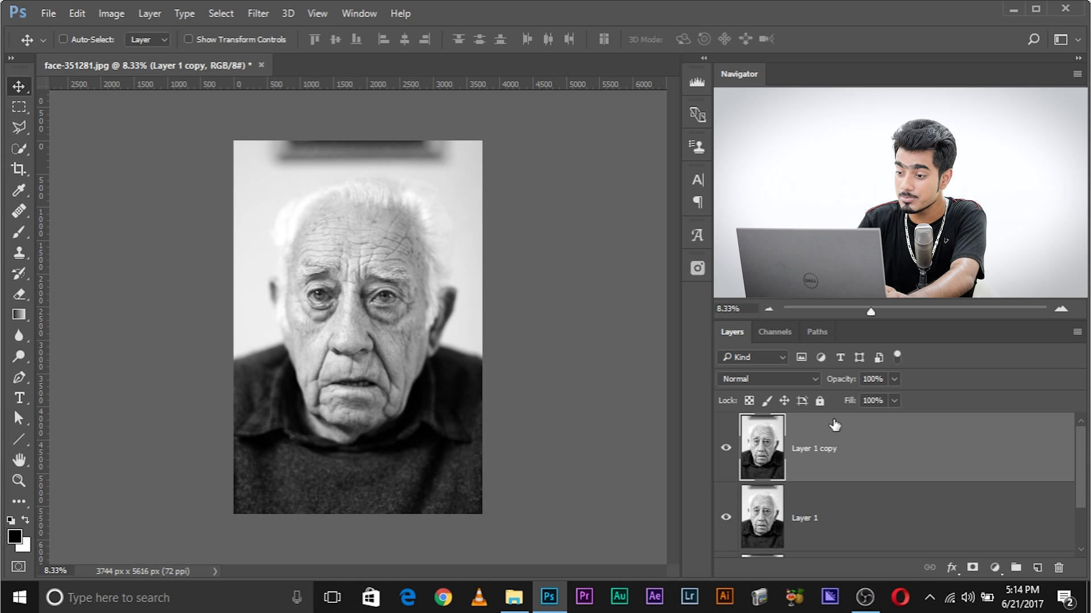
left_click(796, 377)
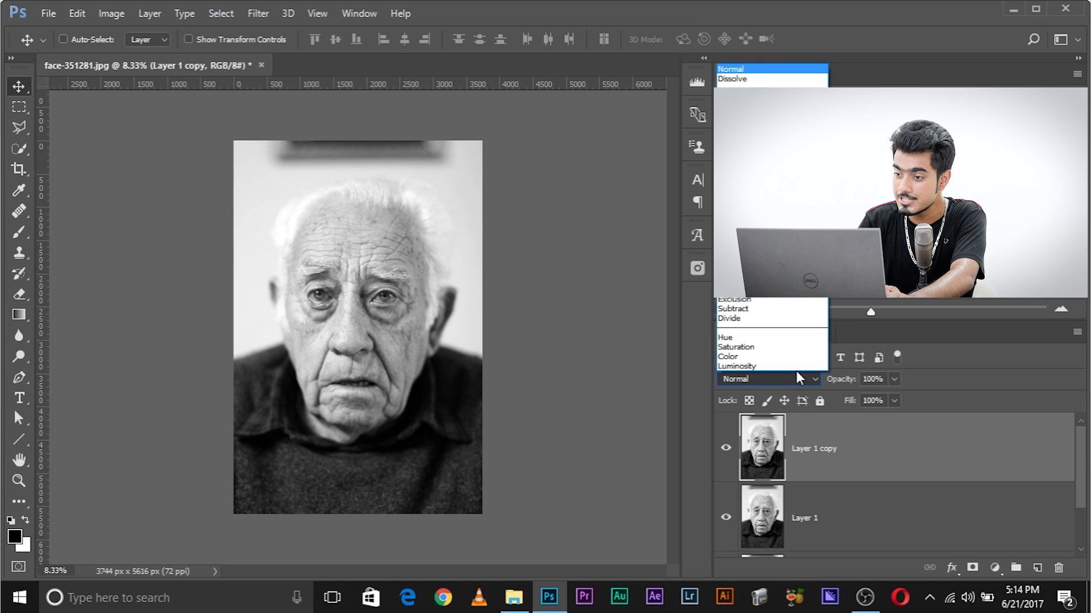
left_click(765, 300)
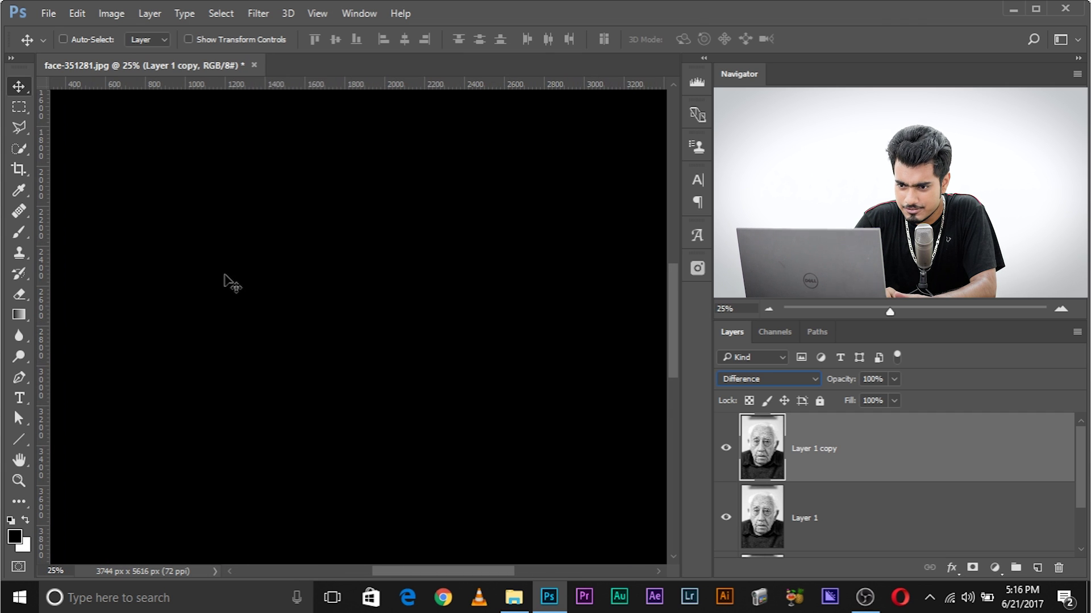
Nudge the Difference copy one pixel right so faint wrinkle and feature outlines appear.
left_click_drag(223, 283, 239, 280)
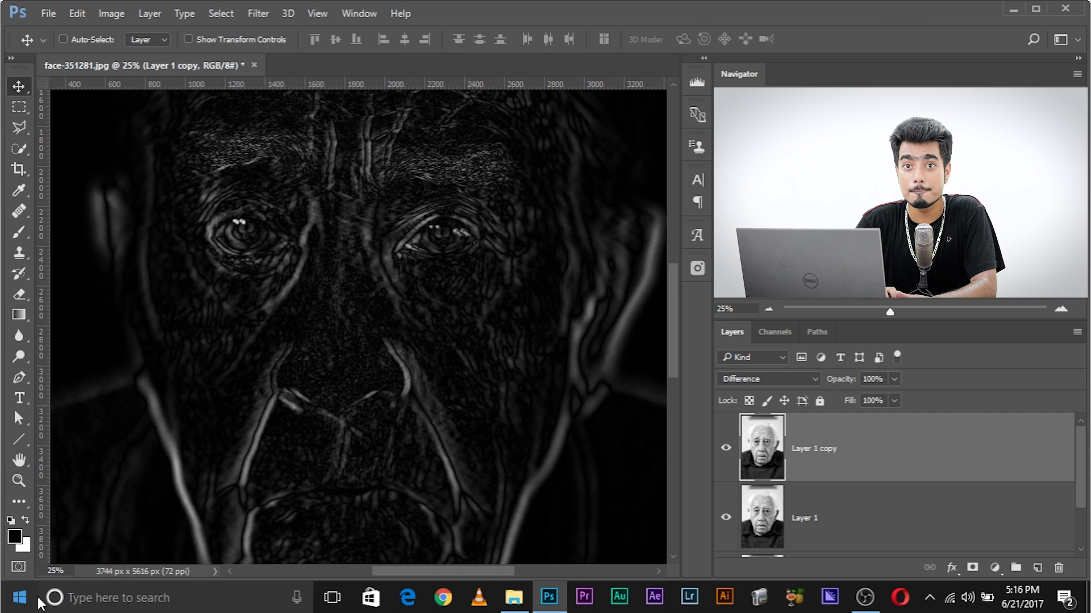
left_click_drag(225, 384, 240, 364)
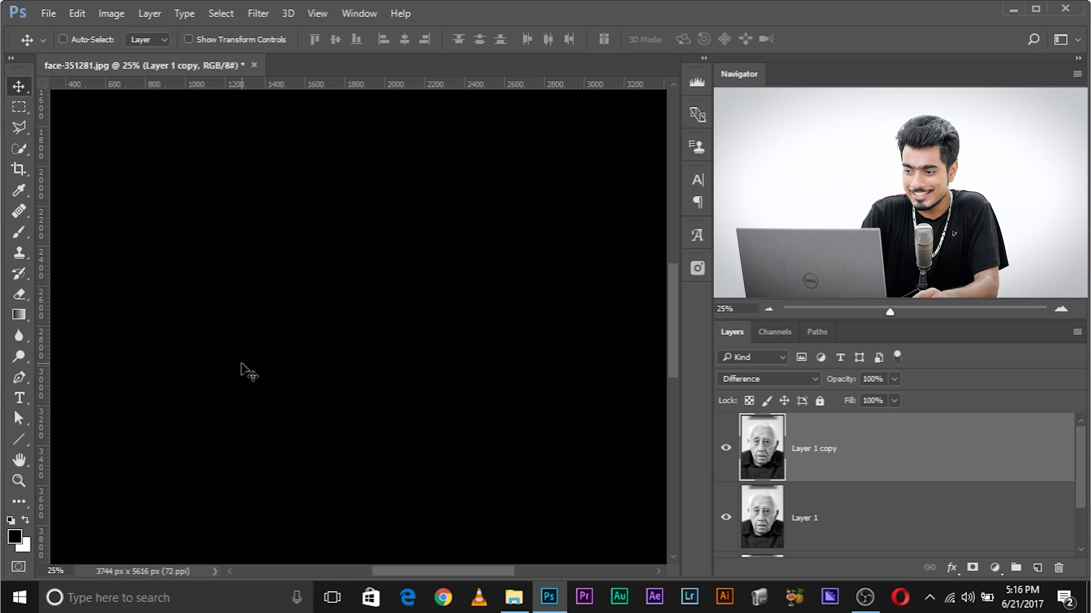
key("ctrl+minus")
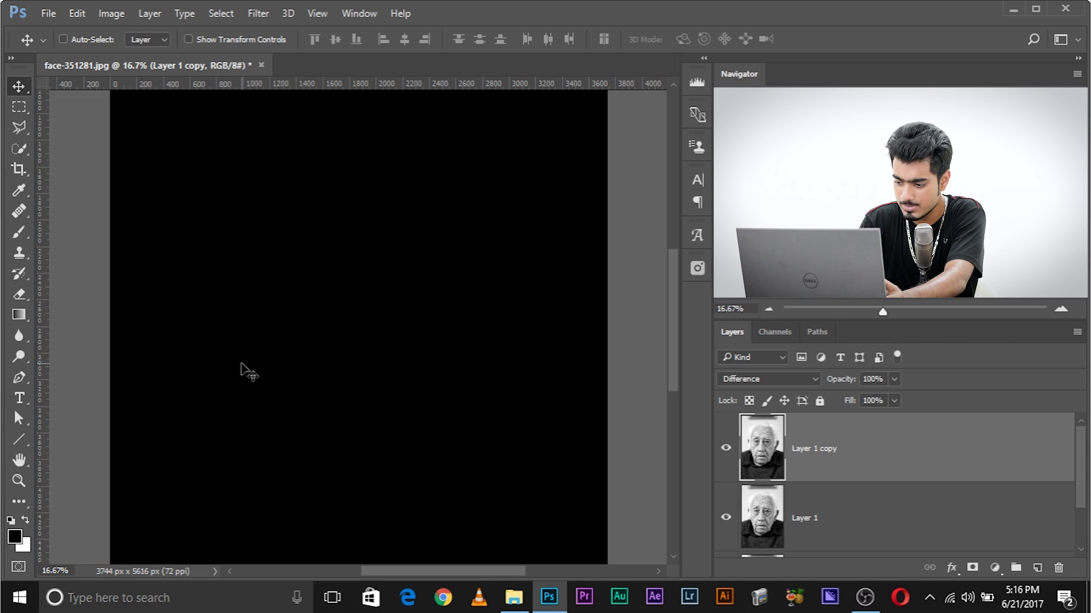
key("Right")
key("ctrl+plus")
key("ctrl+plus")
key("ctrl+plus")
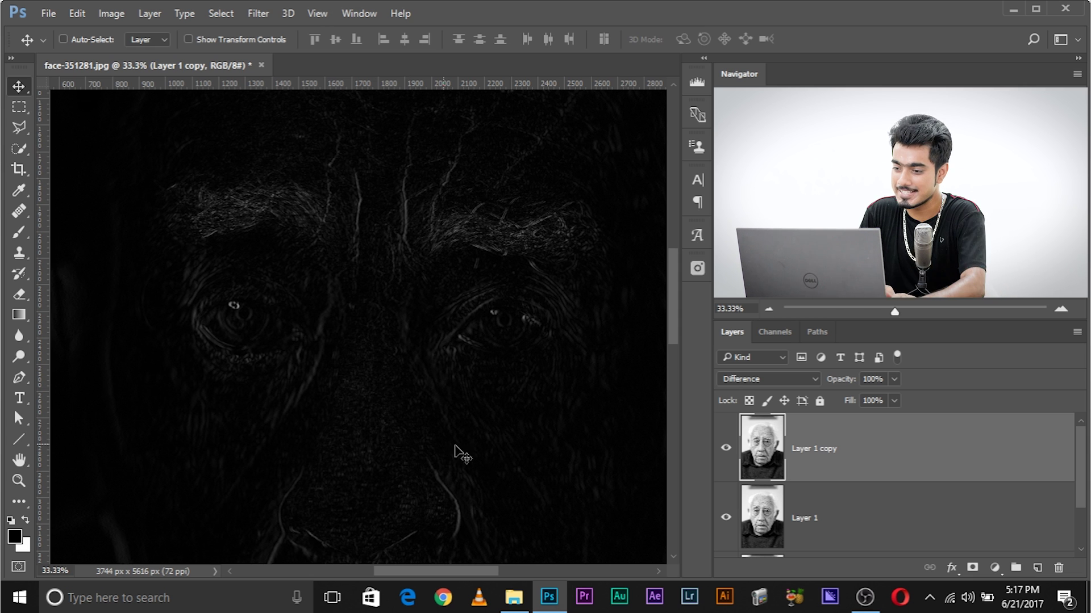
key("ctrl+z")
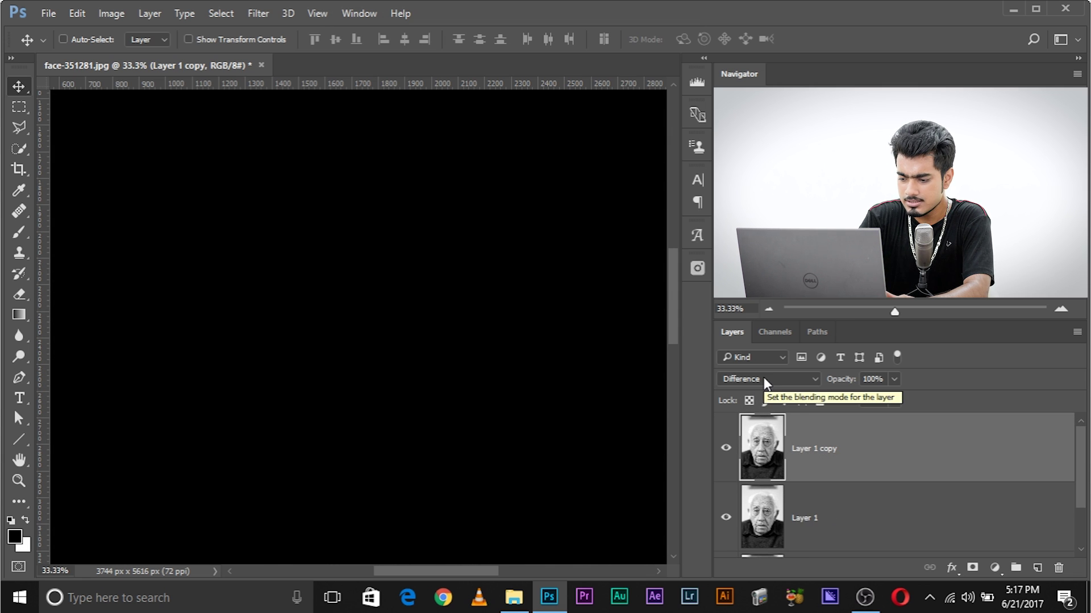
key("ctrl+minus")
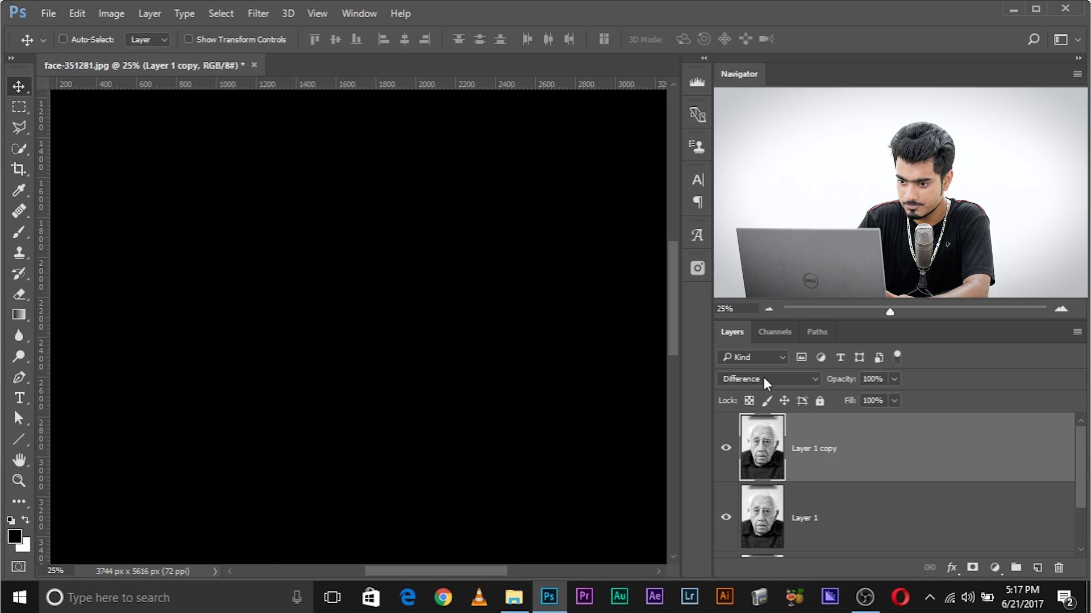
key("Right")
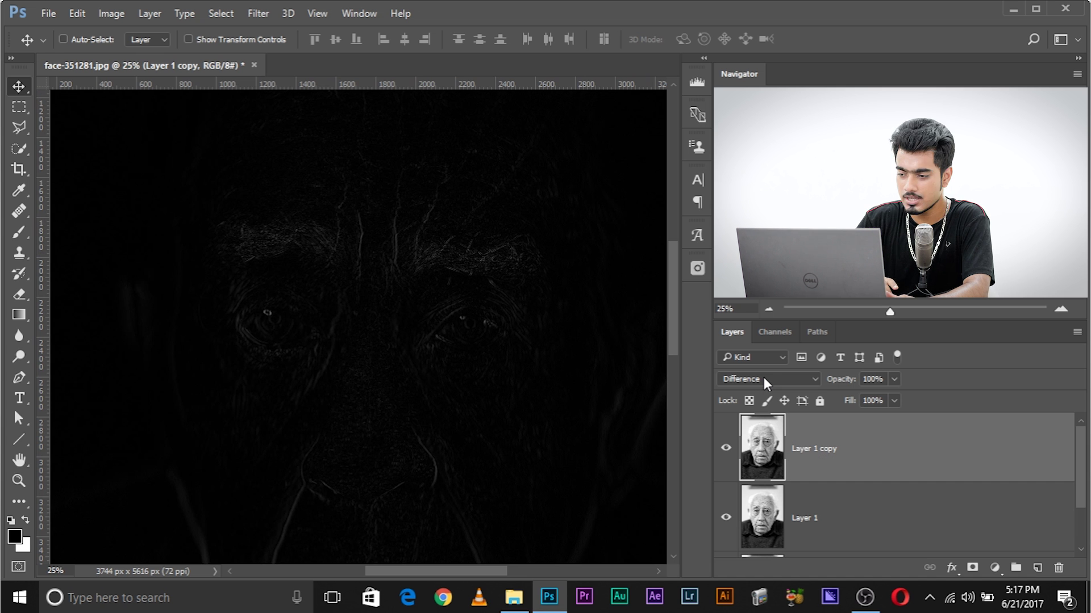
Hide Layer 1 copy, make Layer 1 copy 2 in Difference mode nudged right, then hide it.
left_click(727, 448)
left_click(818, 518)
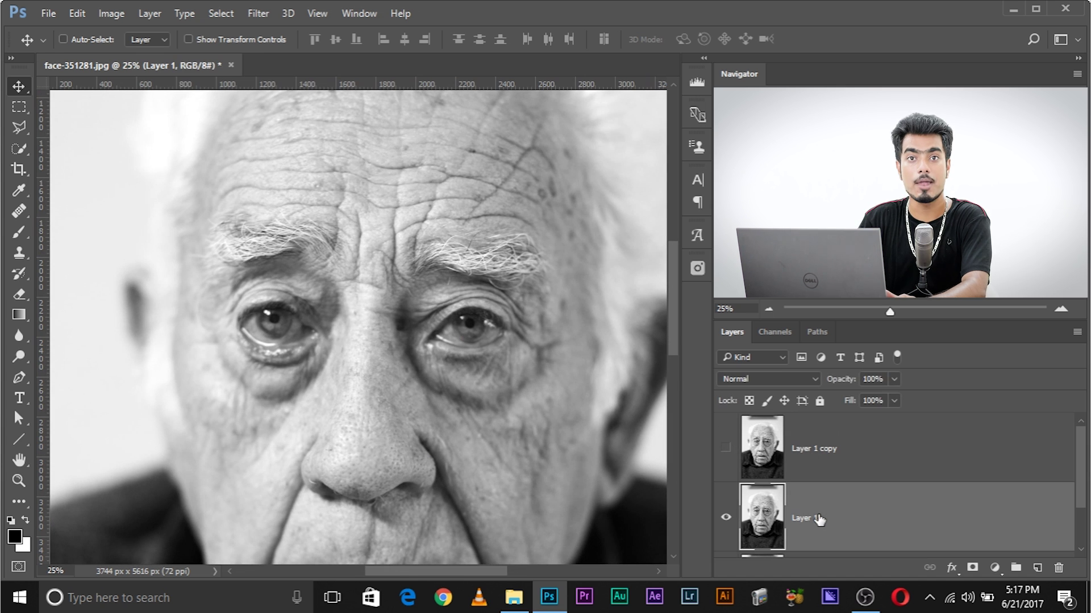
key("ctrl+j")
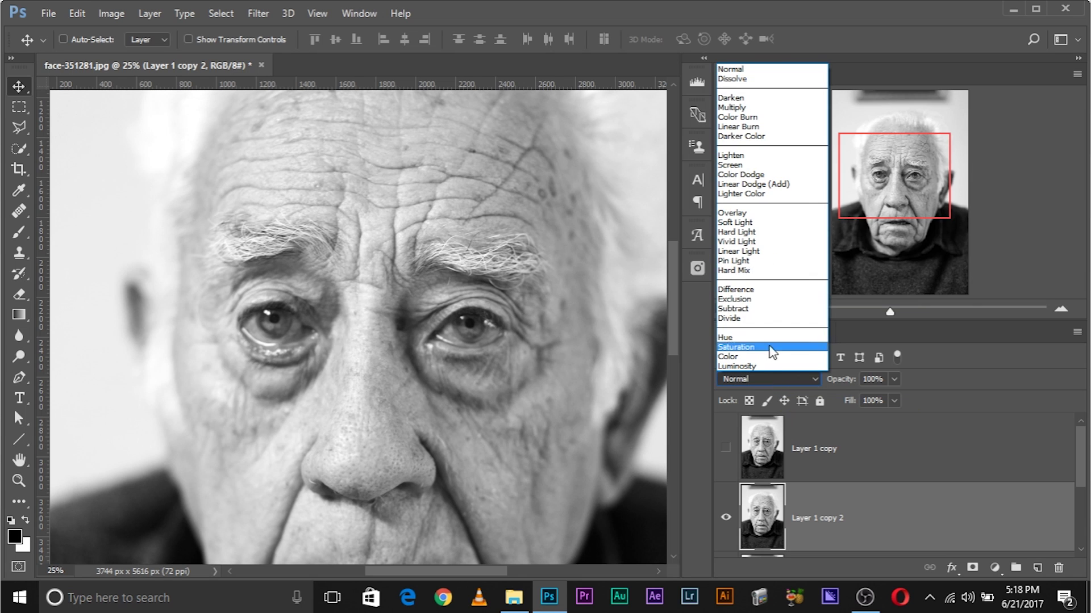
left_click(760, 289)
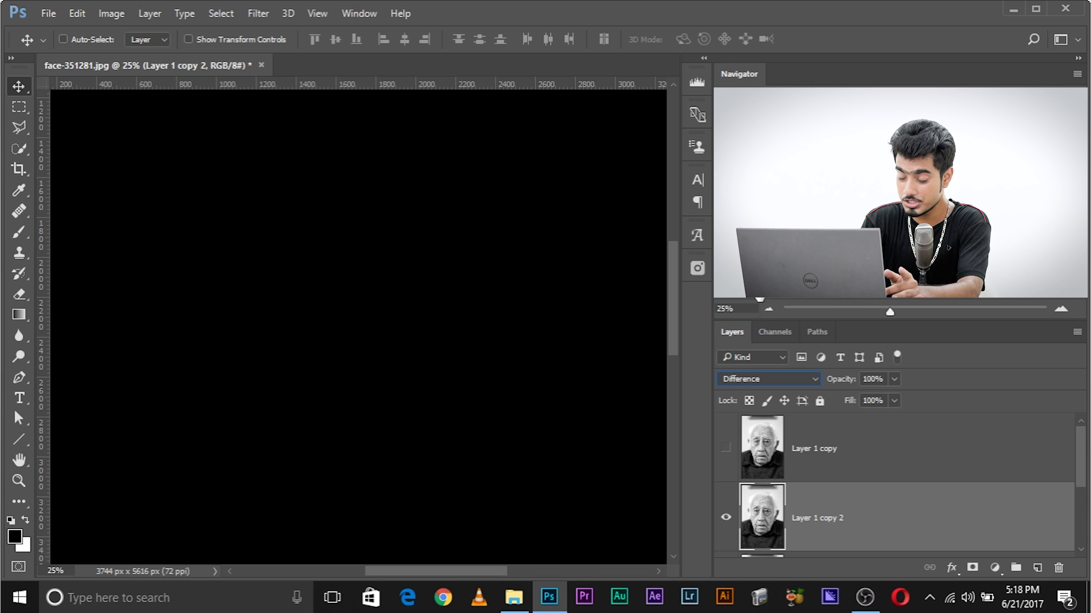
key("Up")
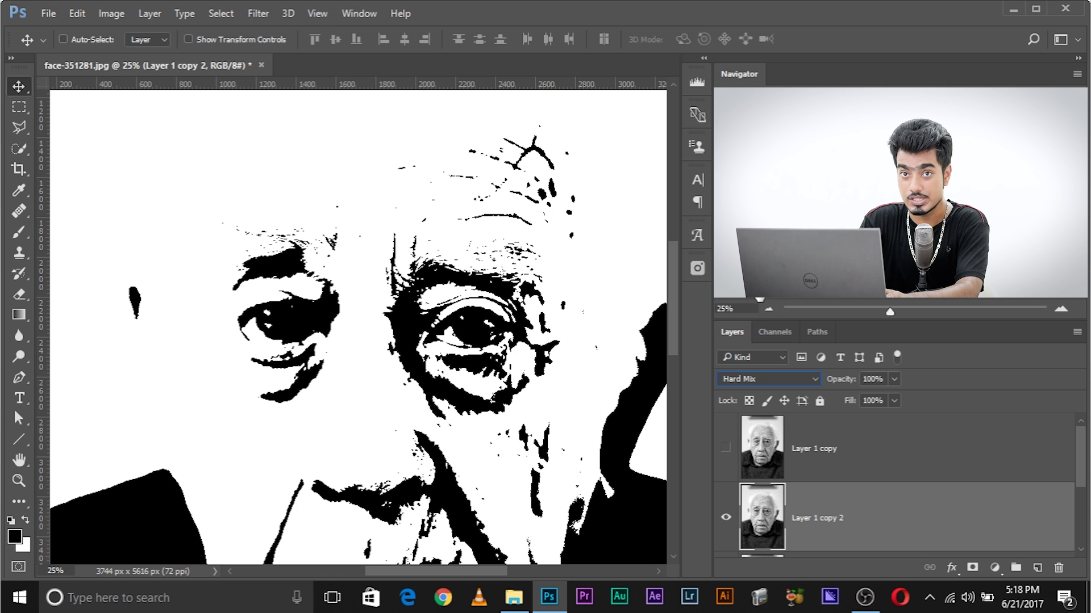
left_click(759, 378)
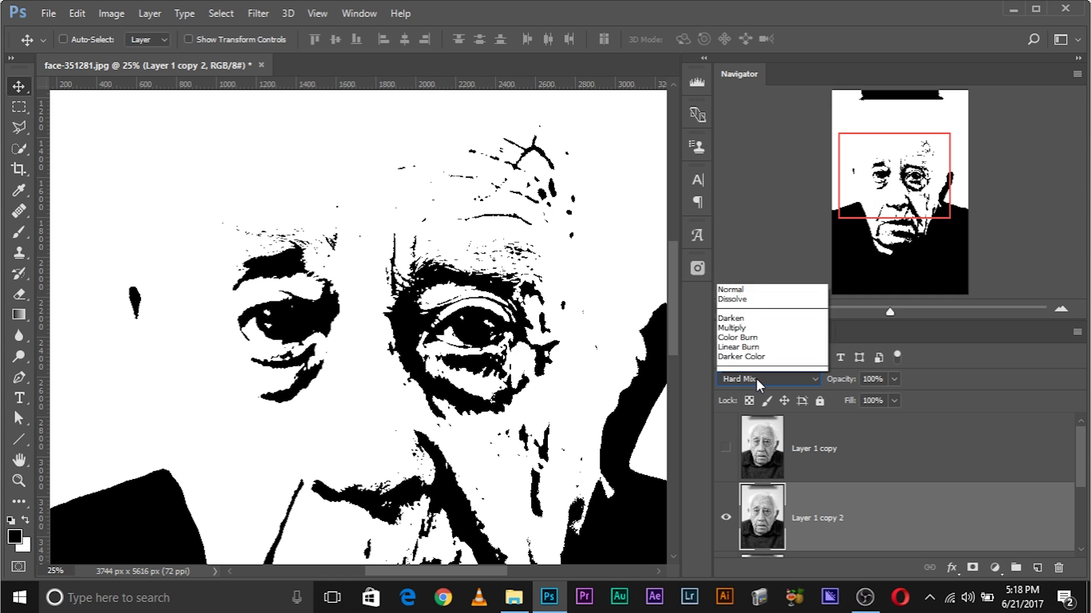
left_click(767, 290)
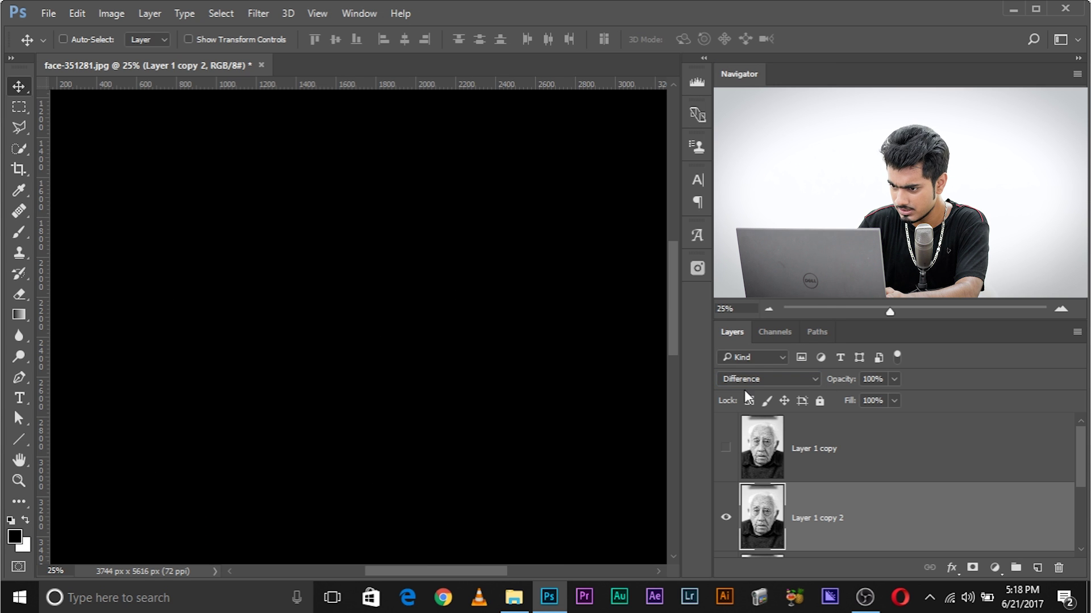
key("Right")
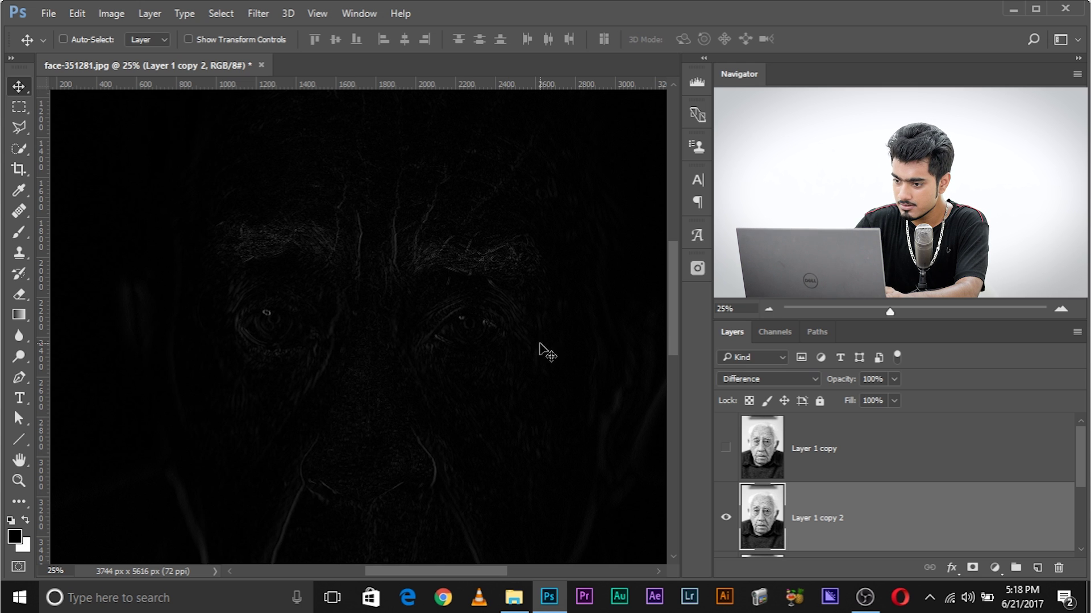
left_click(726, 518)
scroll(803, 493, "down", 1)
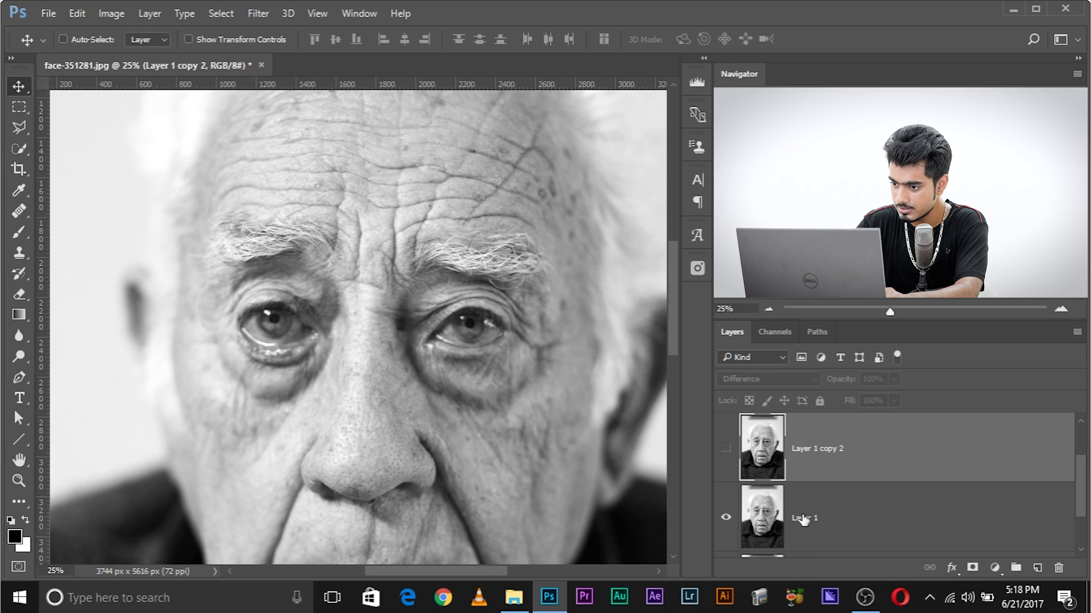
Create Layer 1 copy 3 from Layer 1 in Difference mode, nudge it down, then hide it.
left_click(806, 514)
key("ctrl+j")
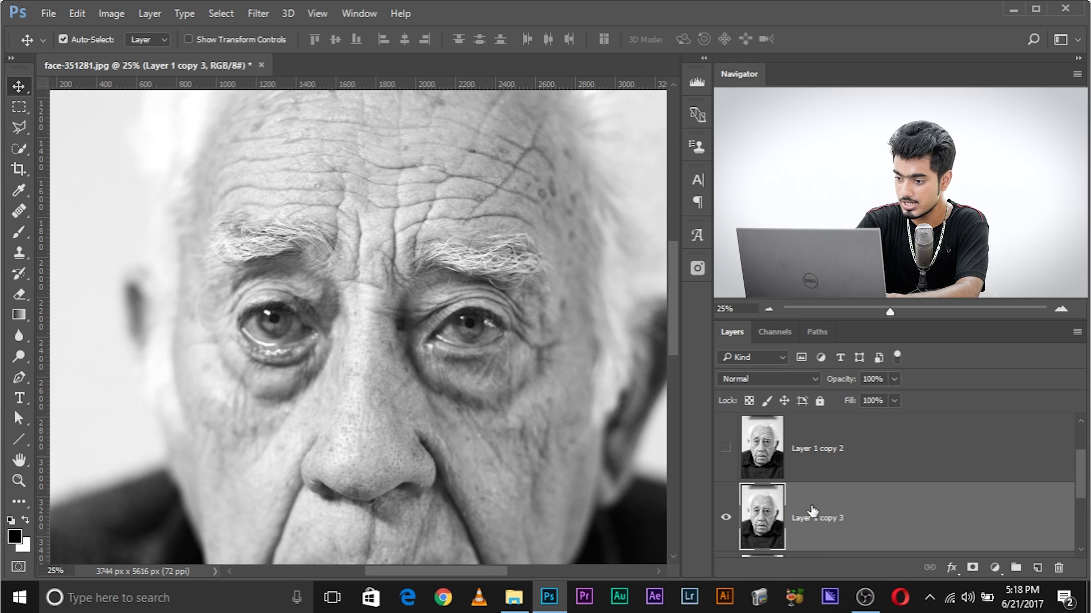
left_click(778, 381)
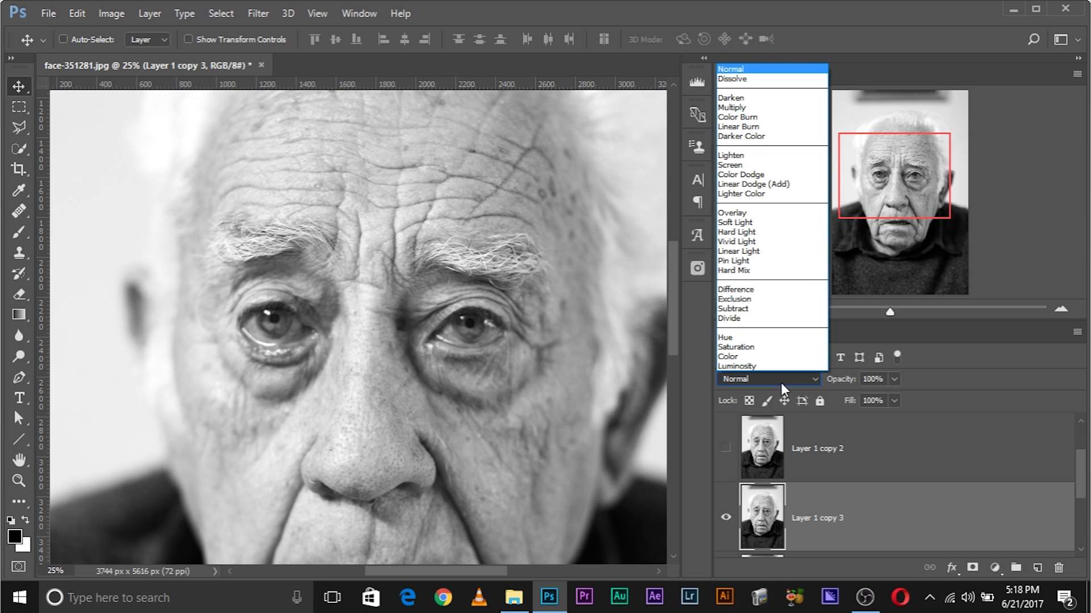
left_click(767, 285)
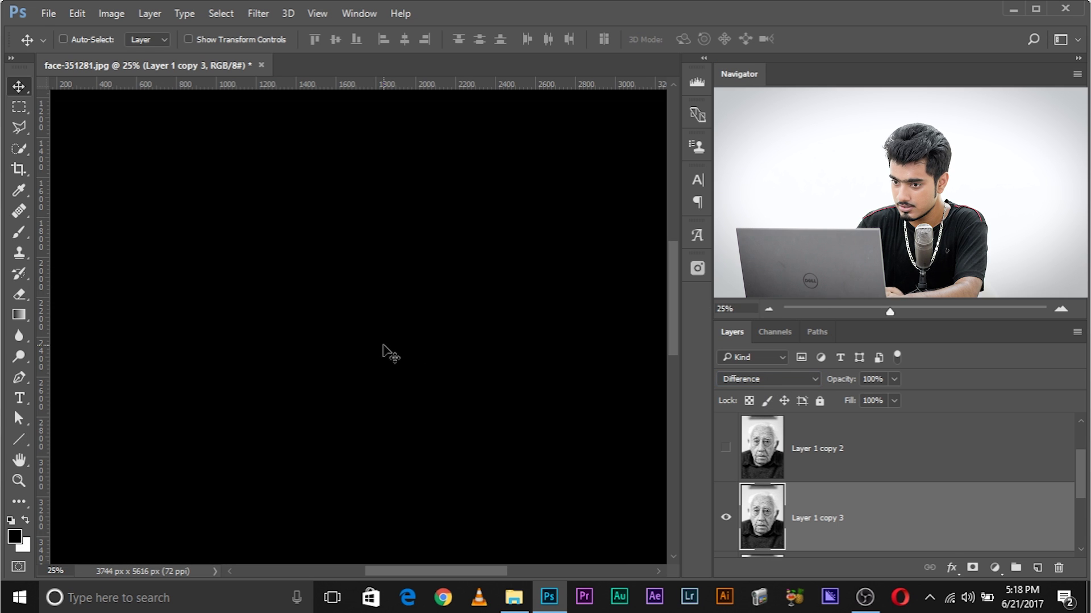
key("Down")
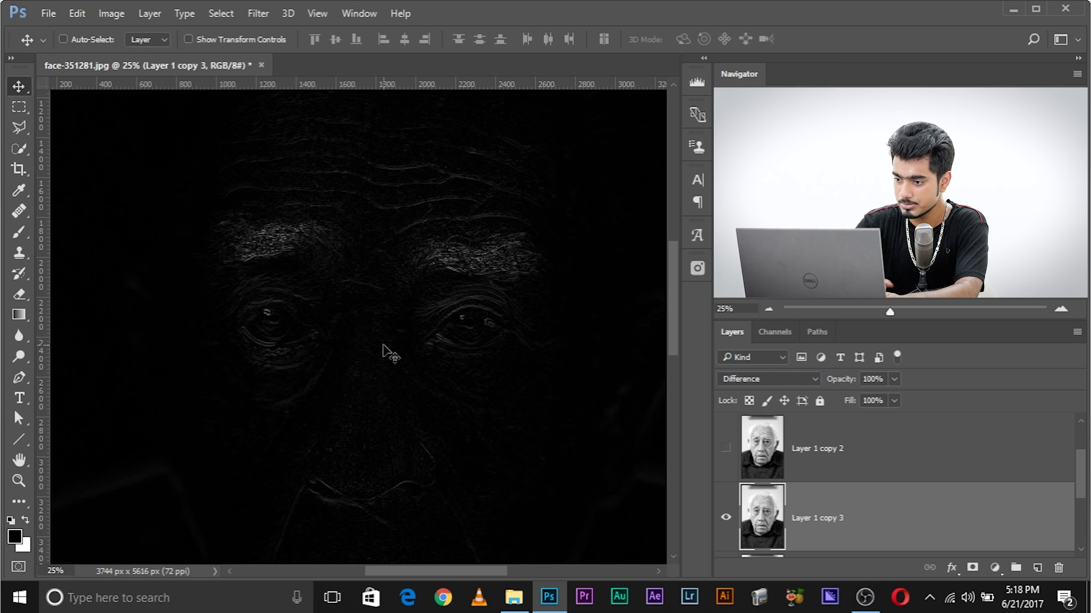
left_click(728, 518)
scroll(818, 516, "down", 1)
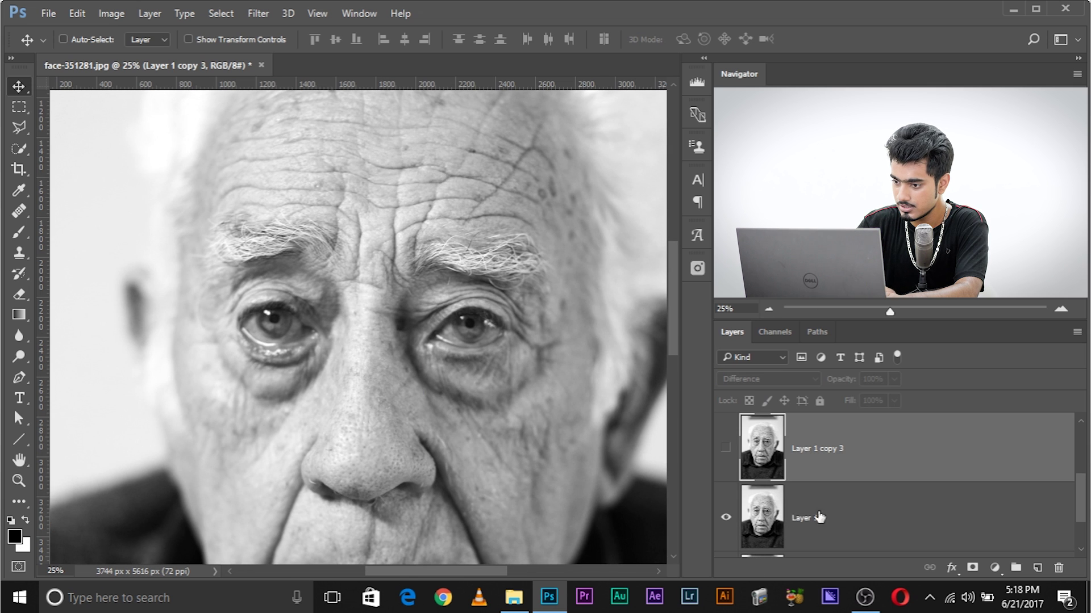
Create Layer 1 copy 4 in Difference mode, offset one pixel right to reveal face edges.
left_click(831, 517)
key("ctrl+j")
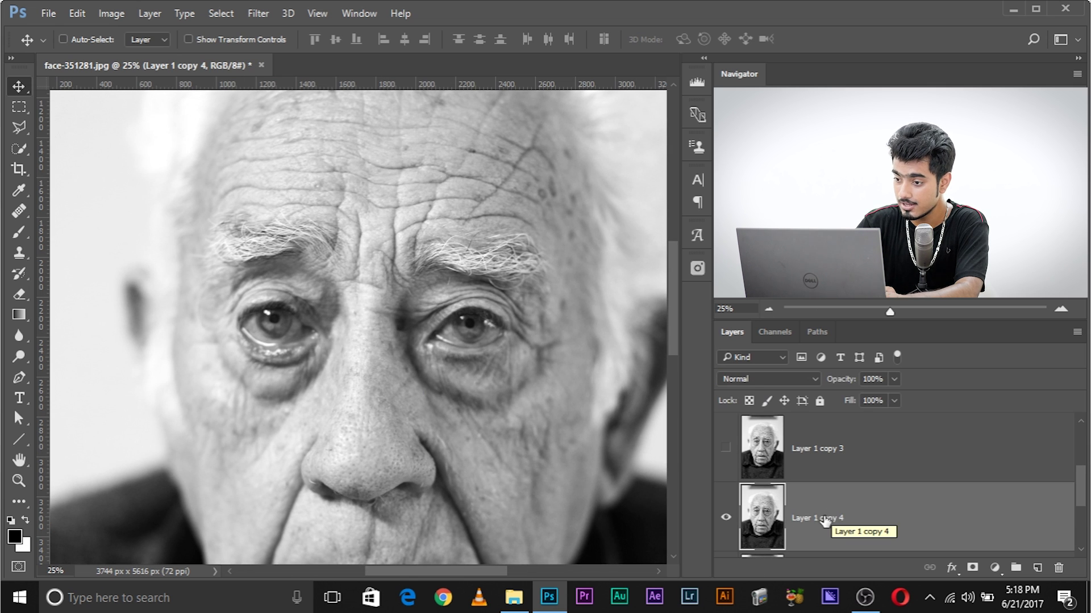
left_click(747, 377)
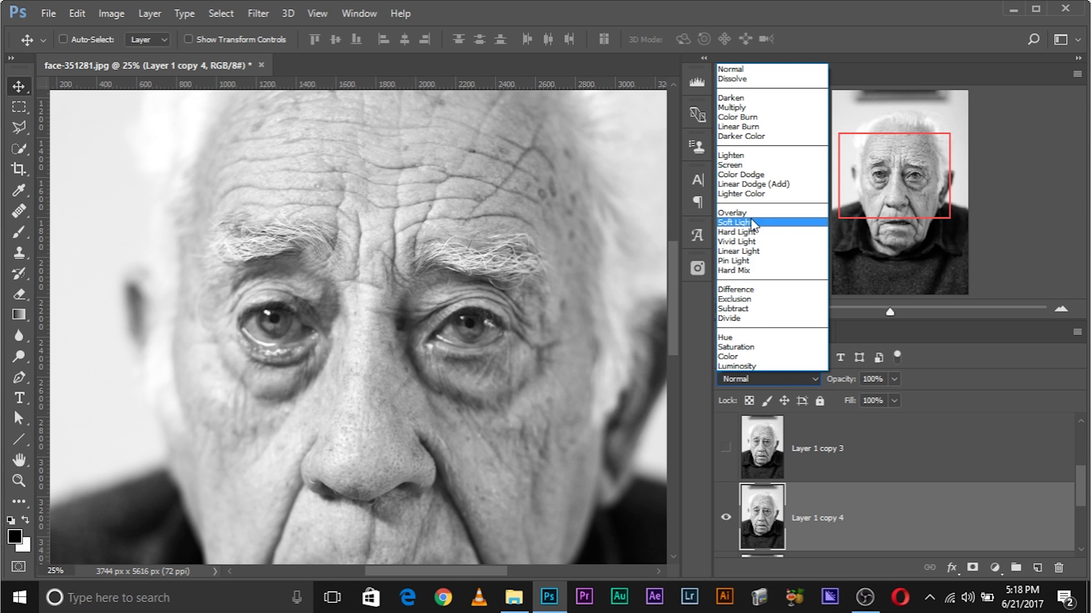
left_click(748, 289)
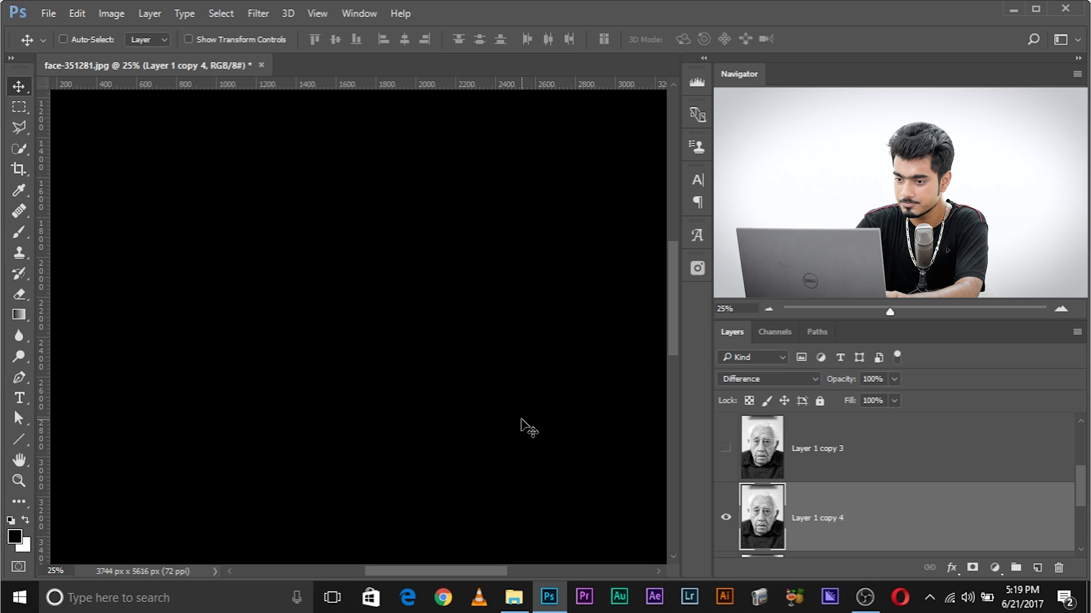
key("Right")
key("ctrl+minus")
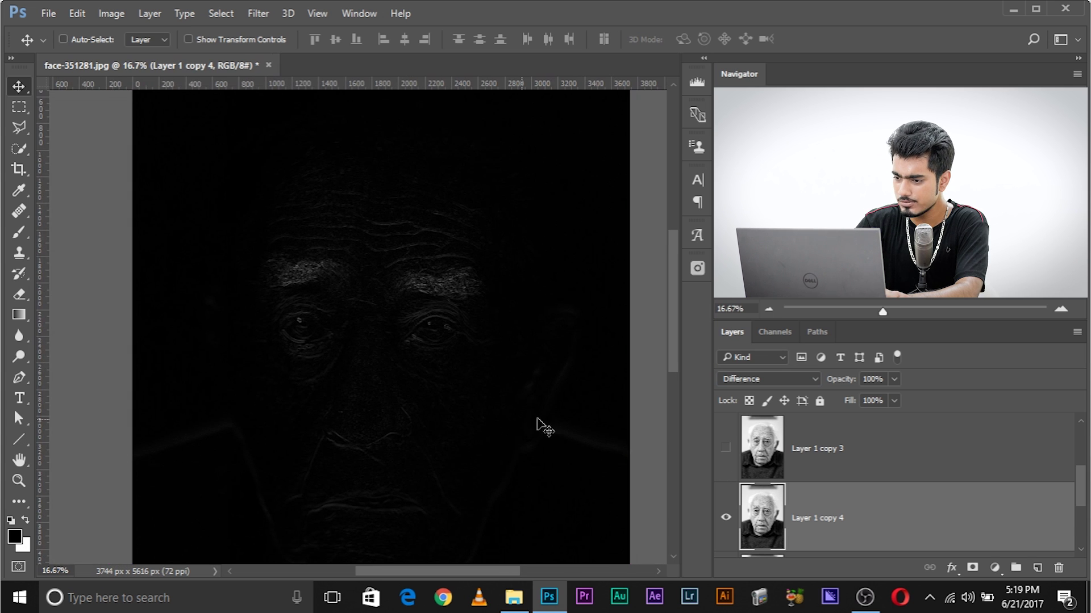
Toggle a copy layer's visibility to compare the views, then select Layer 1.
scroll(917, 499, "down", 1)
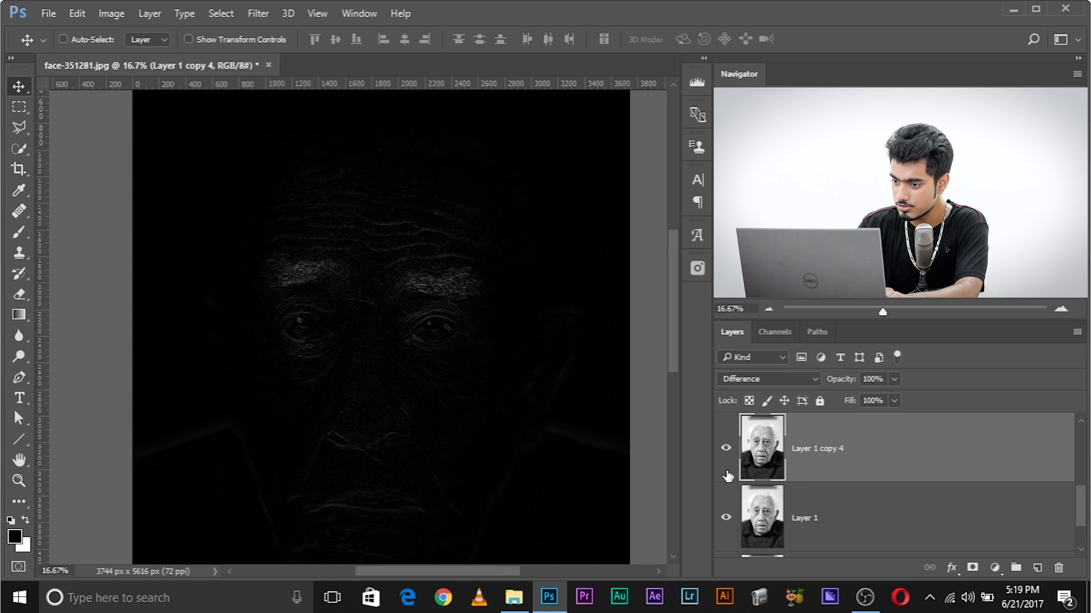
scroll(727, 477, "up", 1)
scroll(726, 479, "up", 2)
left_click(726, 448)
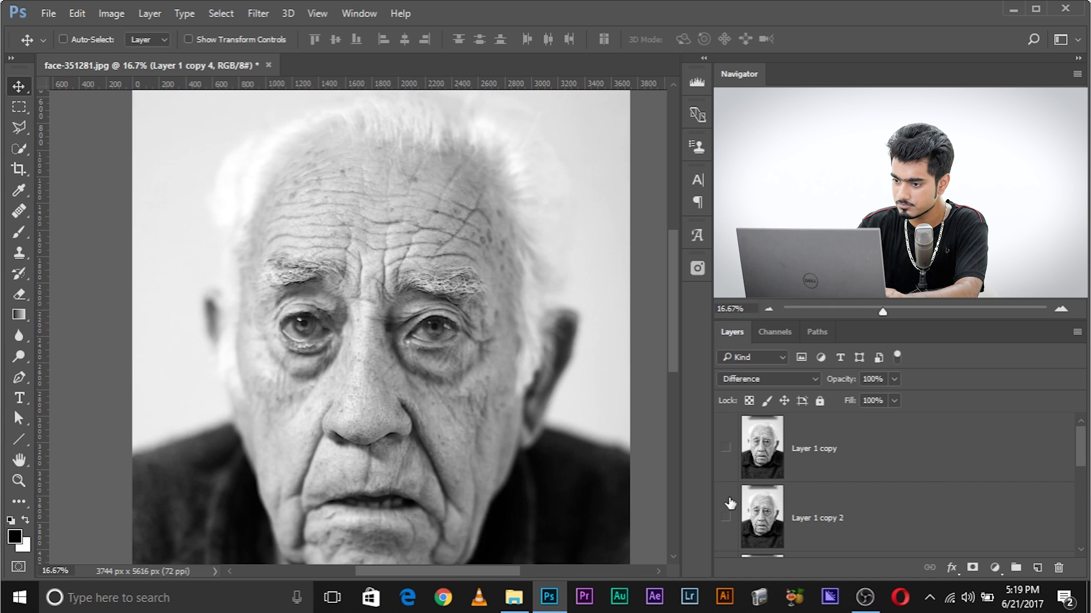
left_click(725, 448)
left_click(726, 449)
scroll(727, 460, "down", 4)
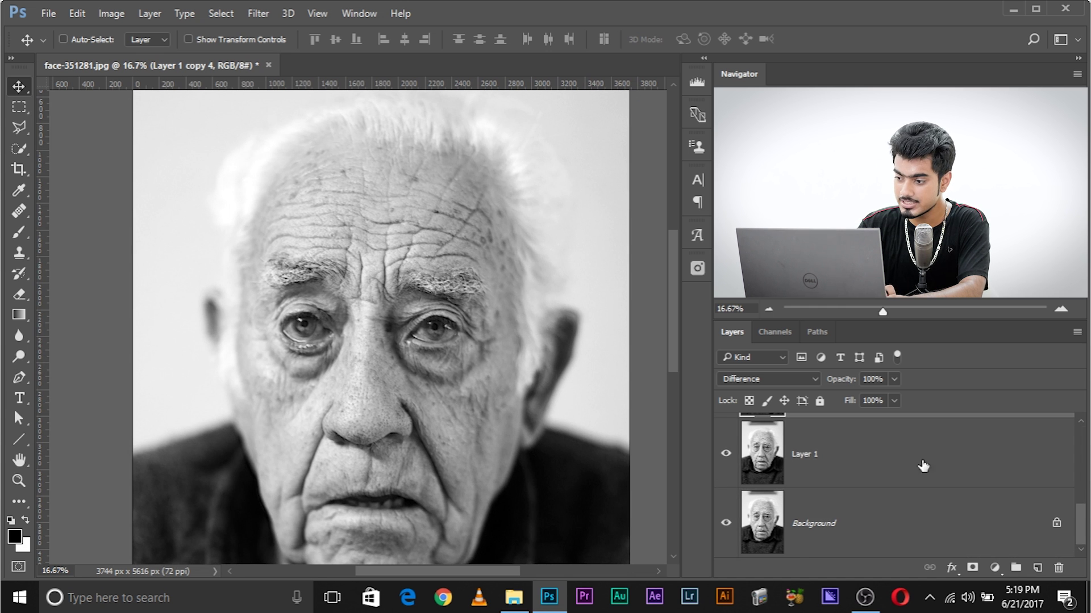
scroll(1086, 526, "up", 1)
scroll(1086, 525, "up", 2)
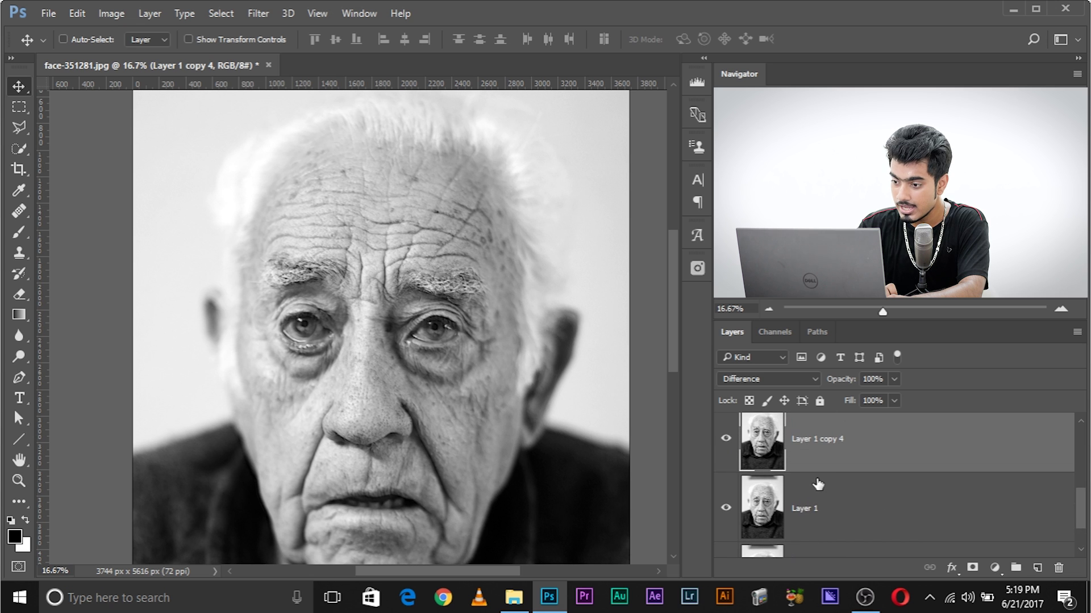
left_click(843, 505)
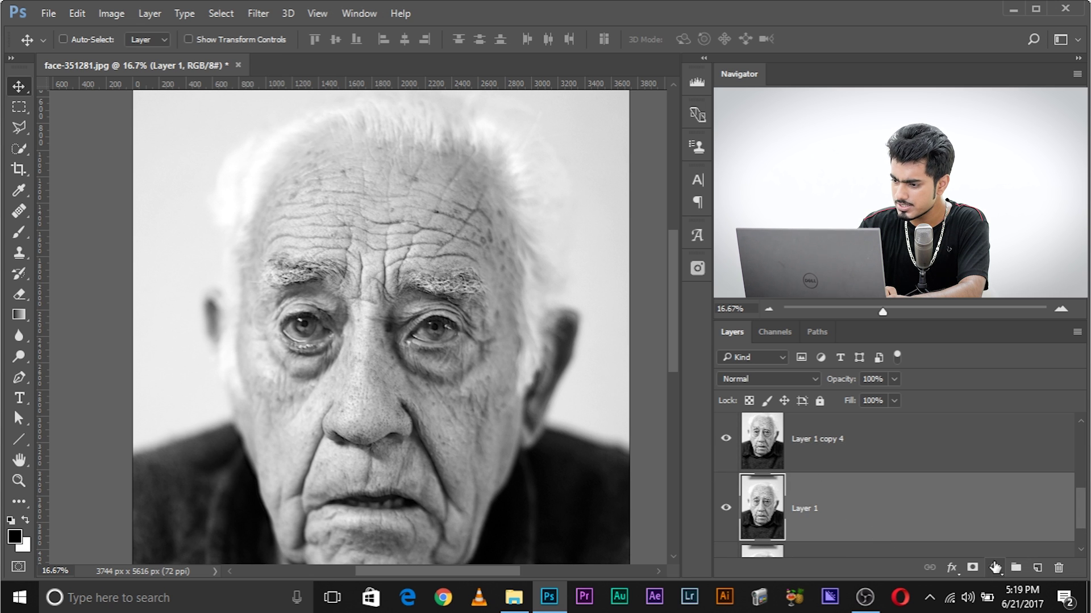
Add a Solid Color fill layer above Layer 1, keeping black as the fill colour.
left_click(997, 569)
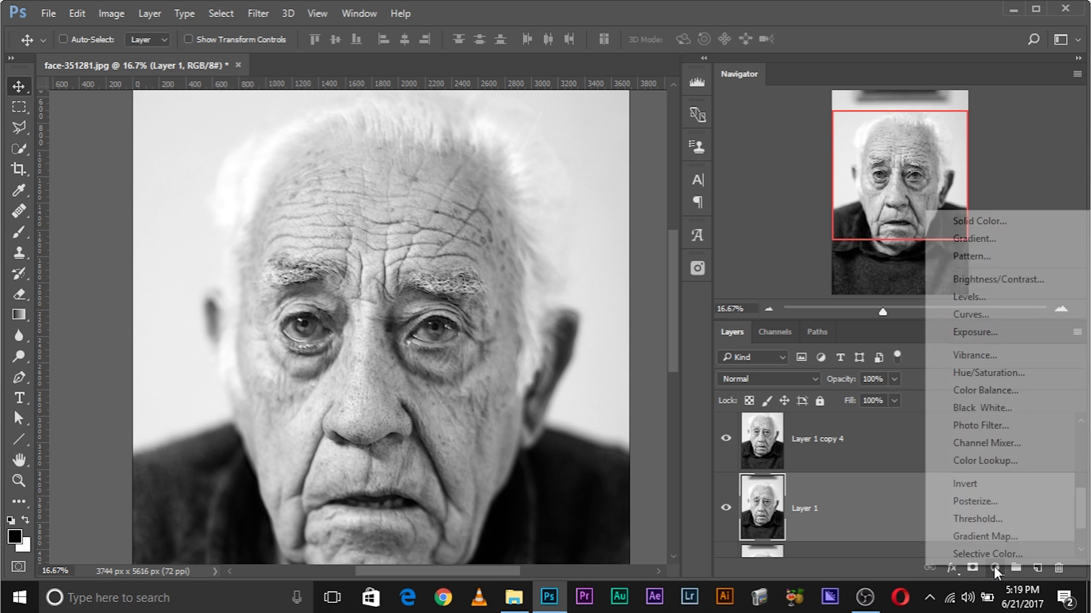
left_click(961, 222)
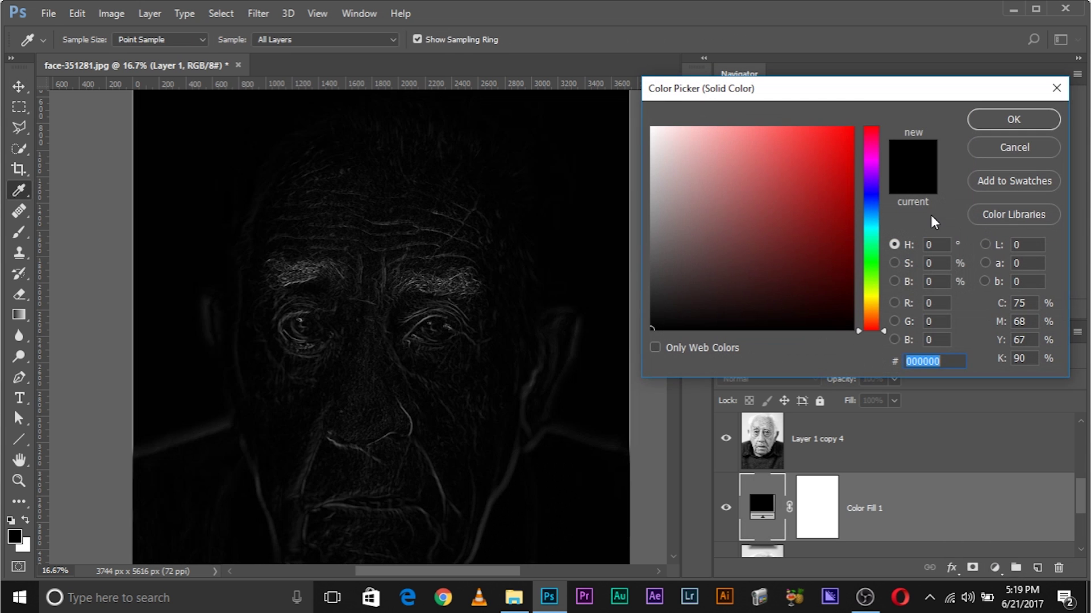
left_click(1025, 124)
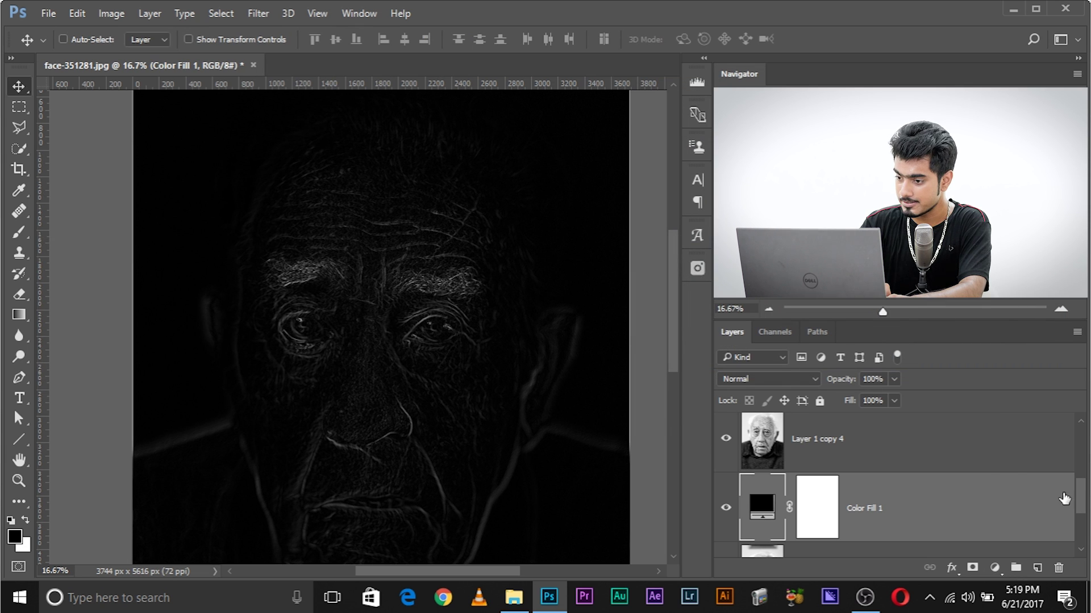
Create Layer 2, move it to the top with Ctrl+Shift+], and stamp all visible layers into it.
left_click(1037, 568)
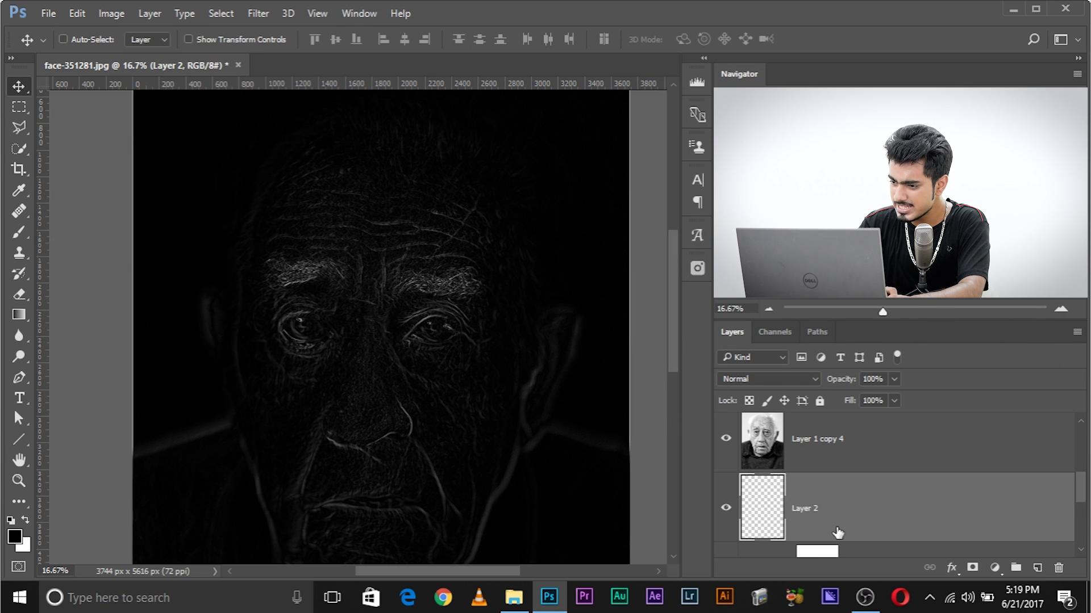
scroll(909, 483, "up", 5)
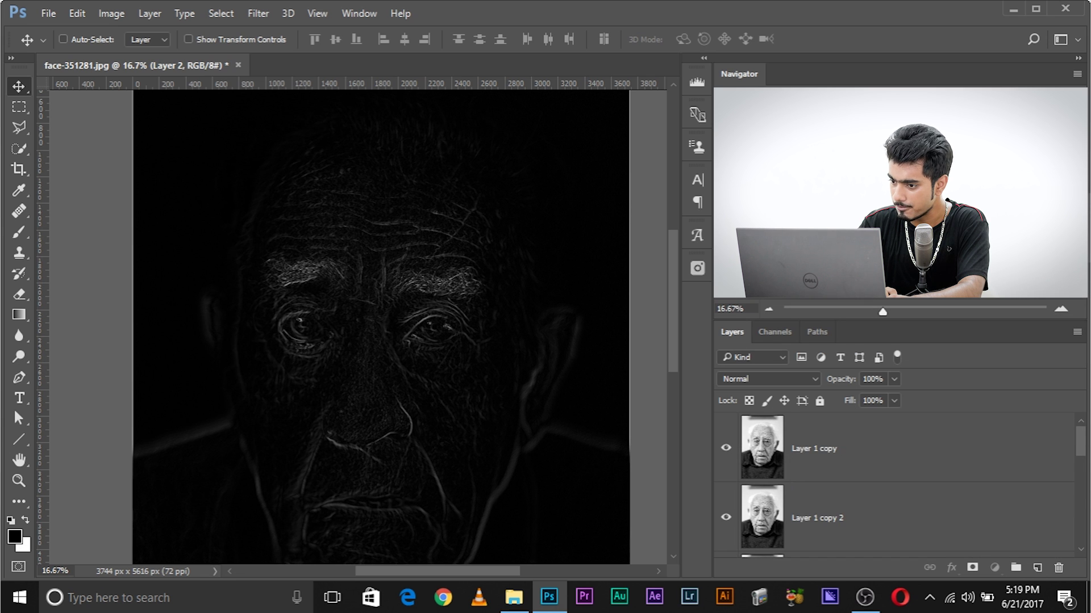
key("ctrl+shift+bracketright")
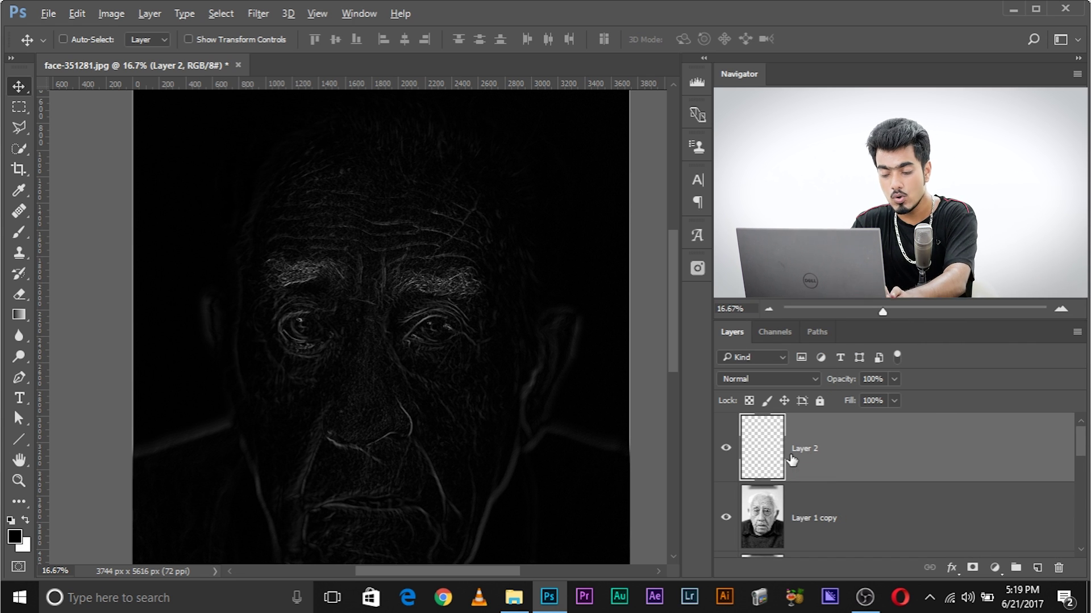
key("ctrl+alt")
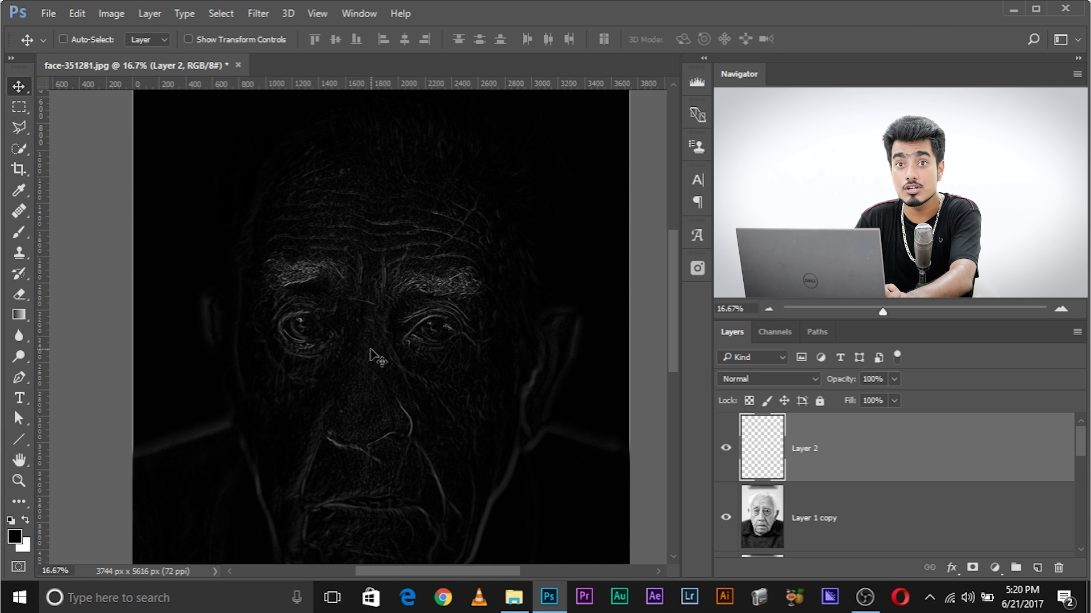
key("alt")
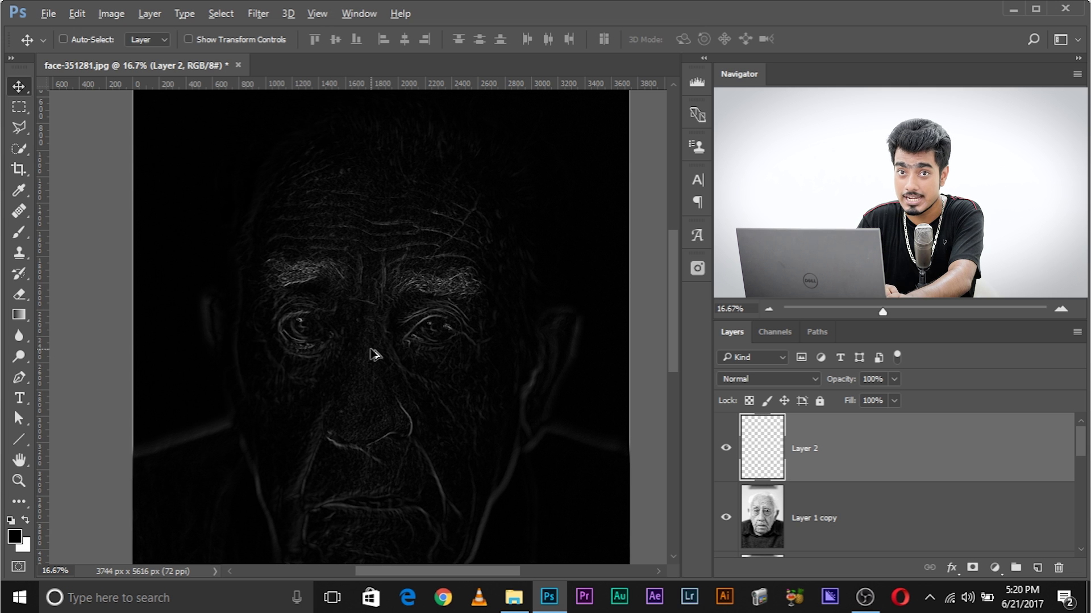
key("alt")
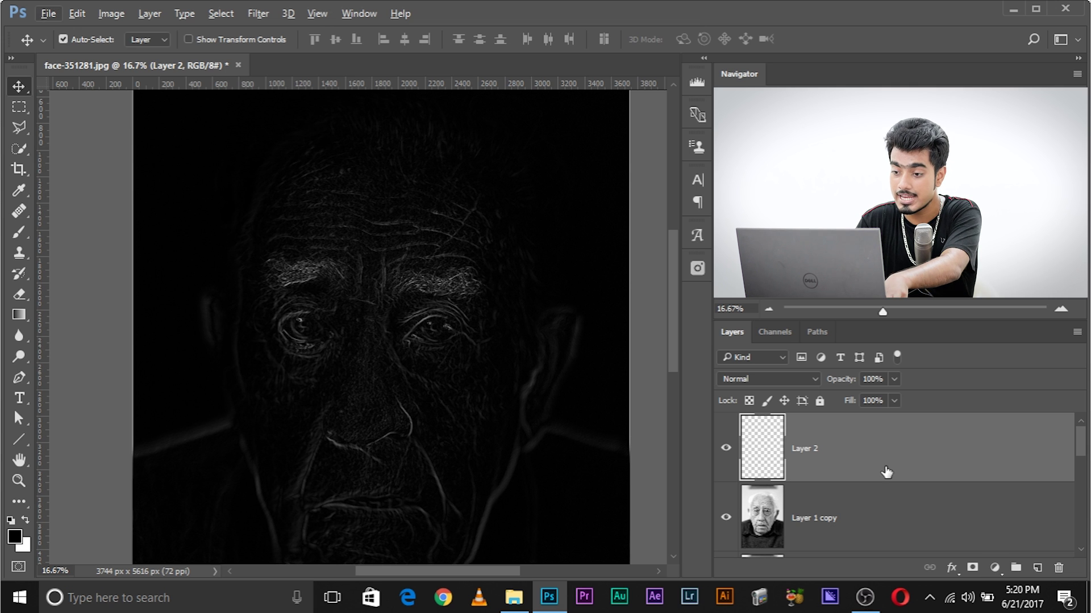
key("ctrl+shift+alt+e")
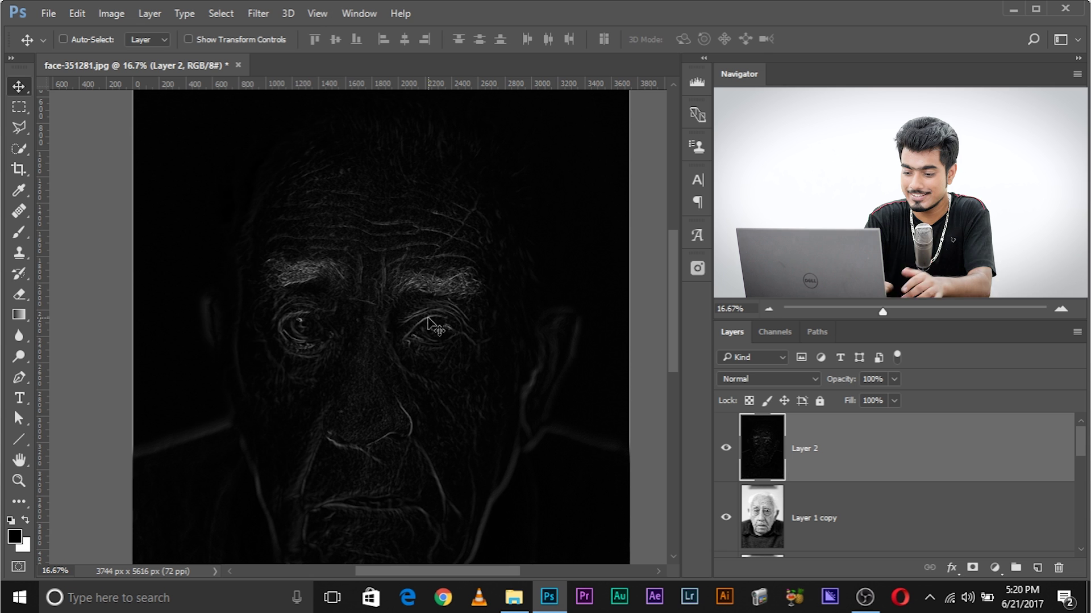
Invert Layer 2 into a pencil-line sketch and duplicate it as Layer 2 copy.
key("ctrl")
key("ctrl+i")
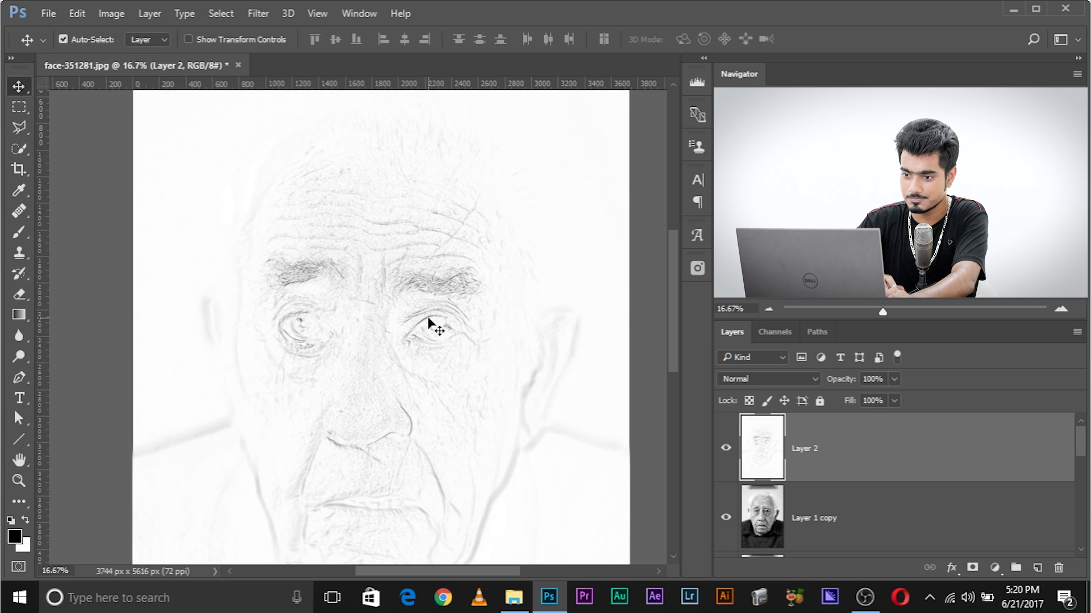
key("ctrl+minus")
key("ctrl+minus")
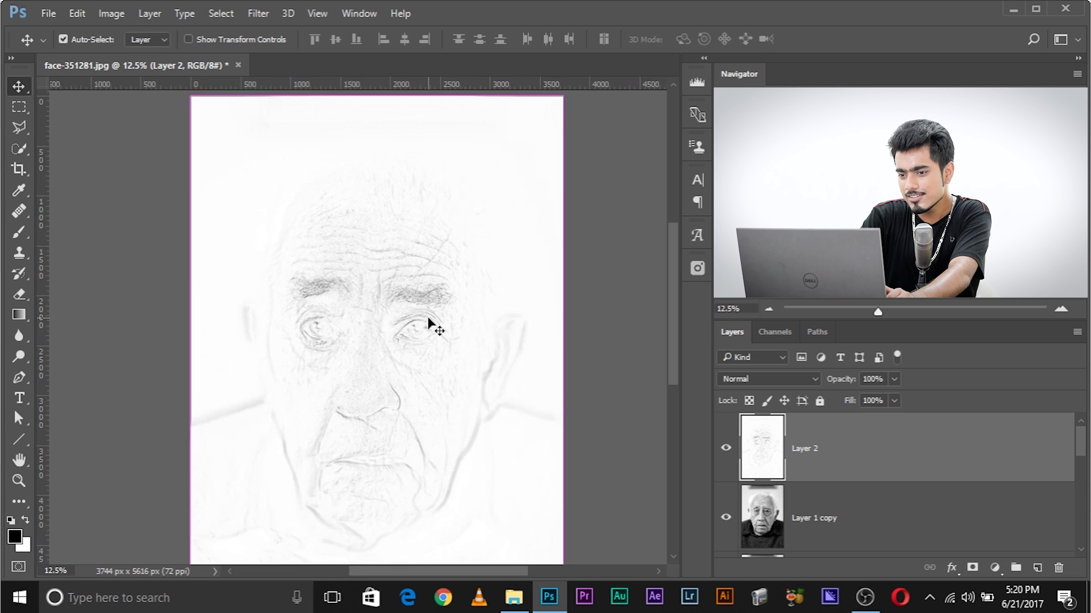
key("ctrl+plus")
key("ctrl+plus")
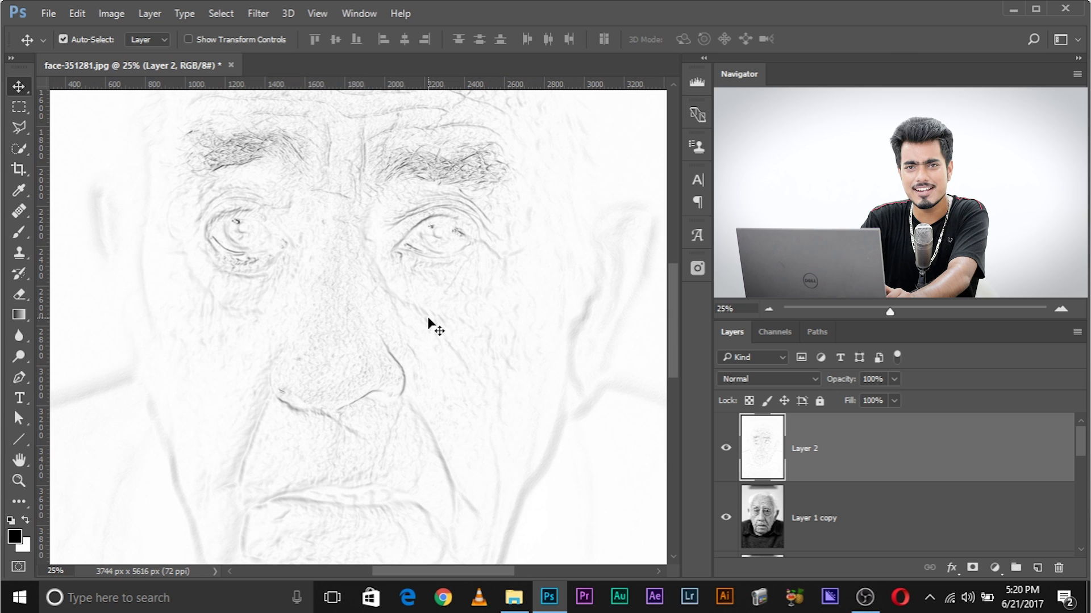
key("ctrl+minus")
key("ctrl+minus")
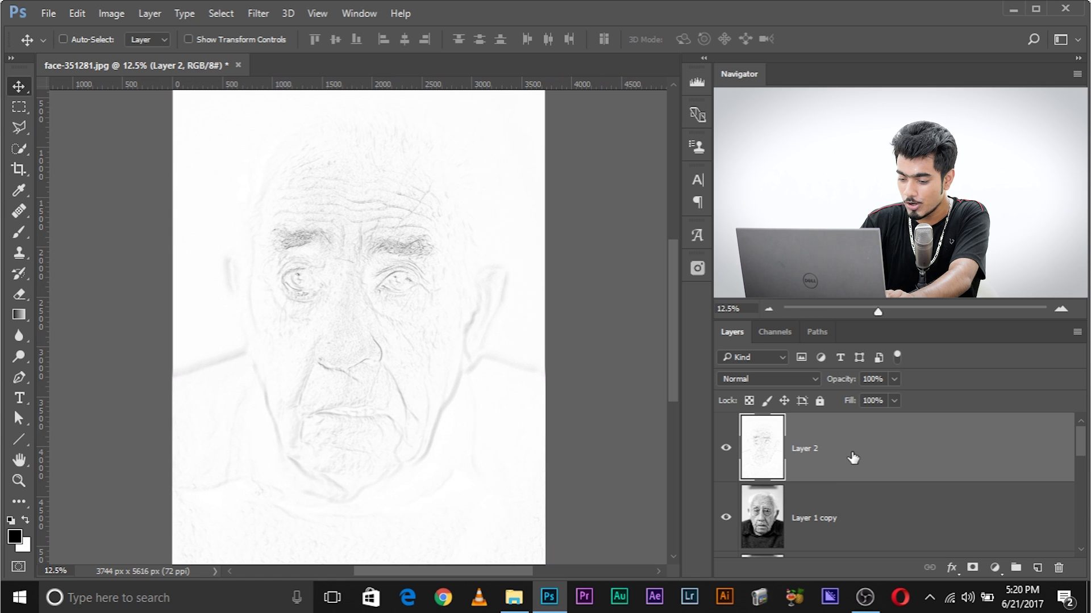
key("ctrl+j")
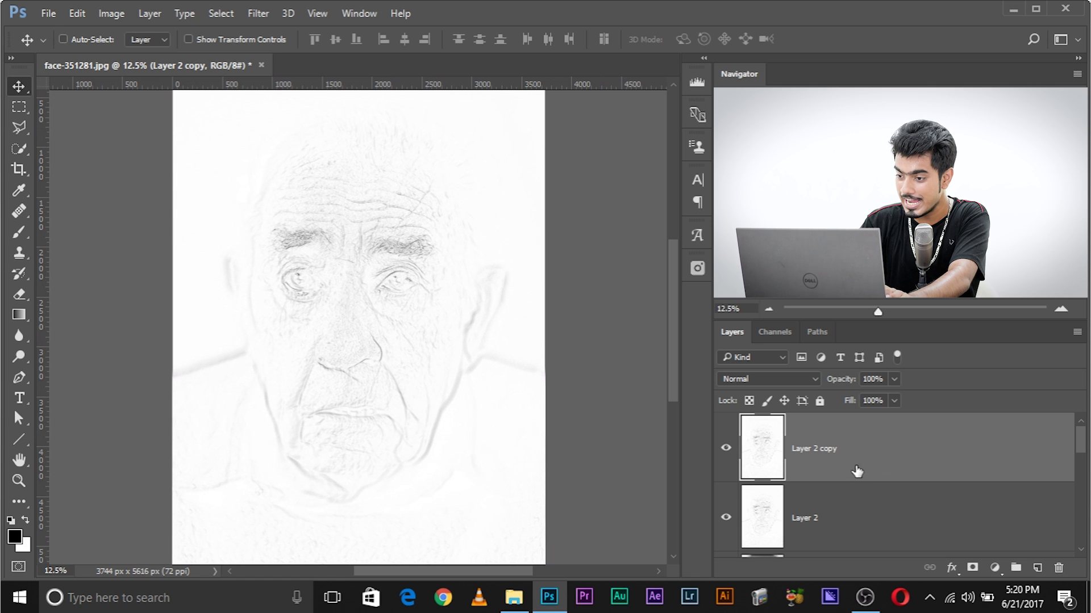
Set Layer 2 copy to Multiply and duplicate it twice to darken the sketch lines.
left_click(751, 379)
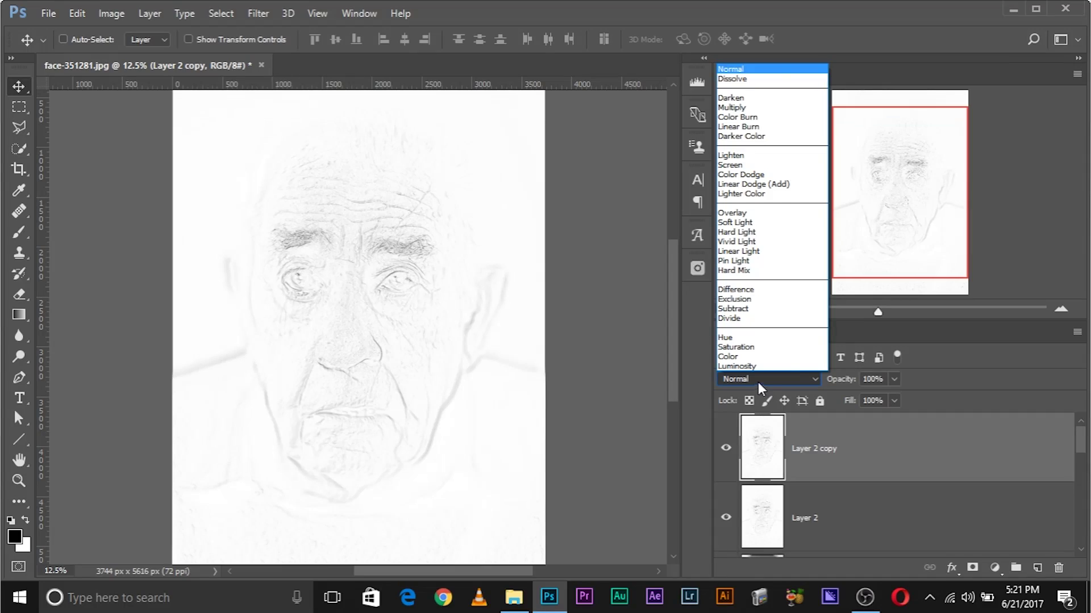
left_click(733, 107)
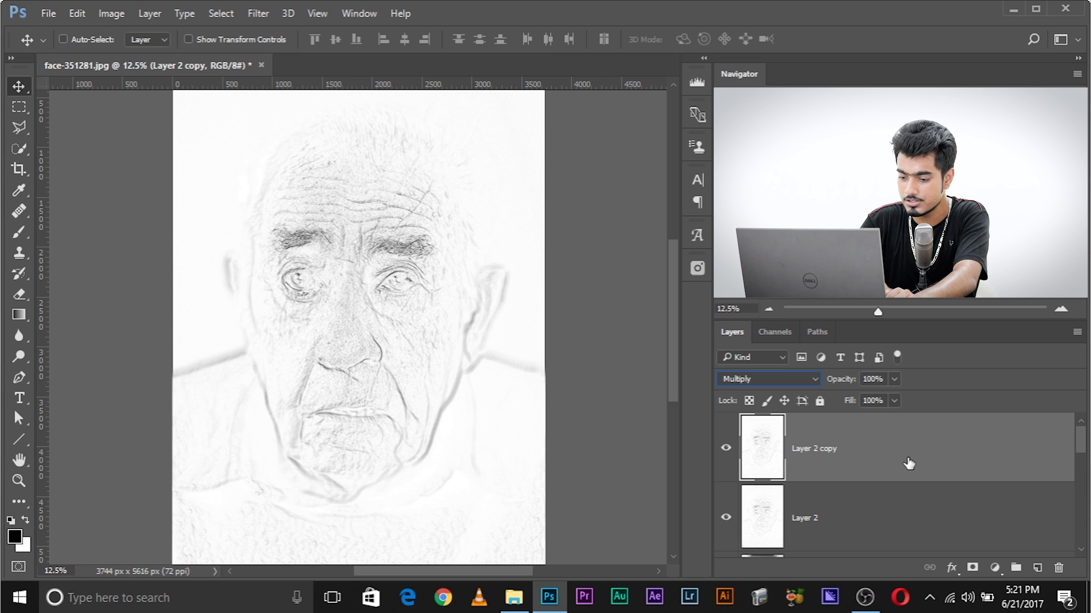
key("ctrl+j")
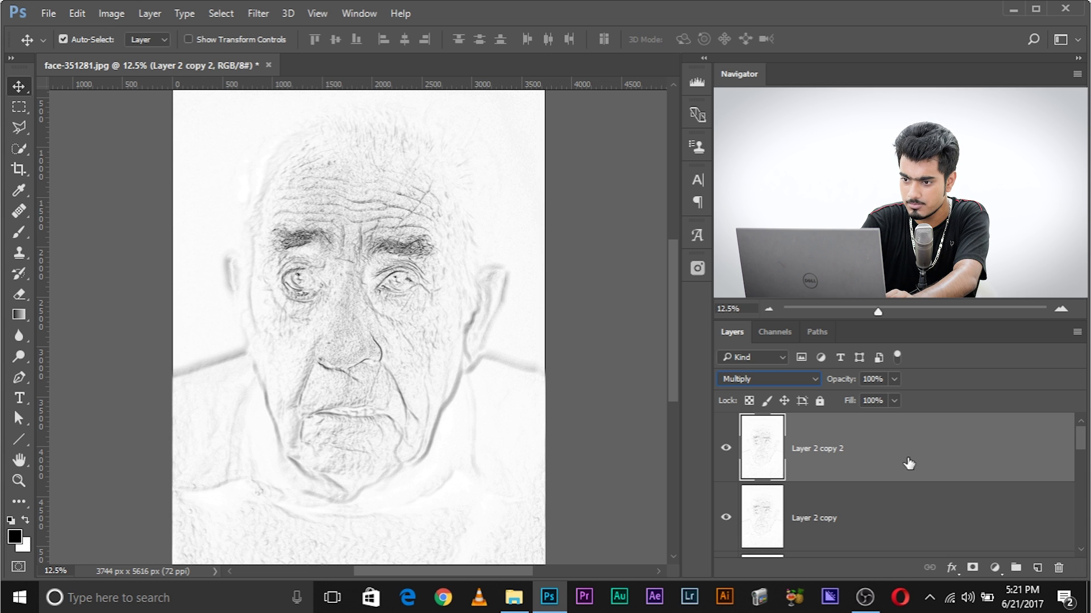
key("ctrl+j")
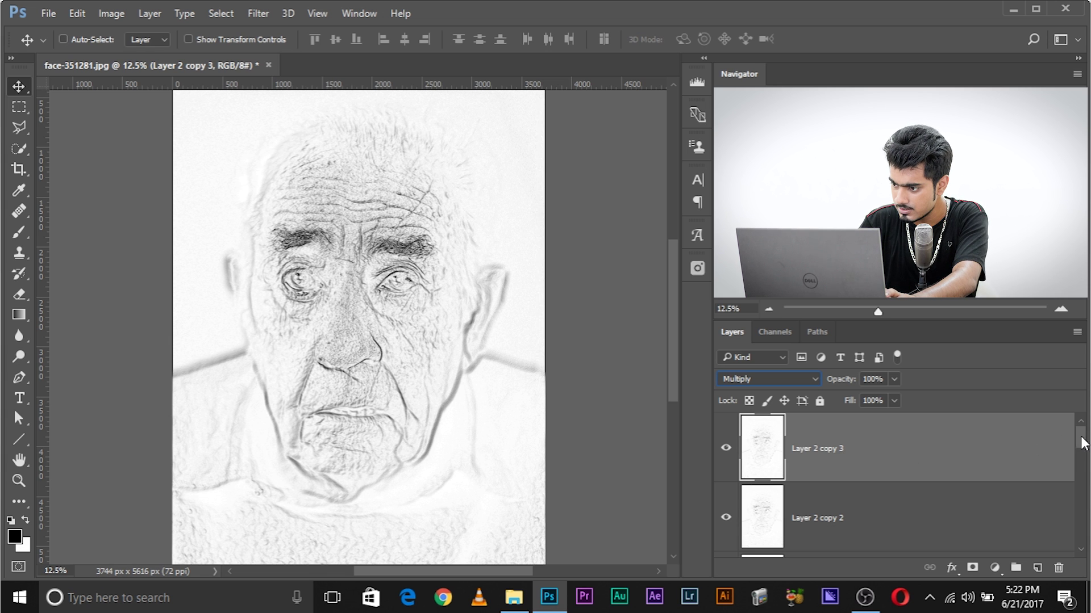
Select the sketch layers from Layer 2 copy 3 down to Layer 2 and merge them with Ctrl+E.
left_click_drag(1079, 446, 1084, 472)
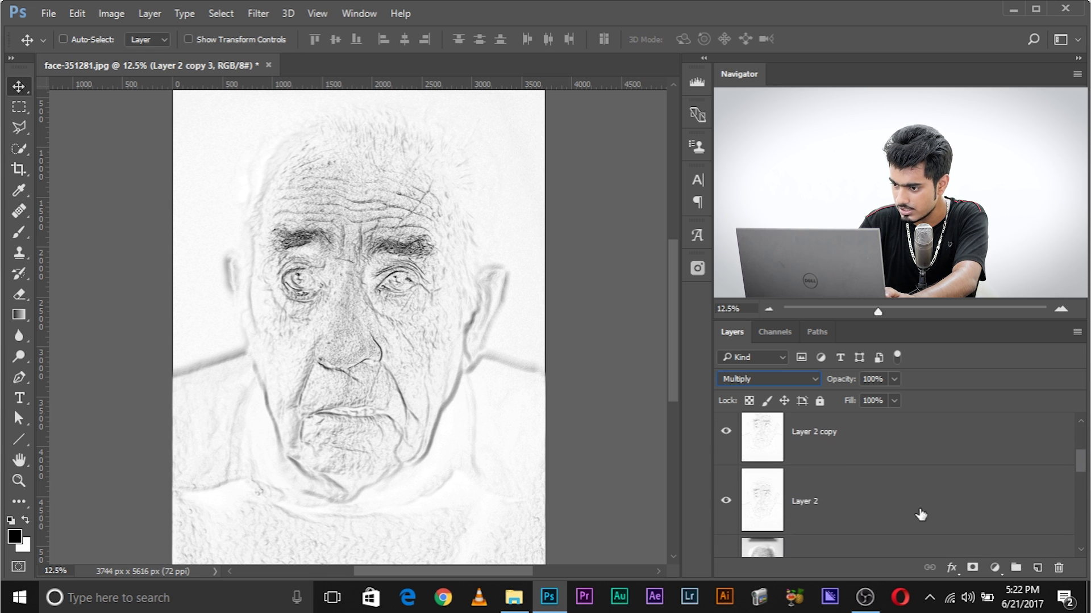
left_click(878, 507, "shift")
scroll(826, 479, "up", 2)
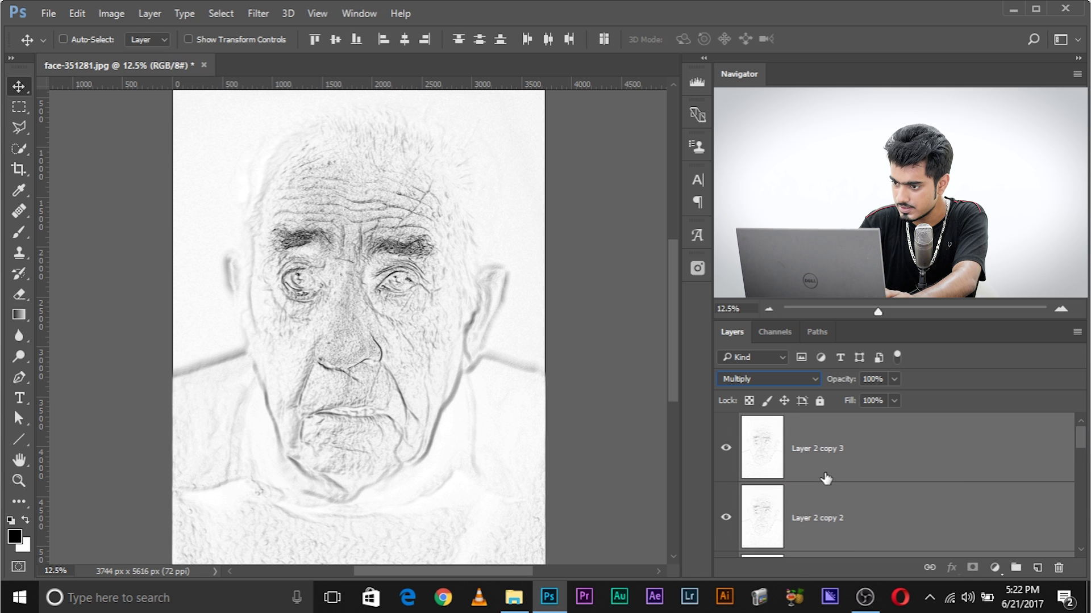
left_click(966, 450)
left_click_drag(1082, 440, 1082, 477)
left_click(894, 480, "shift")
scroll(915, 480, "up", 2)
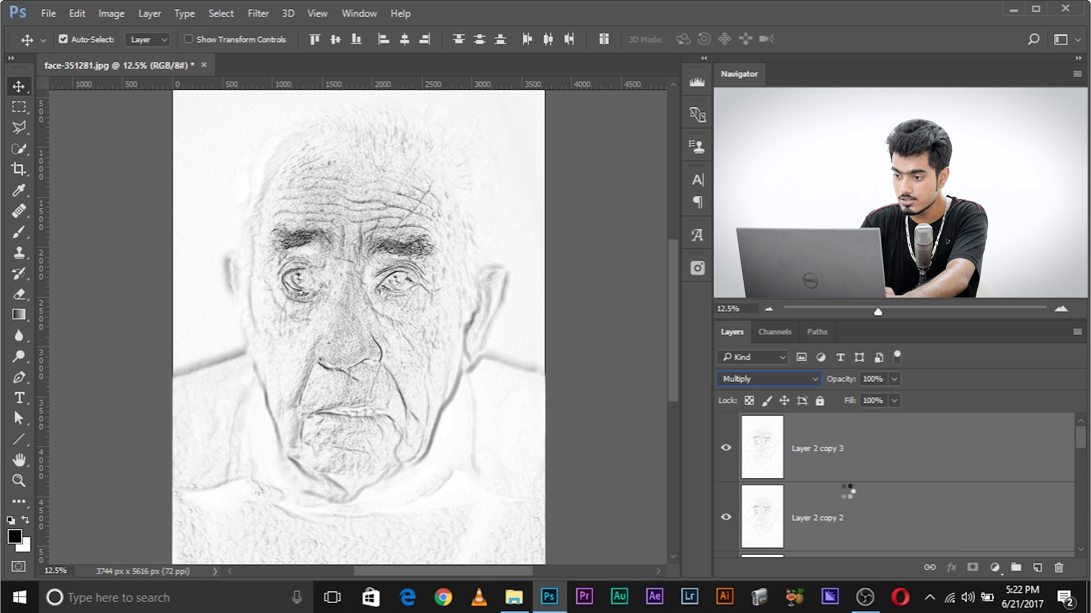
key("ctrl+e")
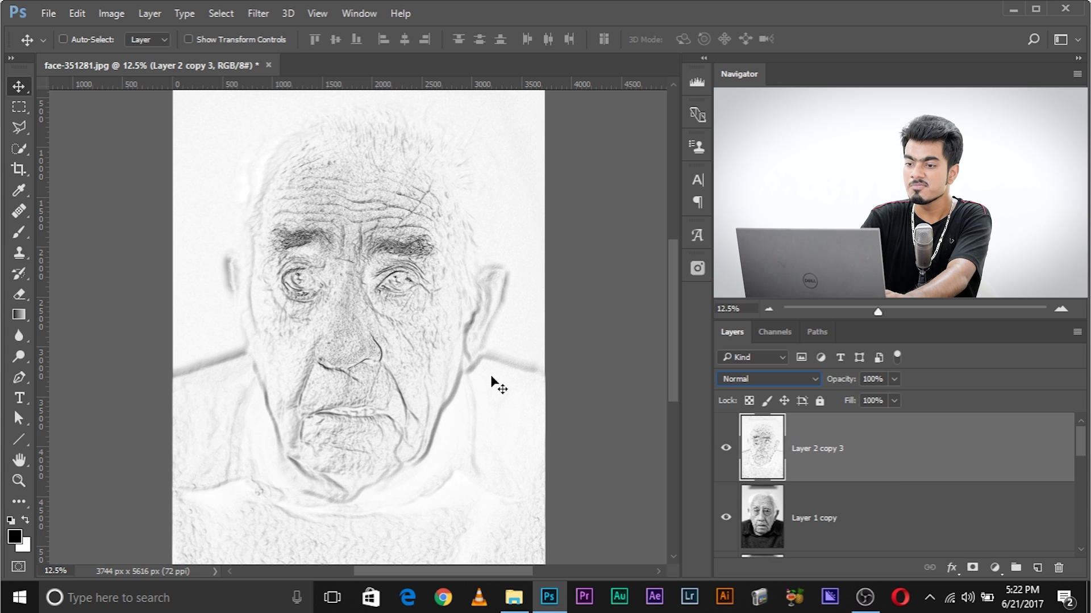
Delete the Layer 1 copy and Color Fill 1 layers so Layer 2 copy 3 sits above Layer 1.
scroll(492, 382, "up", 3)
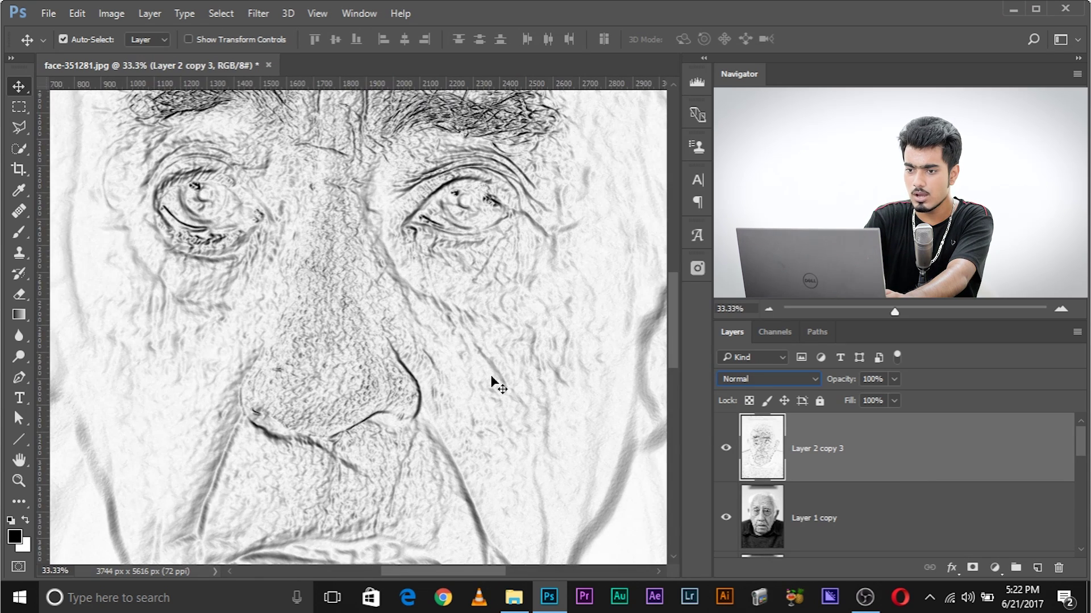
scroll(491, 381, "down", 2)
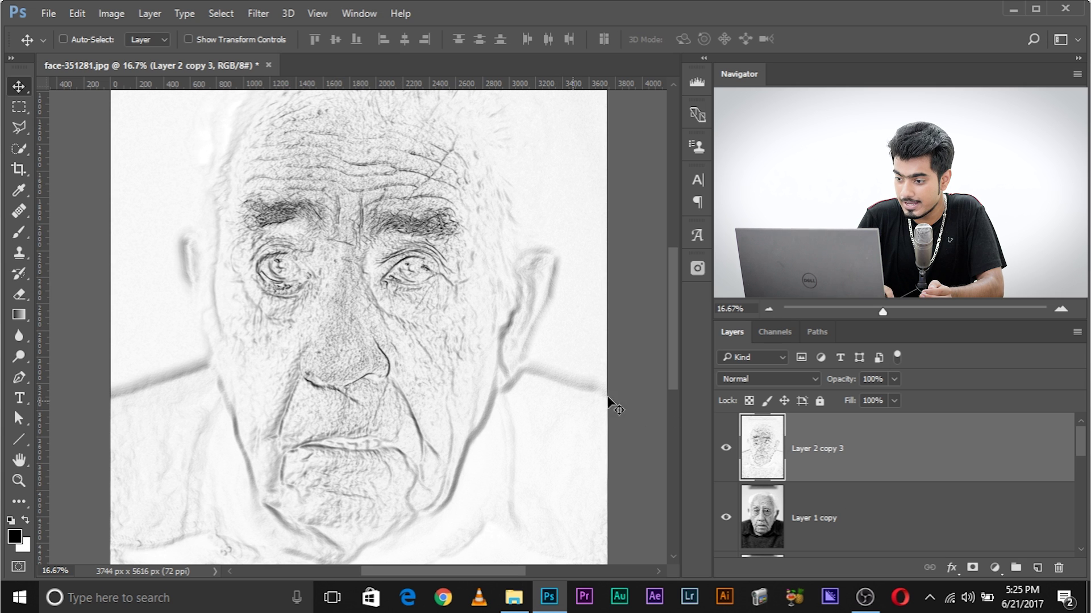
left_click(806, 511)
scroll(875, 495, "down", 3)
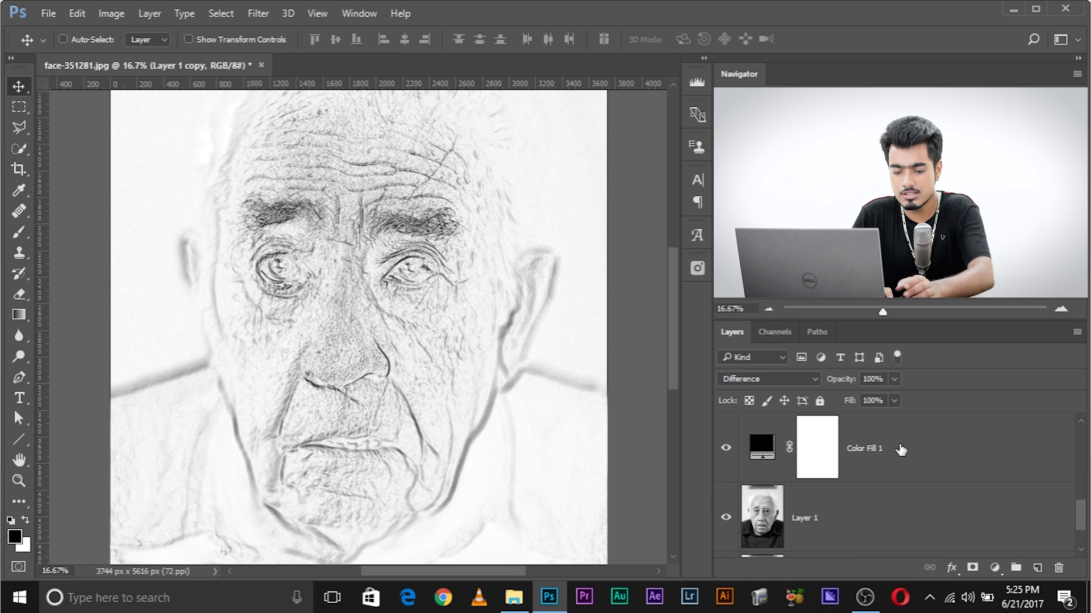
left_click_drag(918, 452, 1055, 568)
scroll(838, 499, "up", 2)
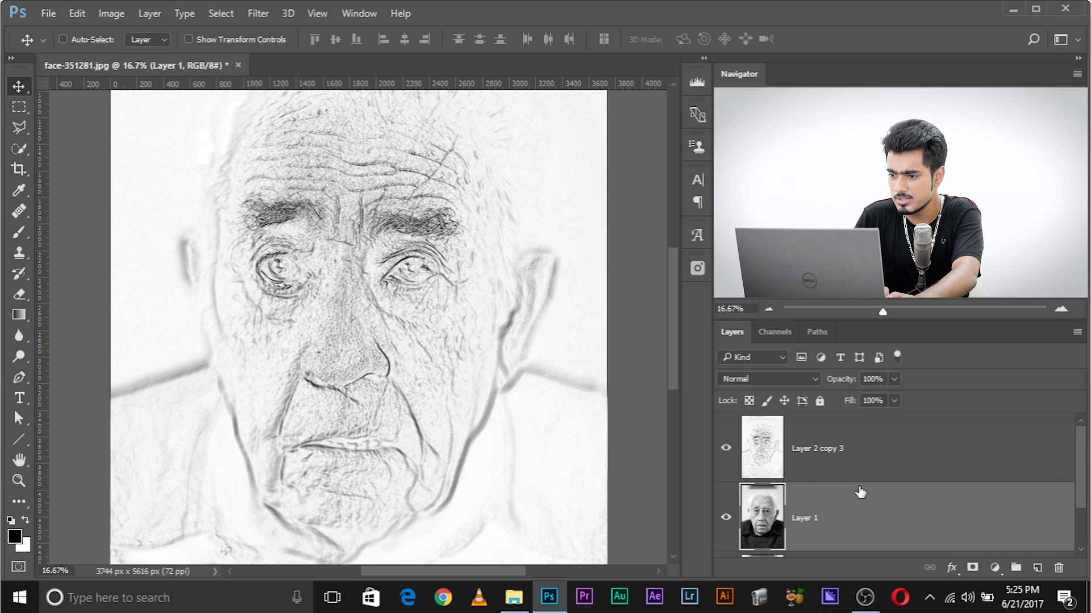
scroll(852, 498, "down", 2)
scroll(999, 516, "up", 1)
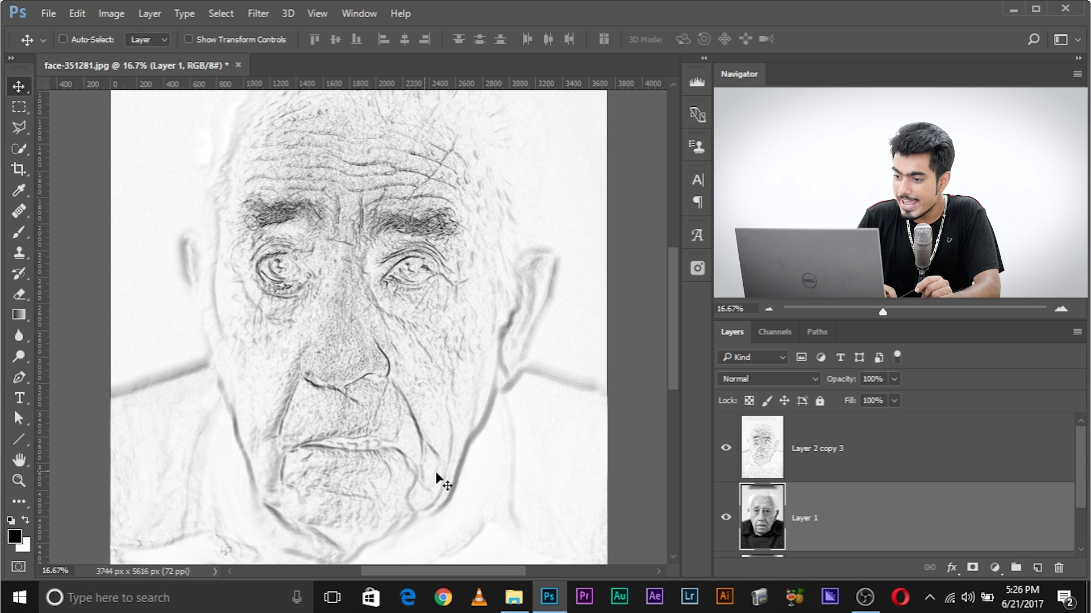
Set the blend mode of Layer 2 copy 3 to Multiply.
left_click(815, 451)
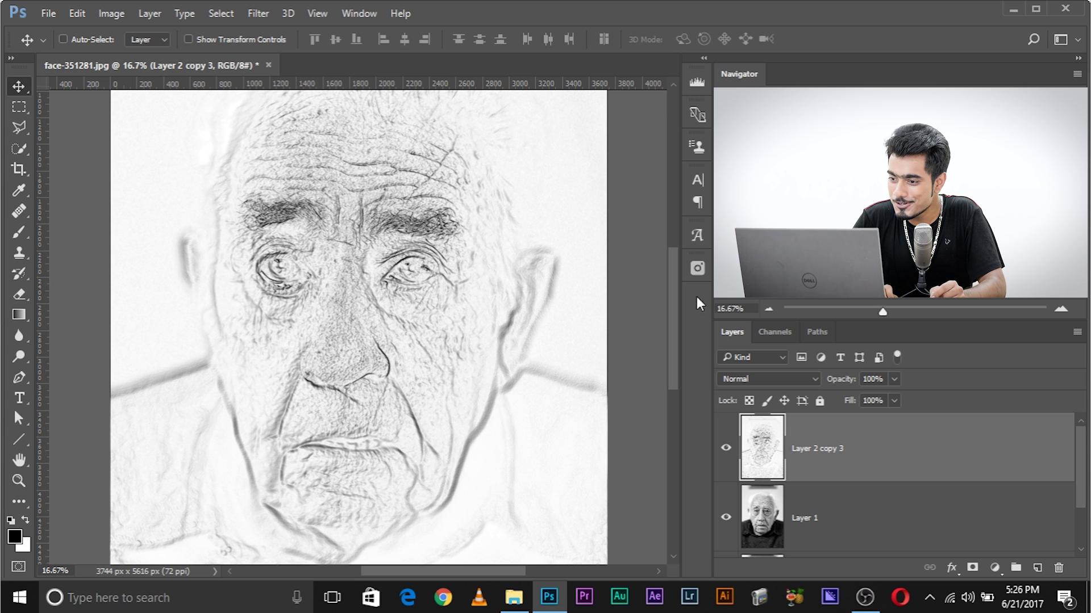
left_click(756, 379)
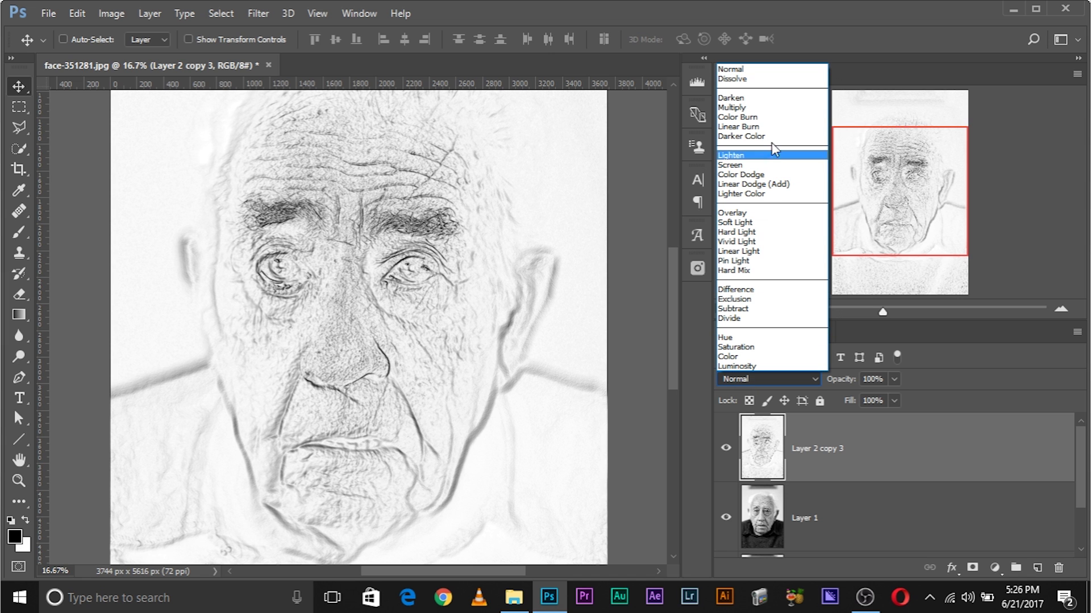
left_click(771, 107)
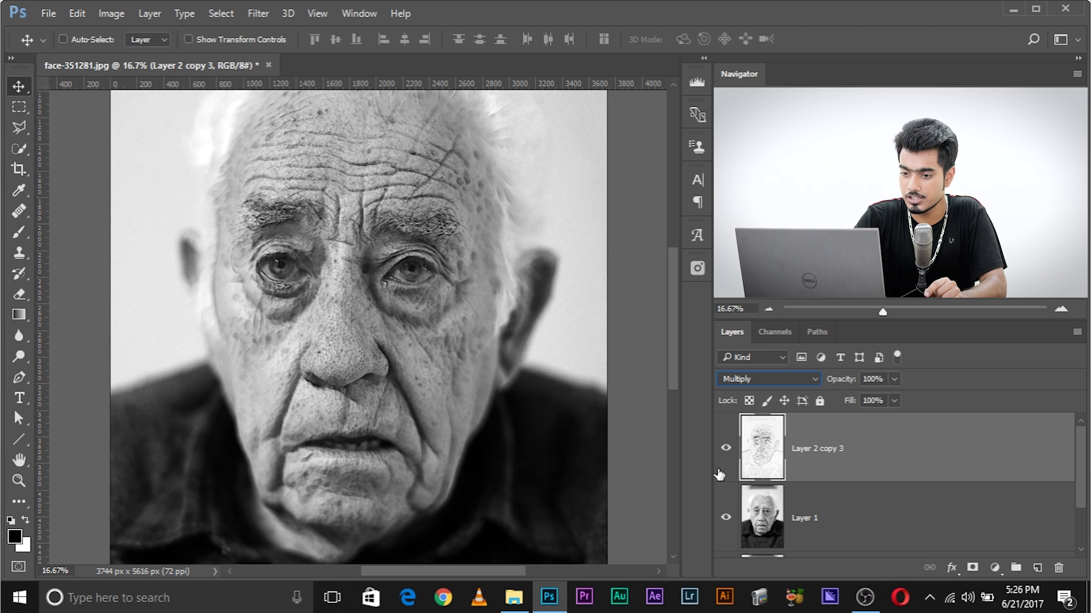
key("ctrl+plus")
key("ctrl+plus")
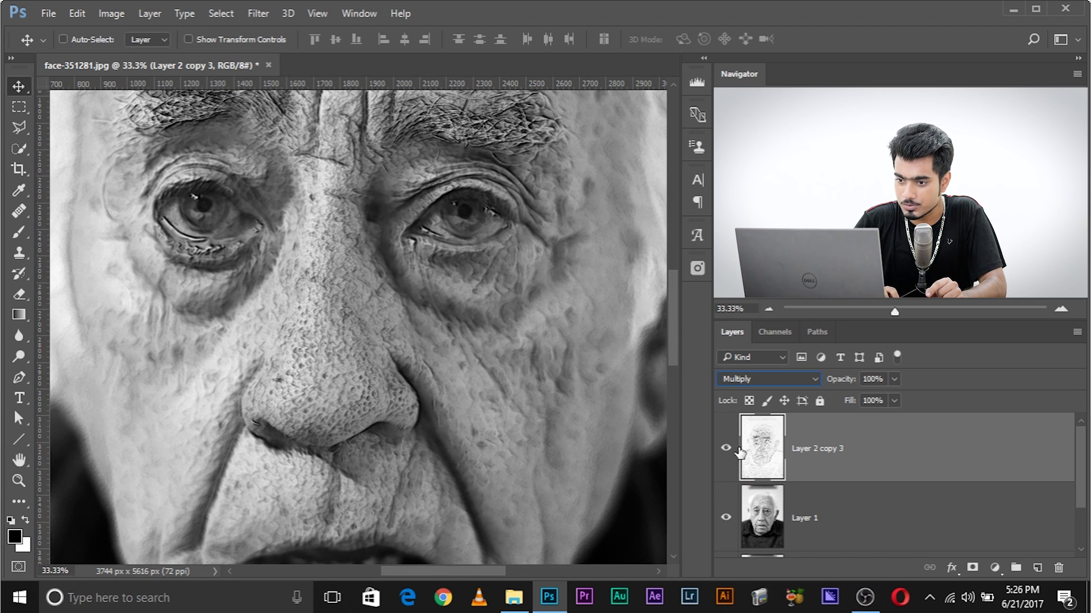
left_click(726, 449)
left_click(727, 450)
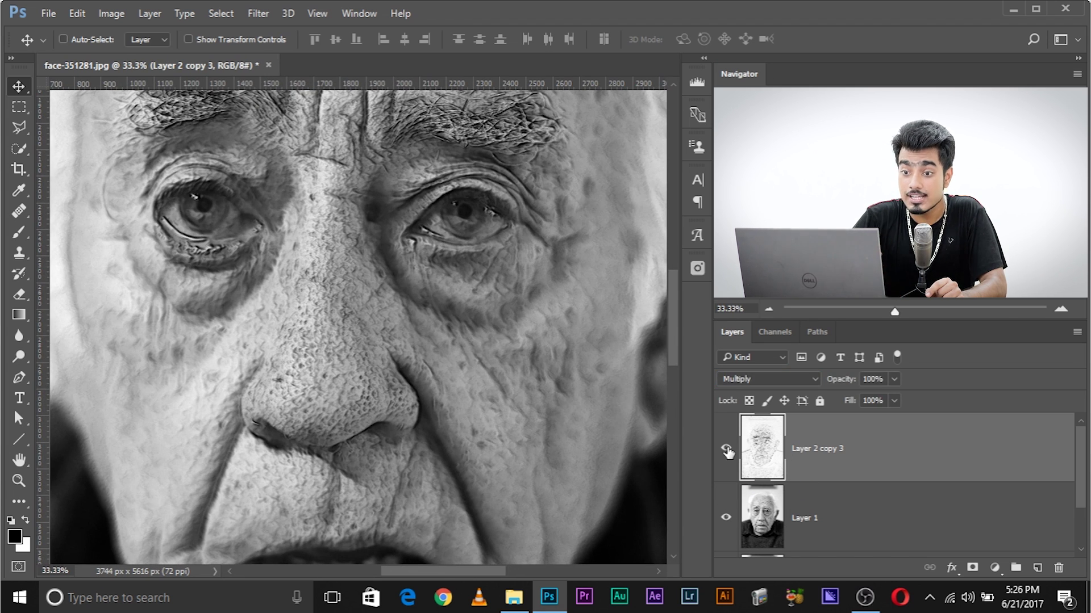
key("ctrl+minus")
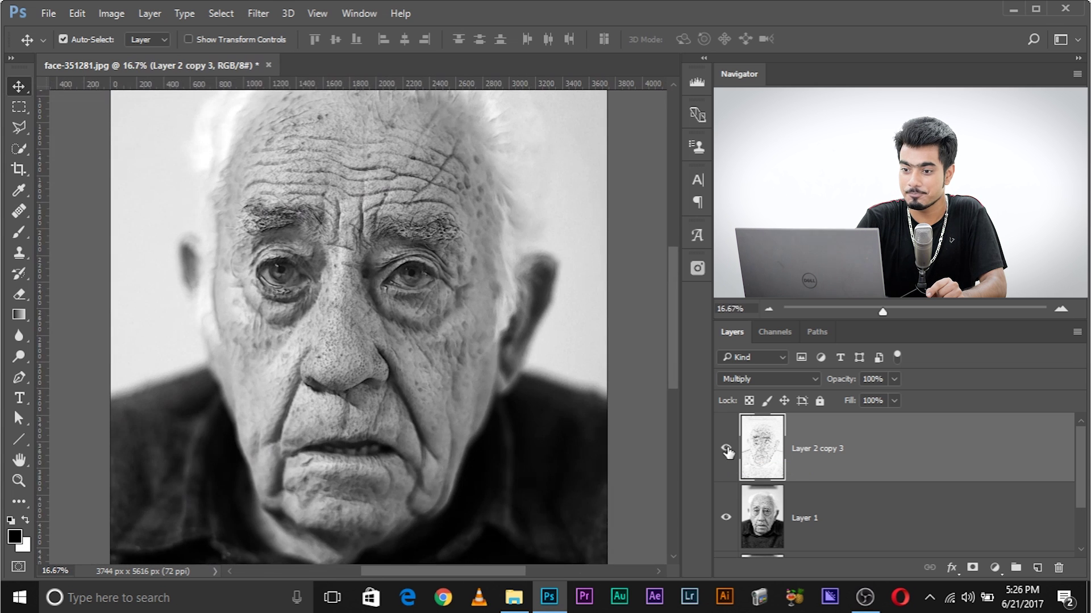
key("ctrl+minus")
key("ctrl+plus")
key("ctrl+minus")
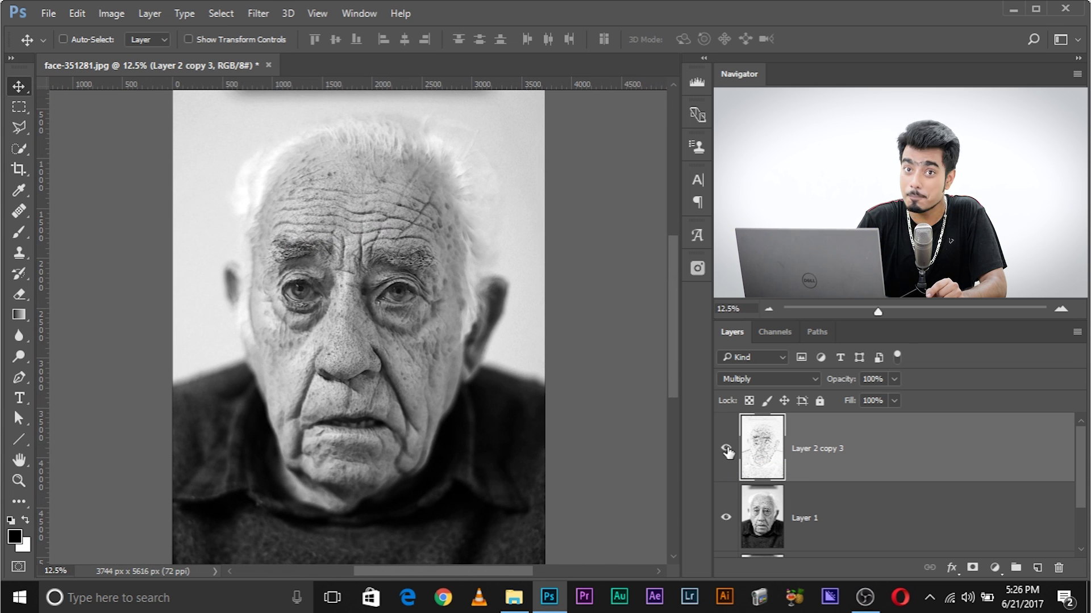
left_click(758, 510)
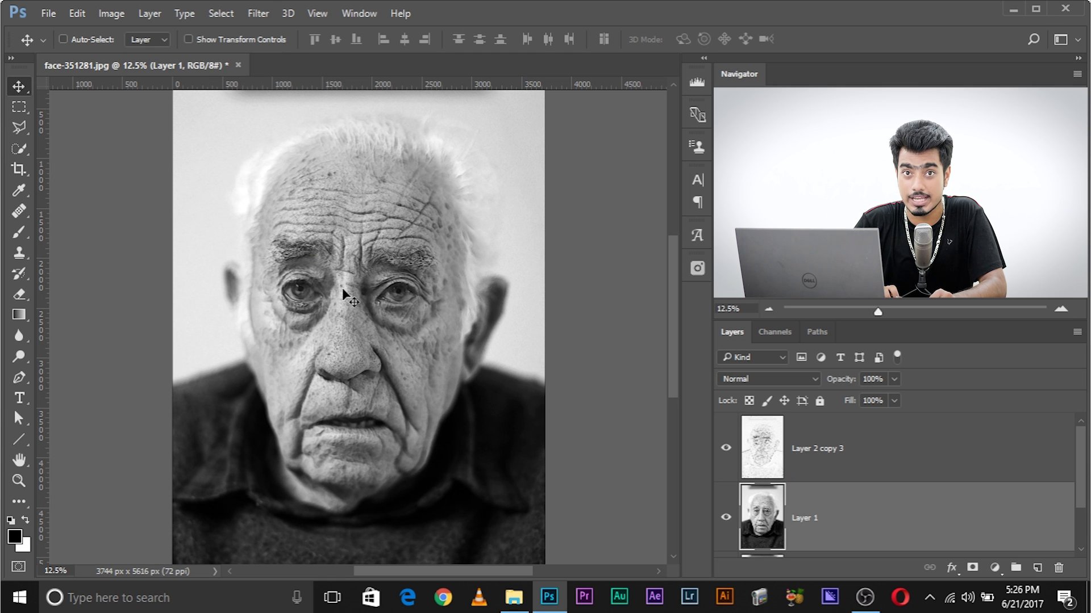
left_click(726, 448)
left_click(726, 448)
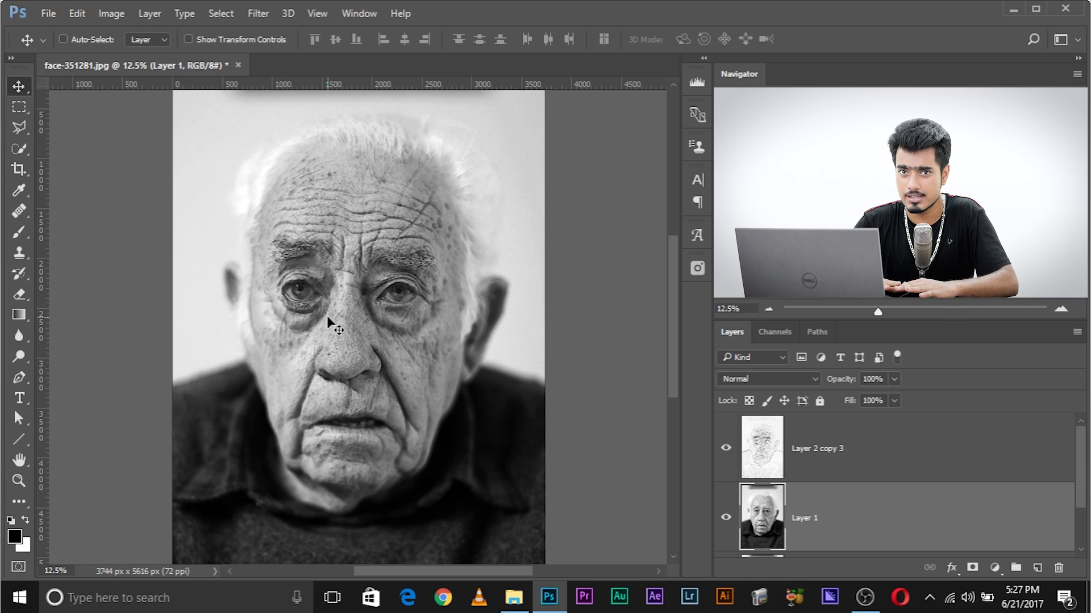
scroll(888, 496, "down", 2)
Add a white (ffffff) Solid Color fill layer directly above the Background.
left_click(888, 496)
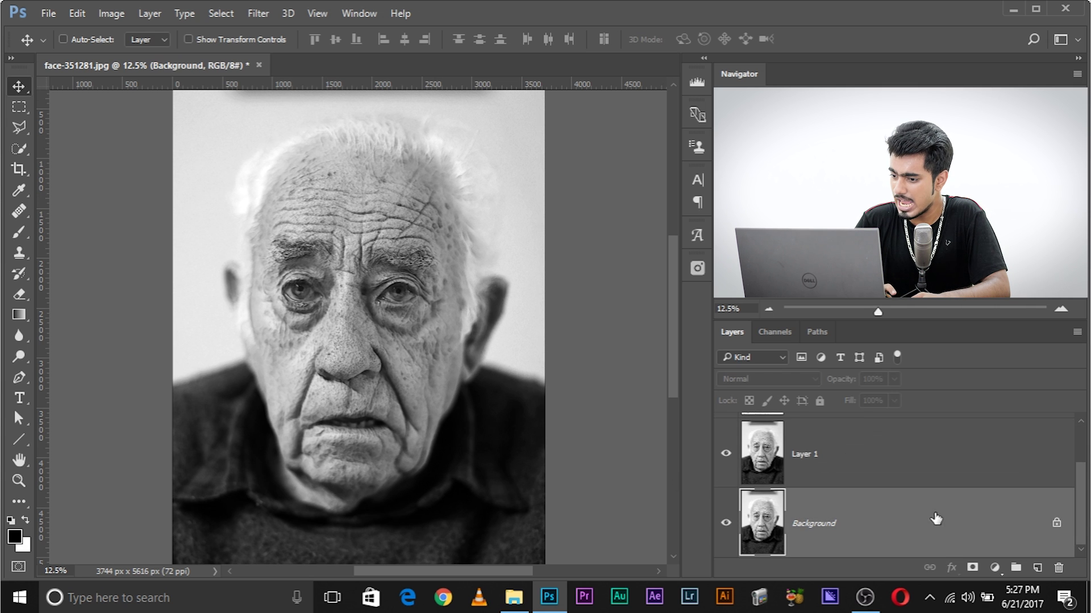
left_click(1001, 567)
left_click(965, 223)
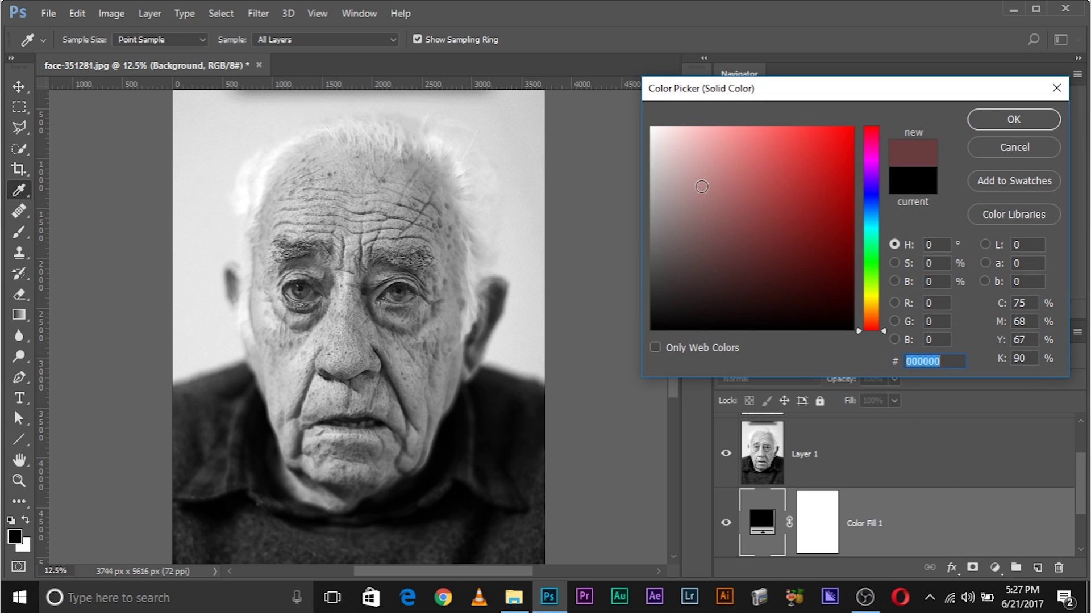
type("ffffff")
left_click(987, 118)
scroll(890, 470, "down", 1)
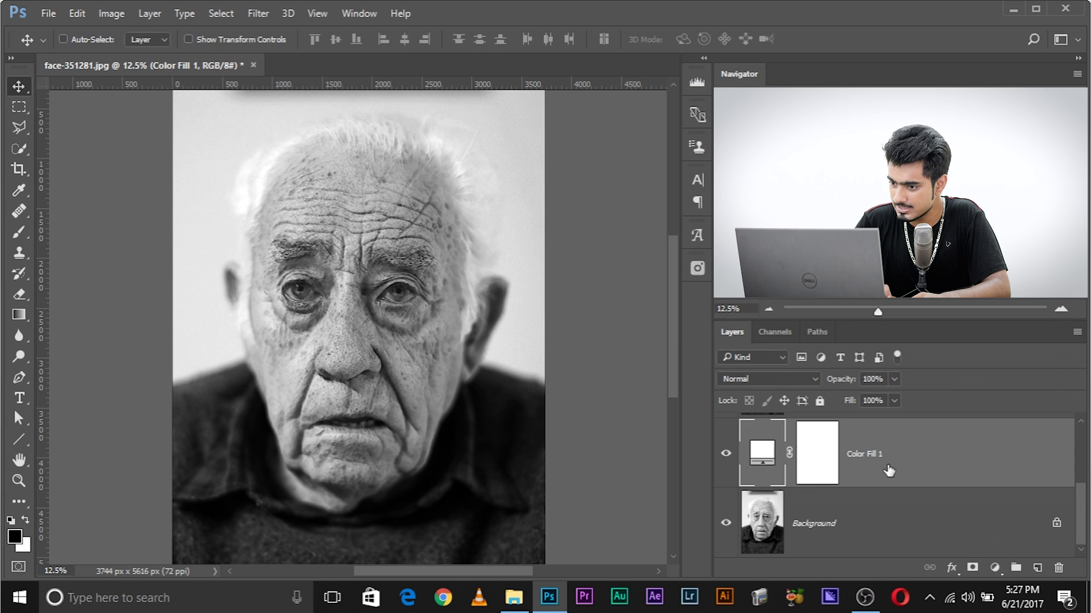
scroll(886, 474, "up", 1)
scroll(874, 483, "down", 1)
scroll(878, 487, "up", 1)
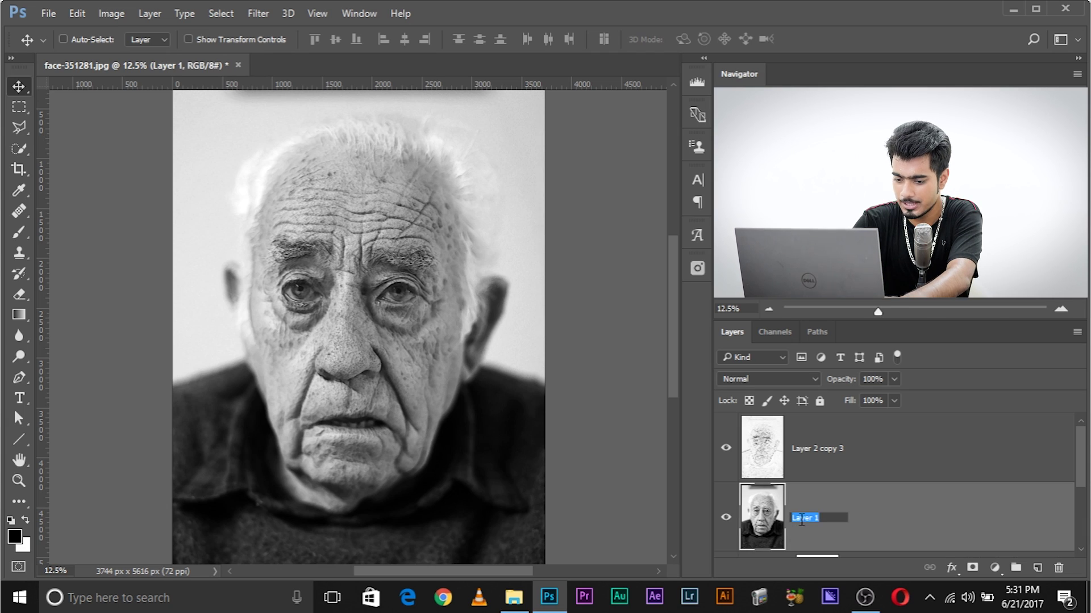
Rename Layer 1 to Fill and convert it to a smart object for smart filters.
type("Fill")
key("Return")
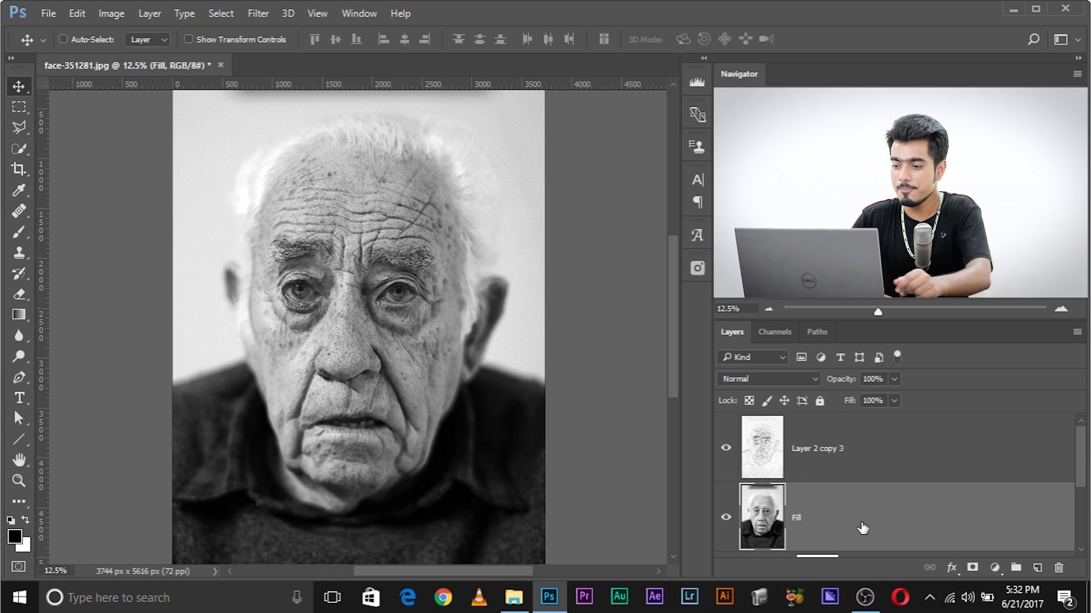
left_click(259, 12)
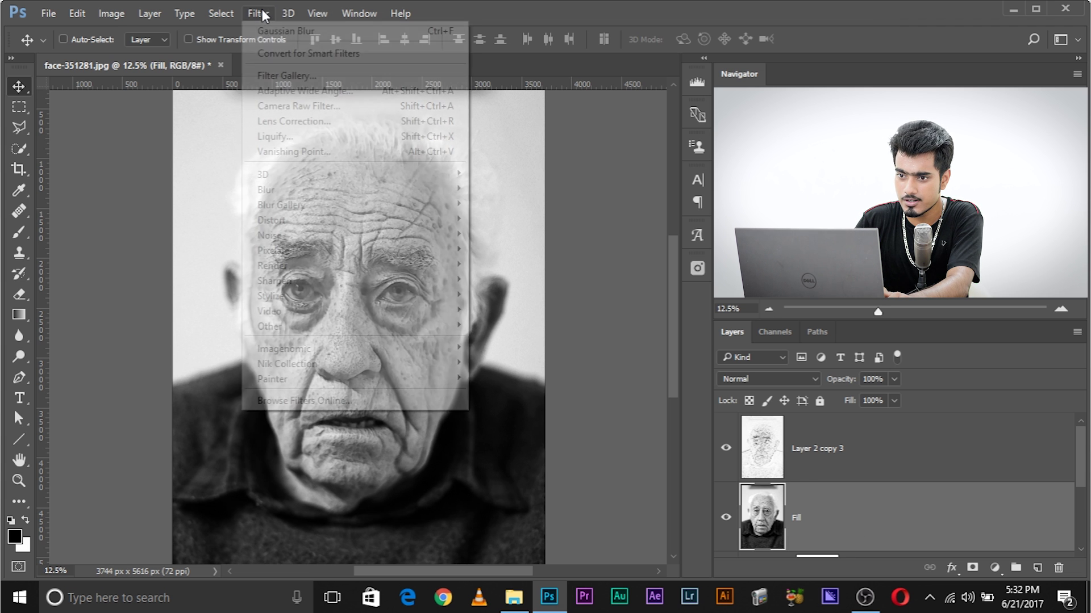
left_click(278, 53)
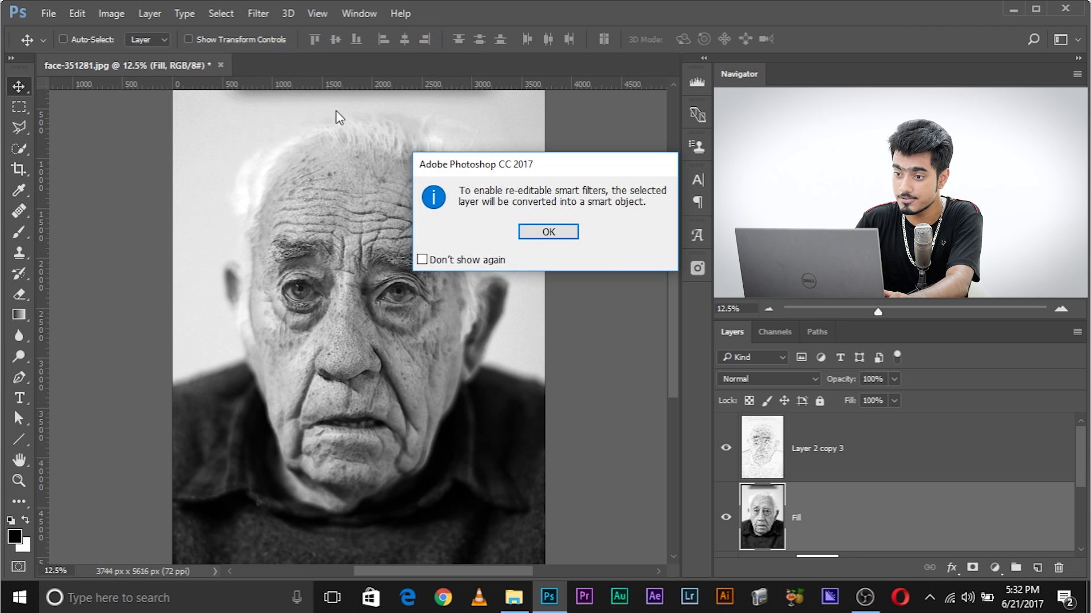
left_click(562, 232)
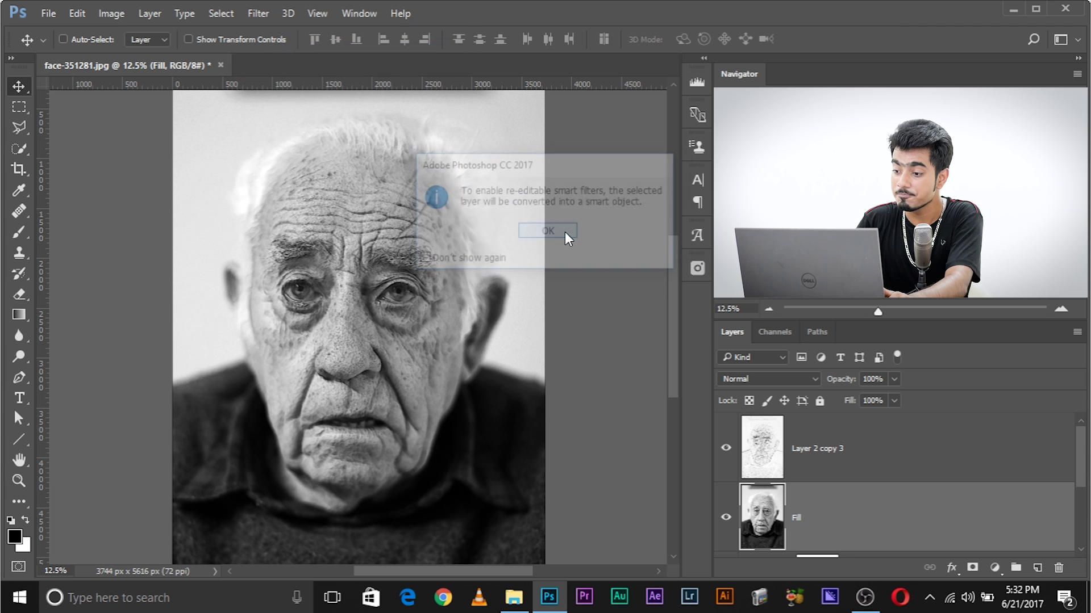
right_click(840, 509)
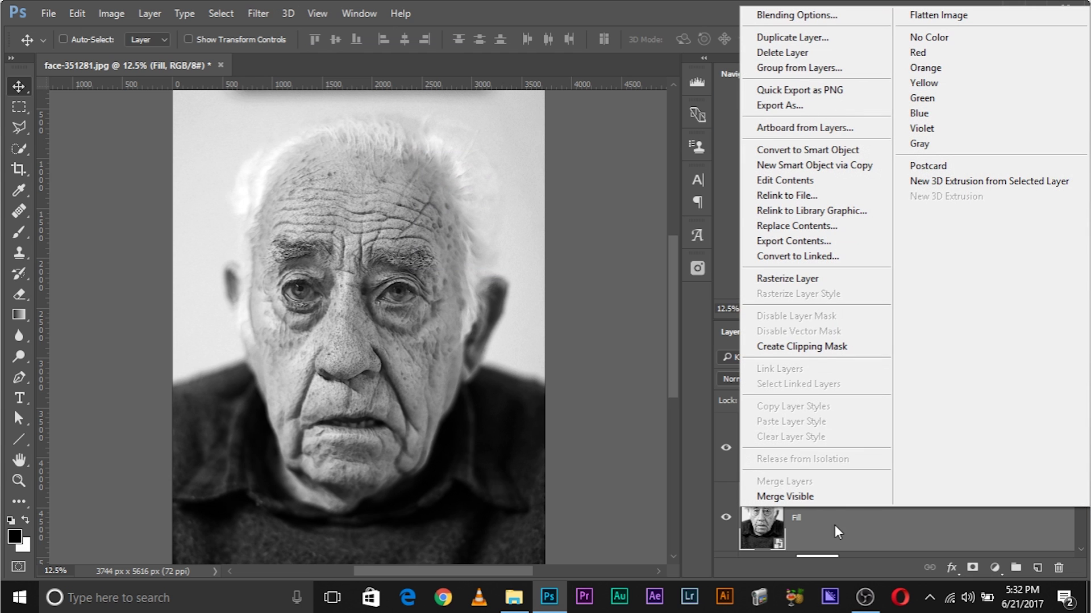
left_click(858, 537)
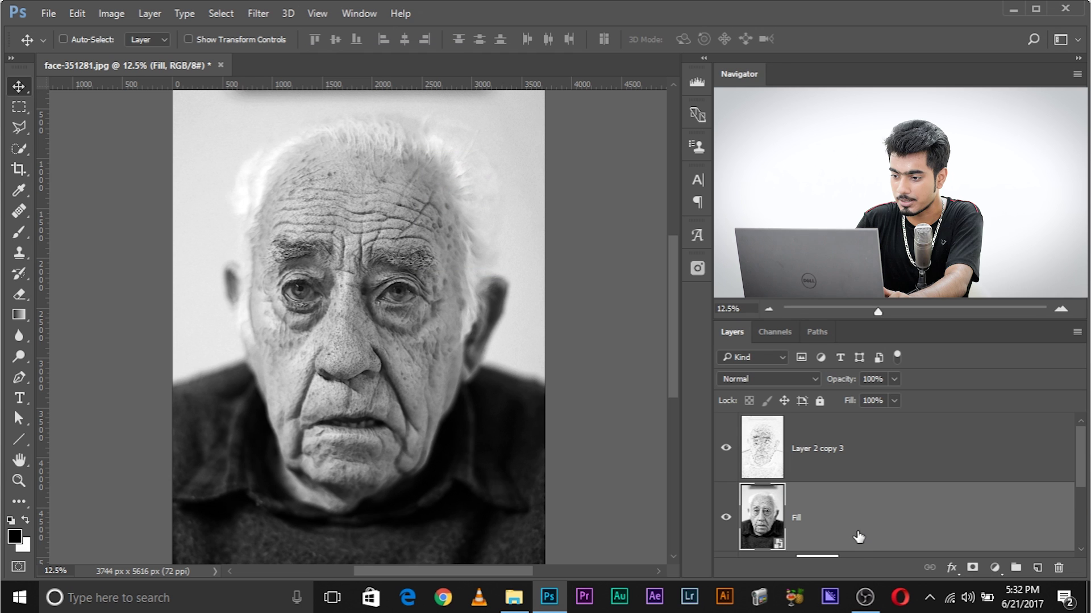
Split the Fill layer's This Layer highlight Blend If slider to 199/221 and apply it.
key("h")
double_click(1004, 526)
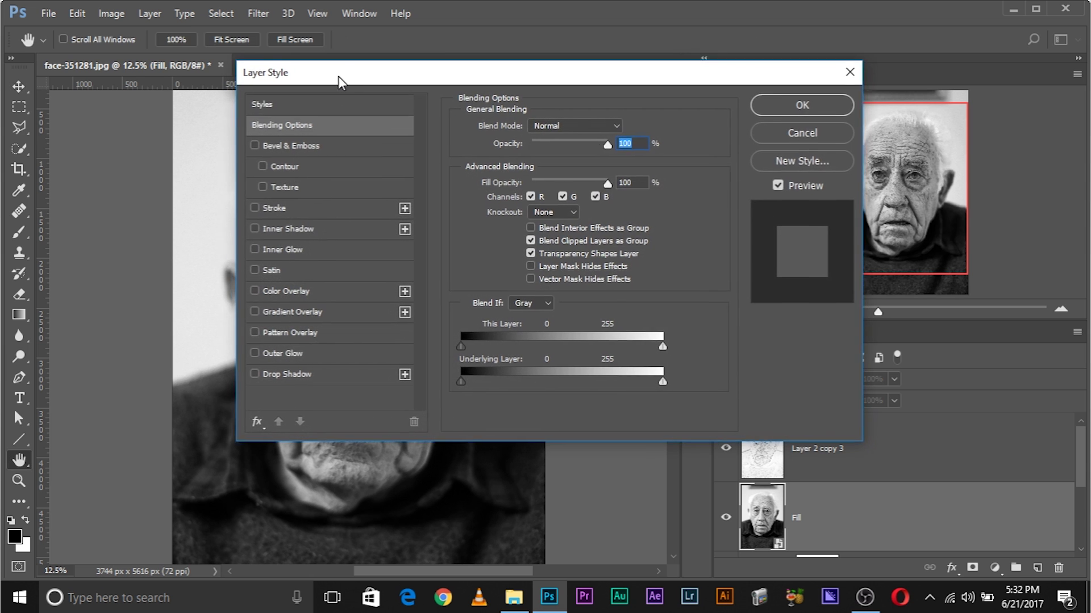
left_click_drag(339, 80, 626, 107)
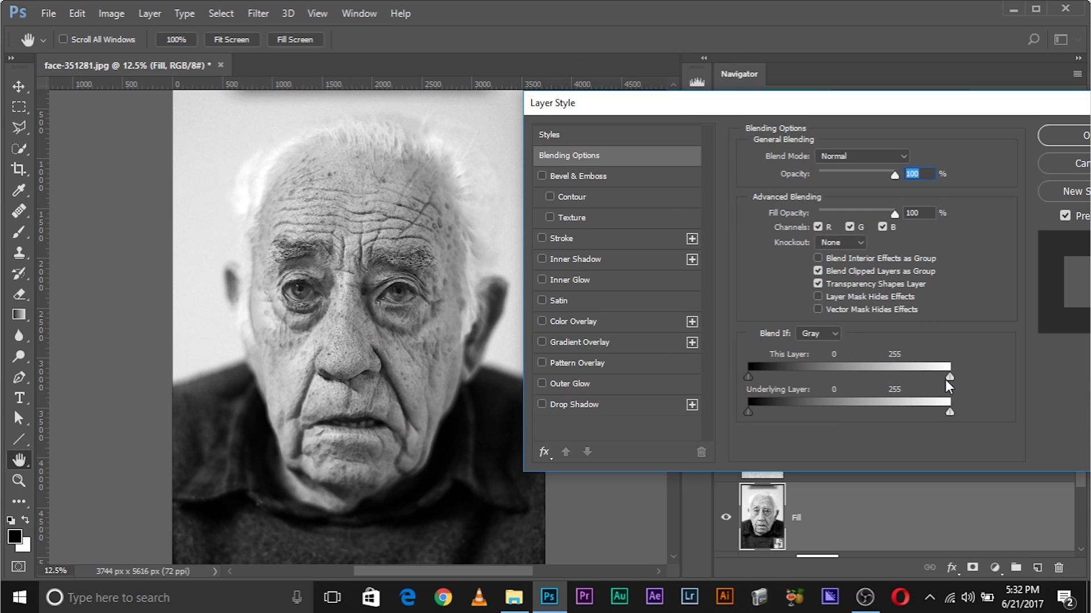
left_click_drag(950, 377, 925, 378)
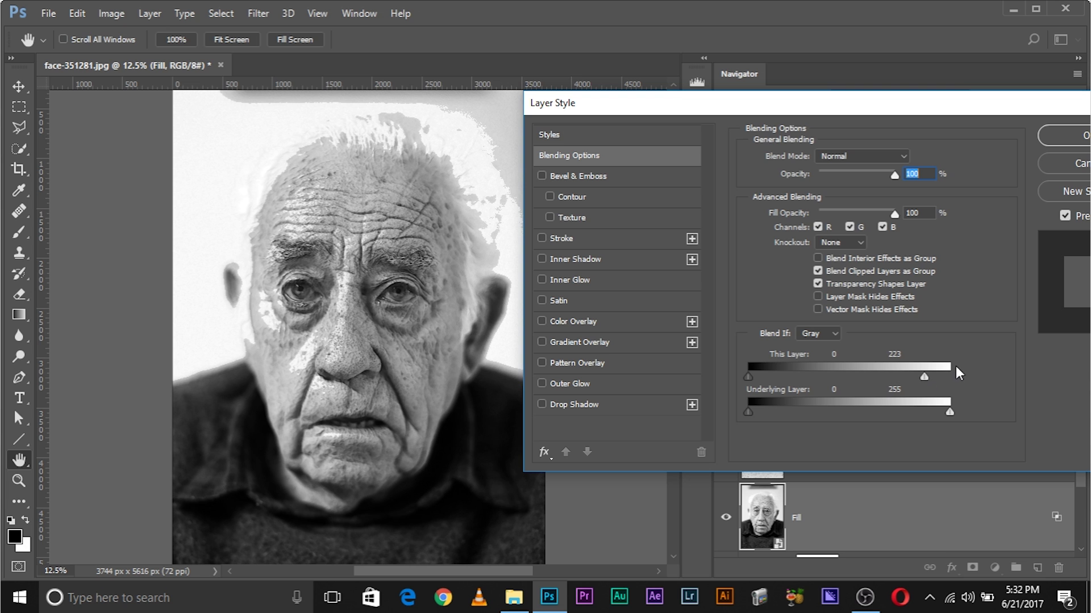
left_click_drag(925, 376, 911, 373)
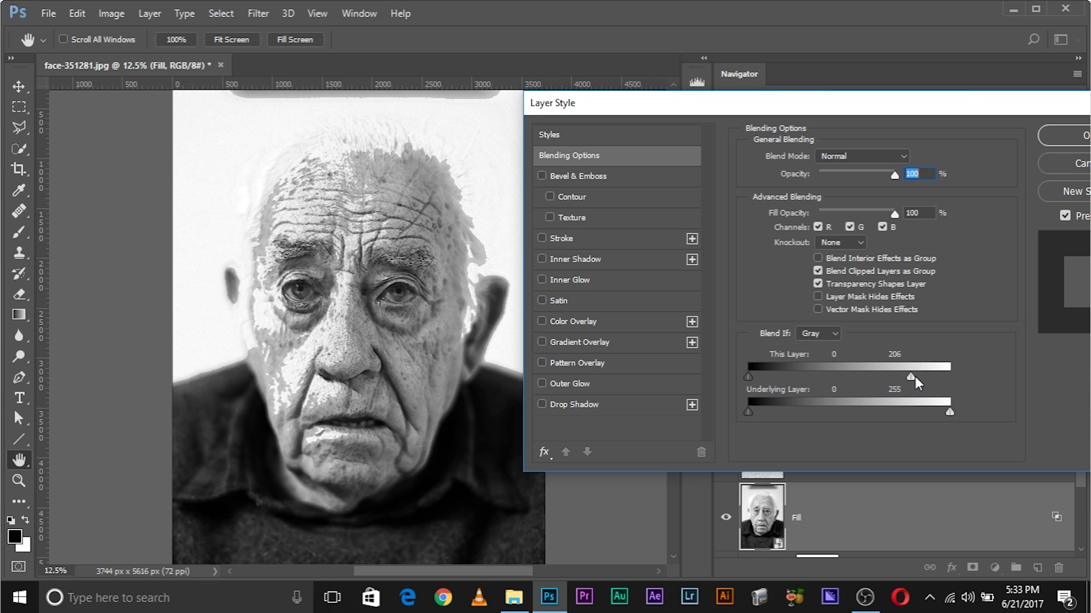
left_click_drag(915, 376, 906, 373)
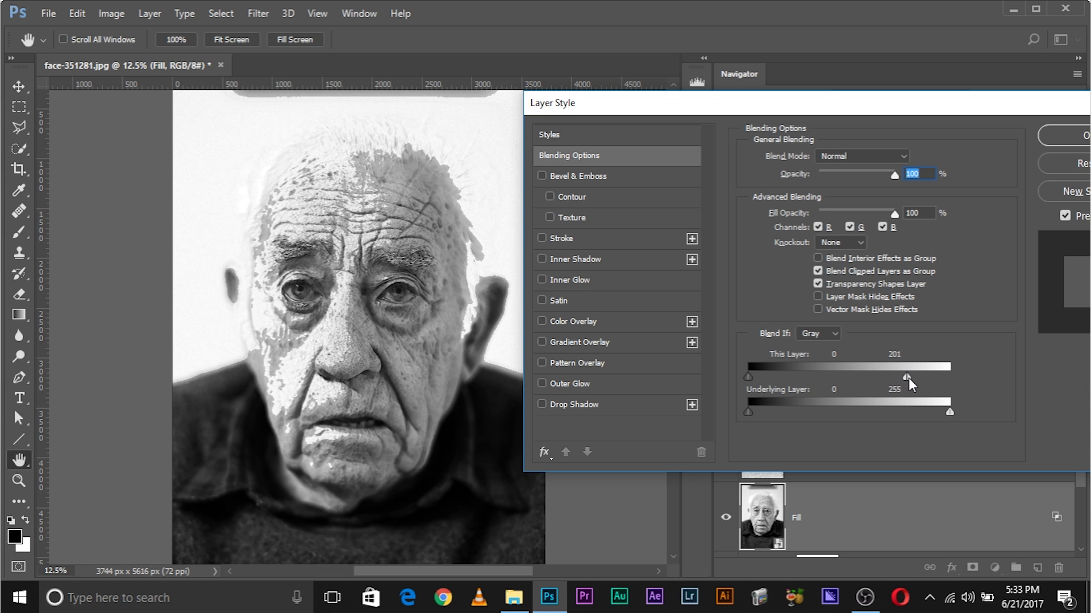
mouse_move(910, 378)
left_mouse_down()
mouse_move(925, 378)
mouse_move(904, 377)
left_mouse_up()
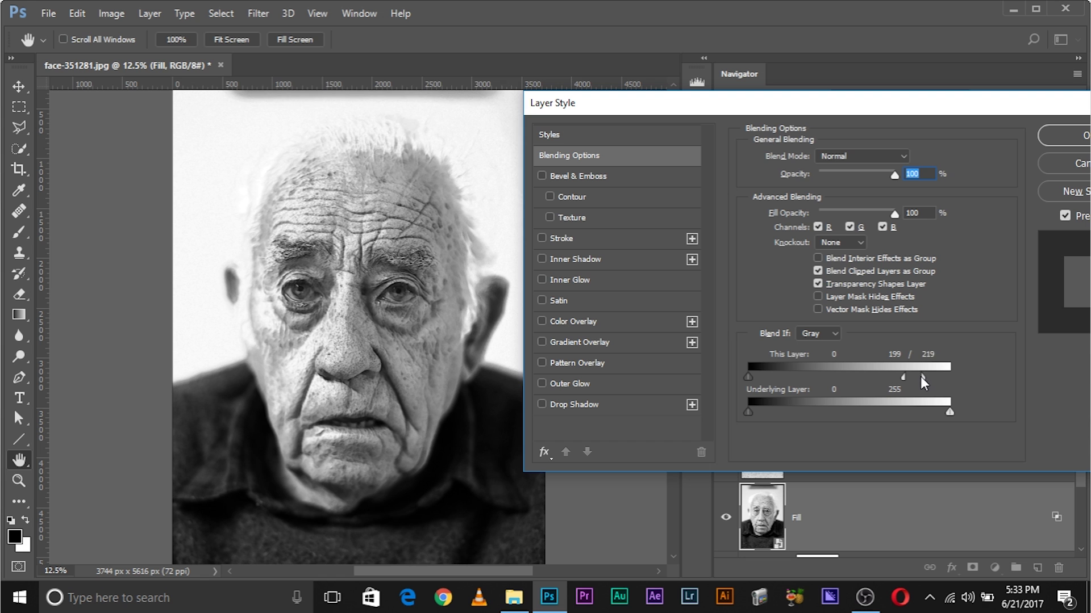
left_click_drag(918, 376, 923, 374)
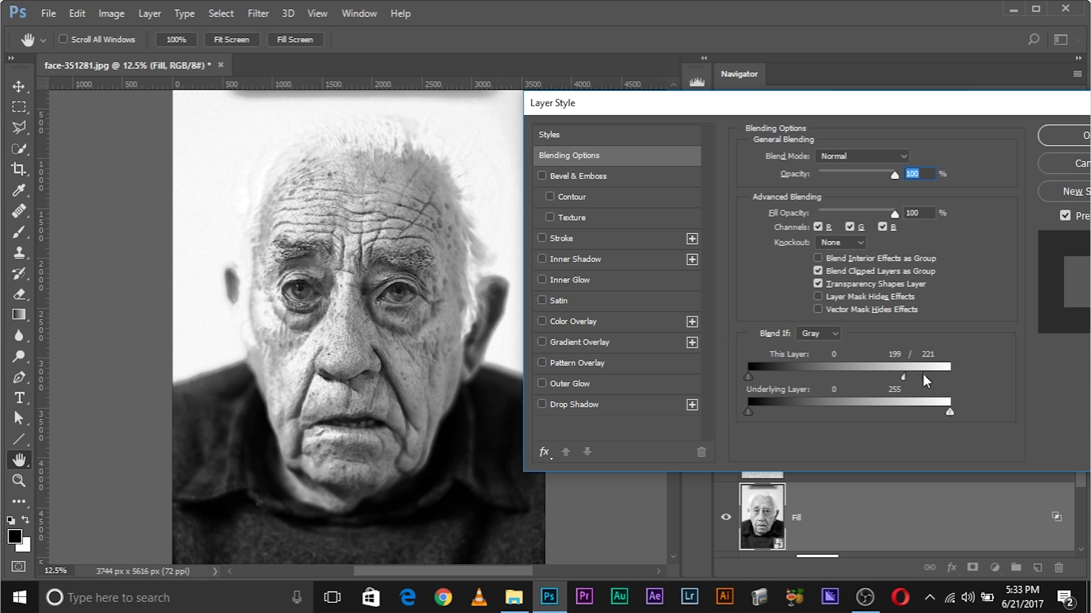
left_click(1066, 138)
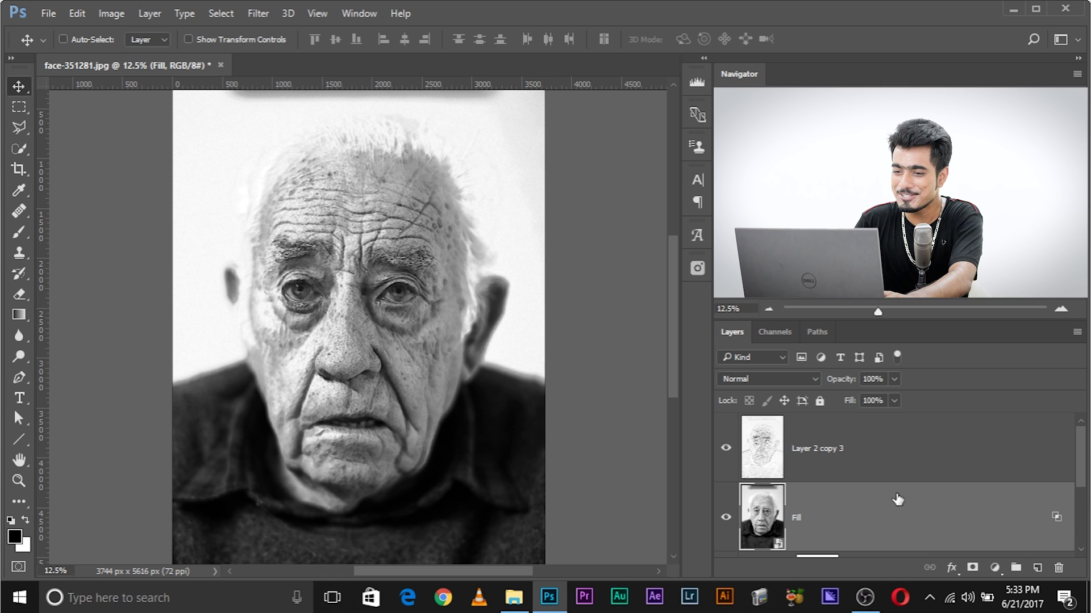
In the Filter Gallery, replace the Grain effect with Brush Strokes > Angled Strokes.
left_click(256, 11)
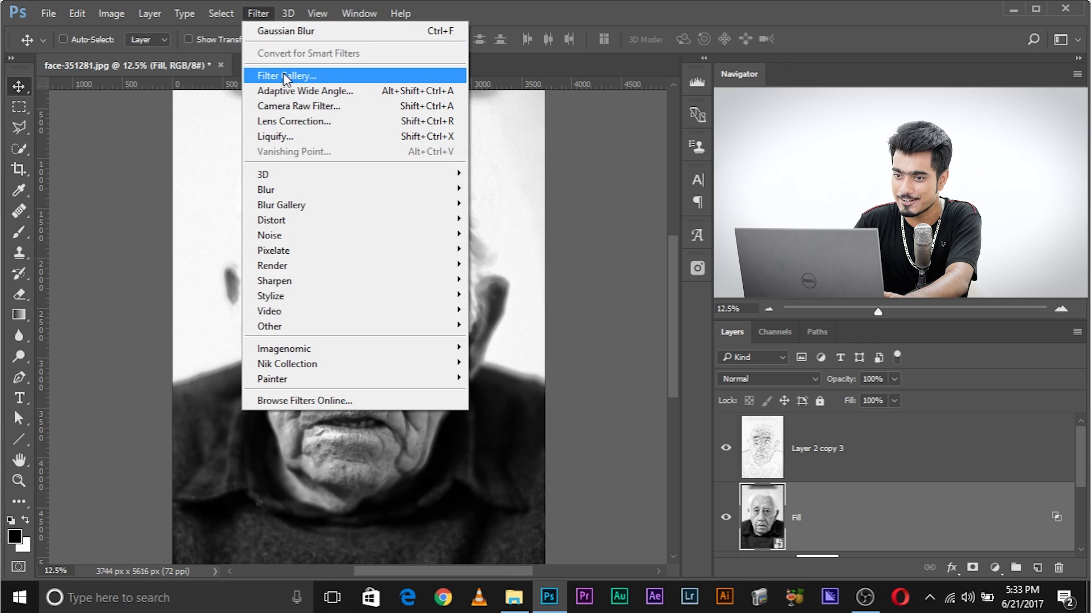
left_click(281, 75)
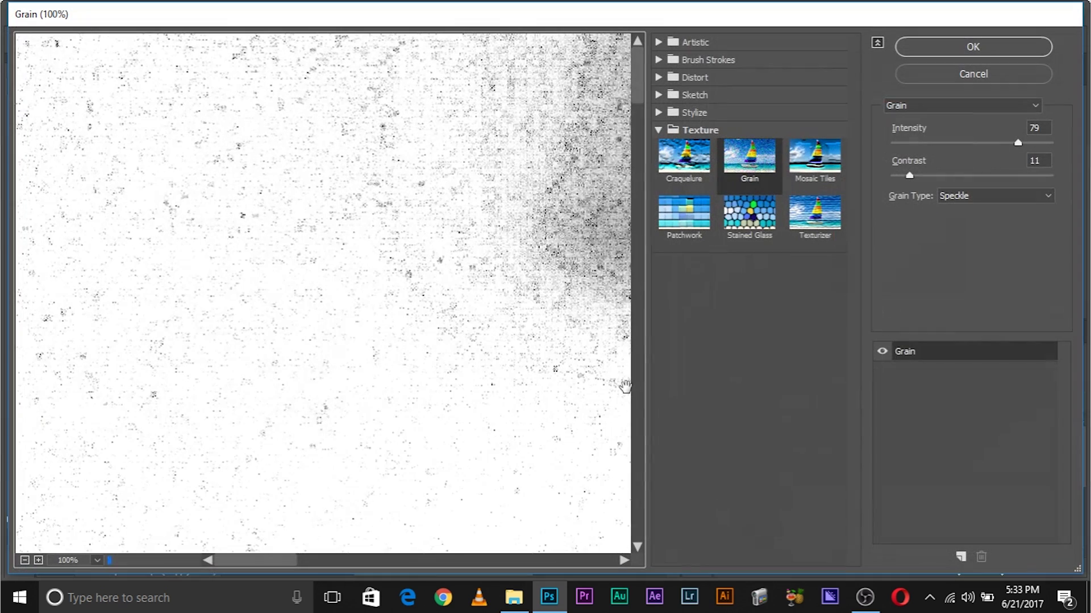
left_click_drag(484, 361, 258, 248)
key("ctrl+minus")
key("ctrl+minus")
key("ctrl+minus")
key("ctrl+minus")
key("ctrl+minus")
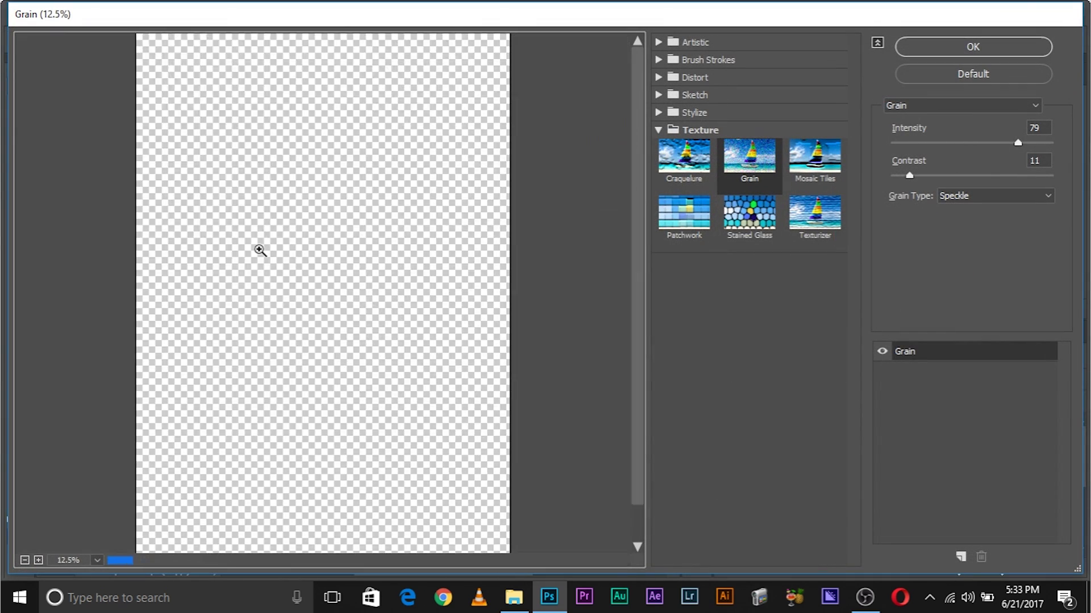
key("ctrl+plus")
key("ctrl+plus")
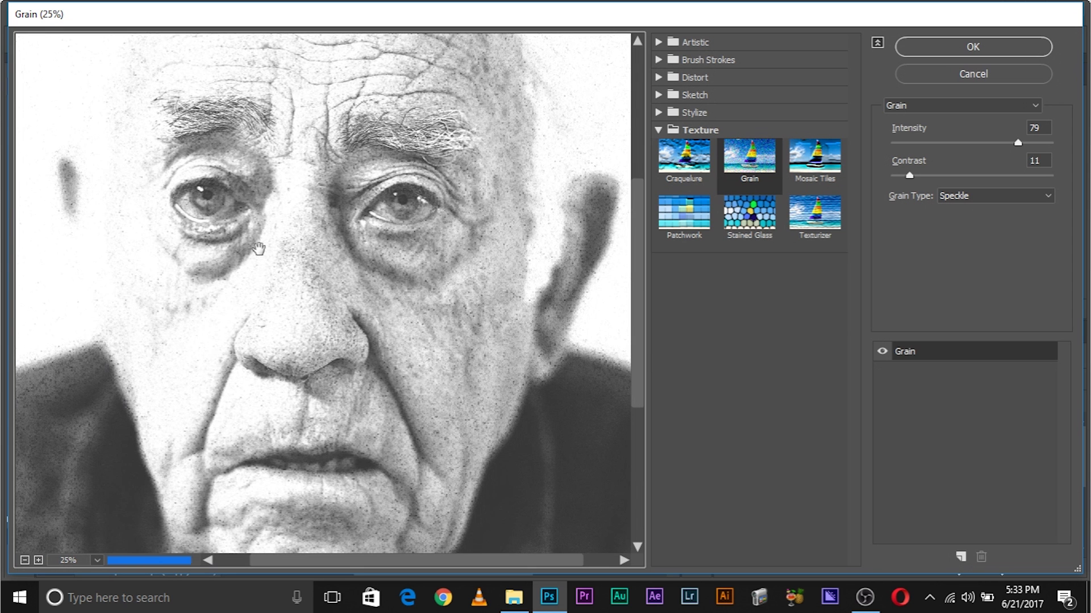
left_click(947, 356)
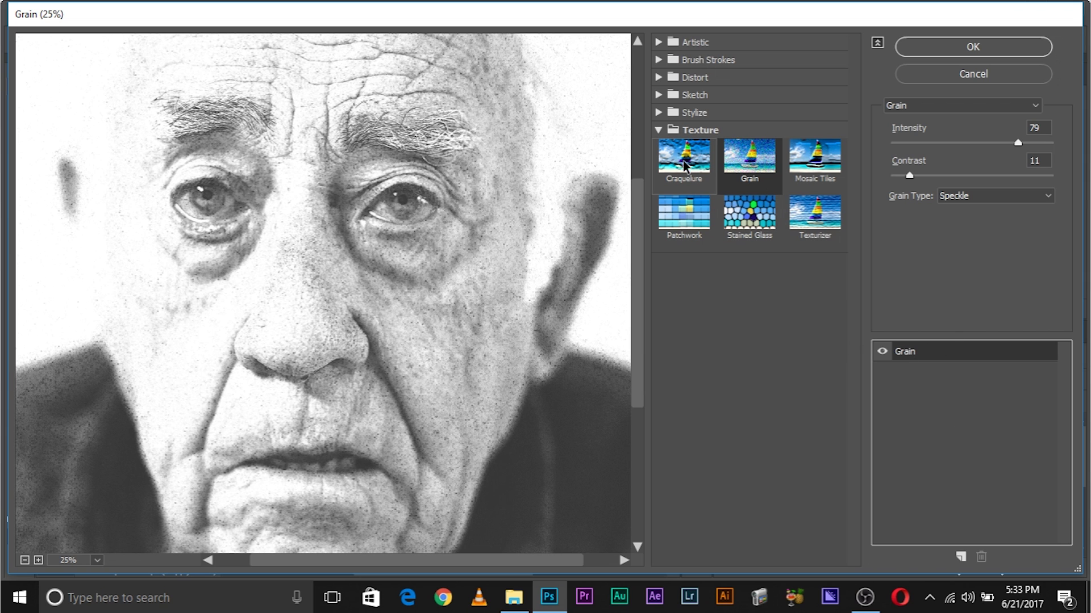
left_click(659, 41)
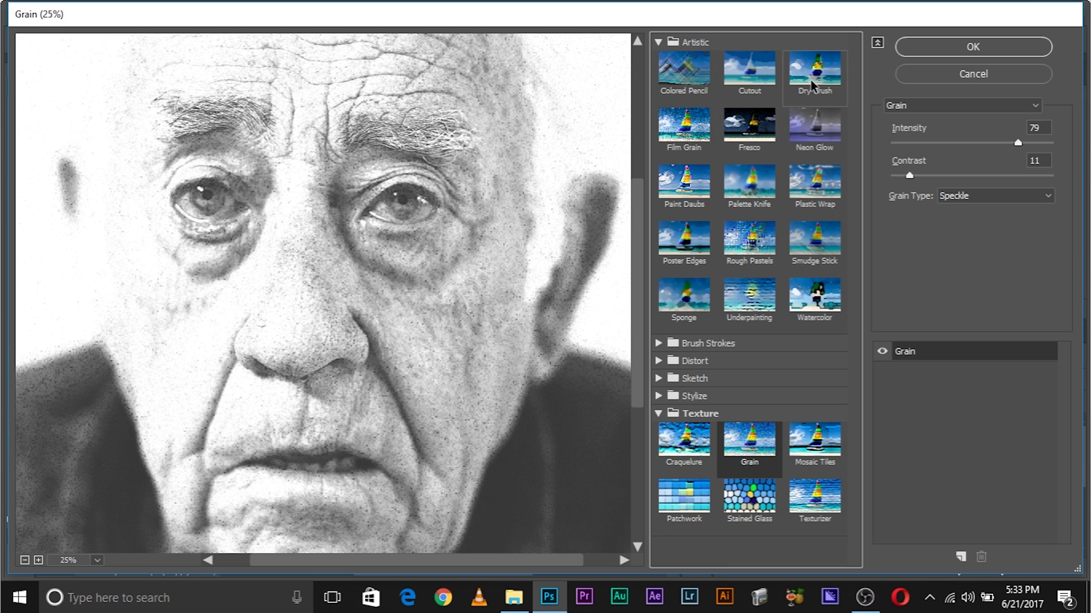
left_click(659, 343)
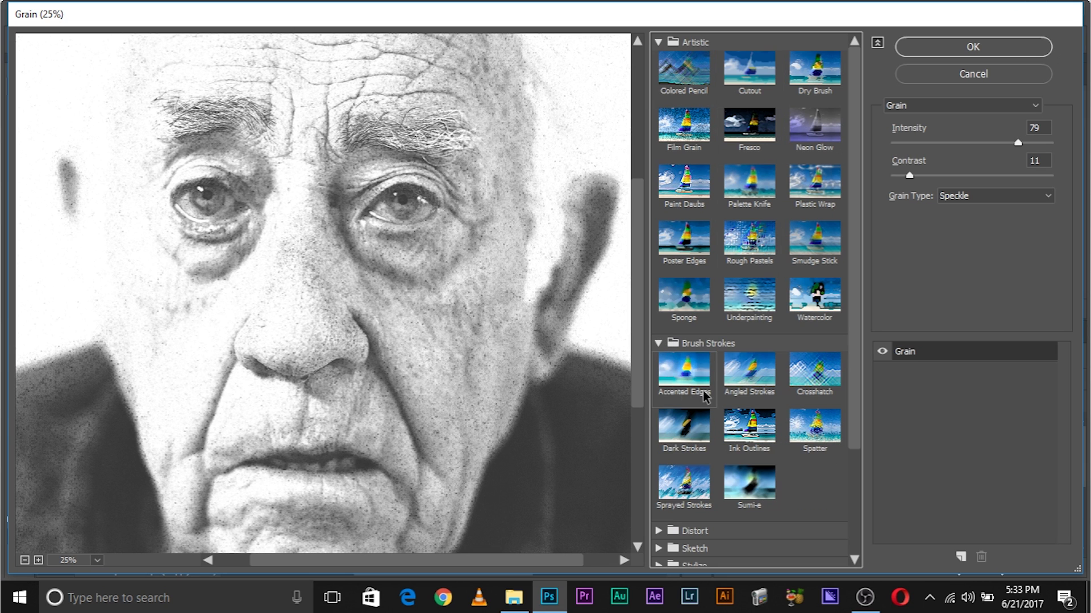
left_click(756, 392)
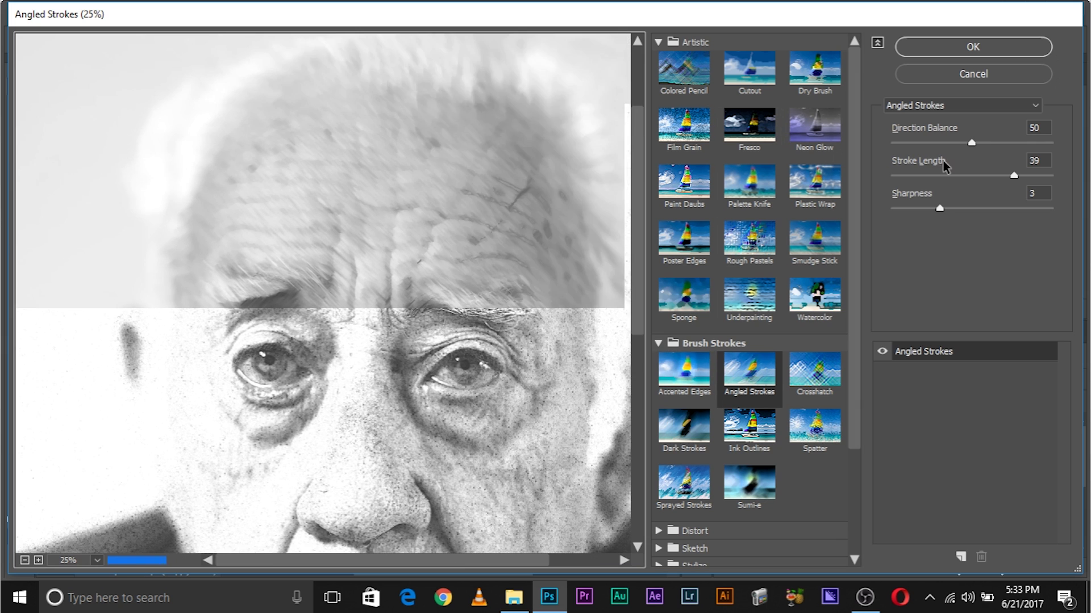
left_click_drag(477, 260, 477, 297)
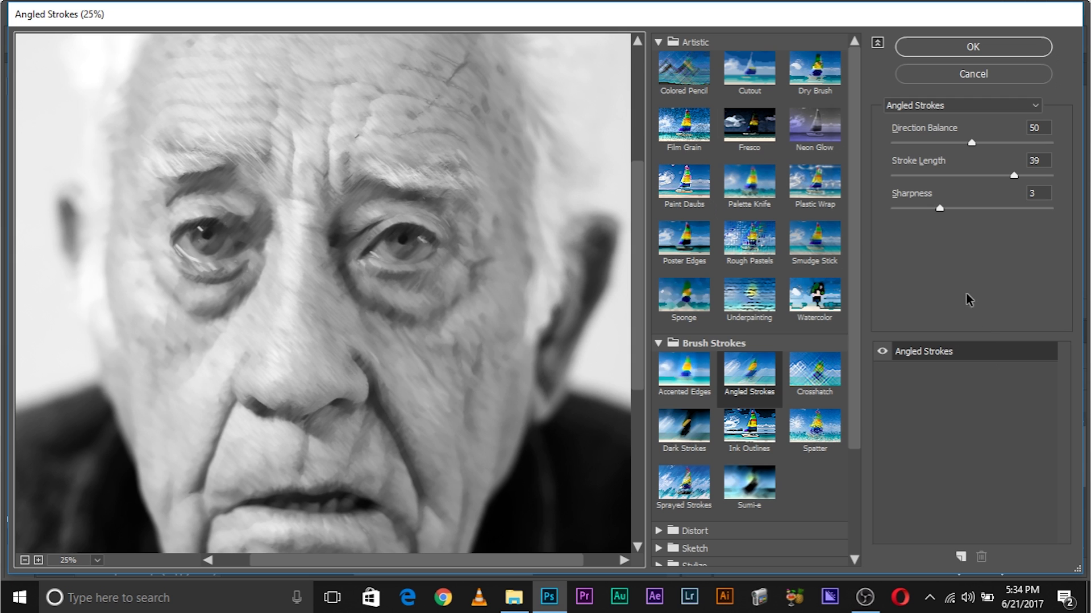
Stack a second effect layer set to Spatter above Angled Strokes.
left_click(960, 558)
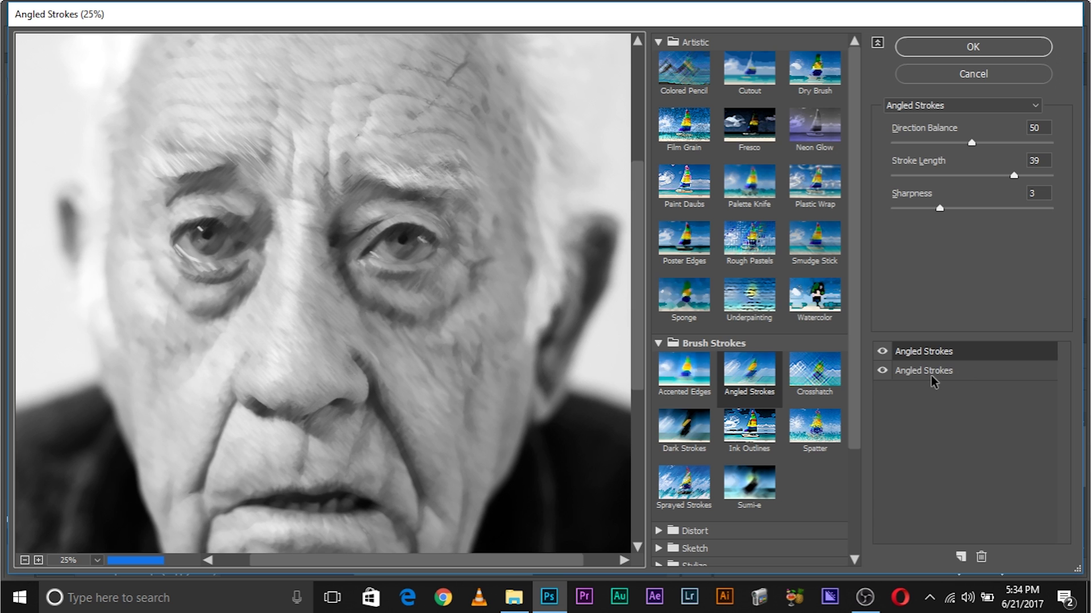
left_click(932, 378)
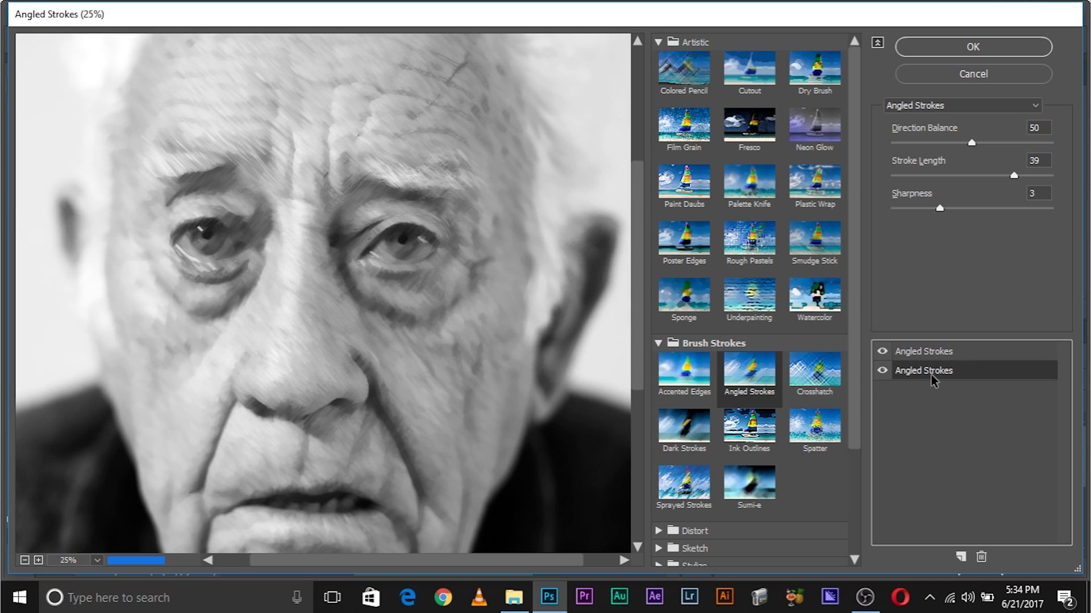
left_click(831, 437)
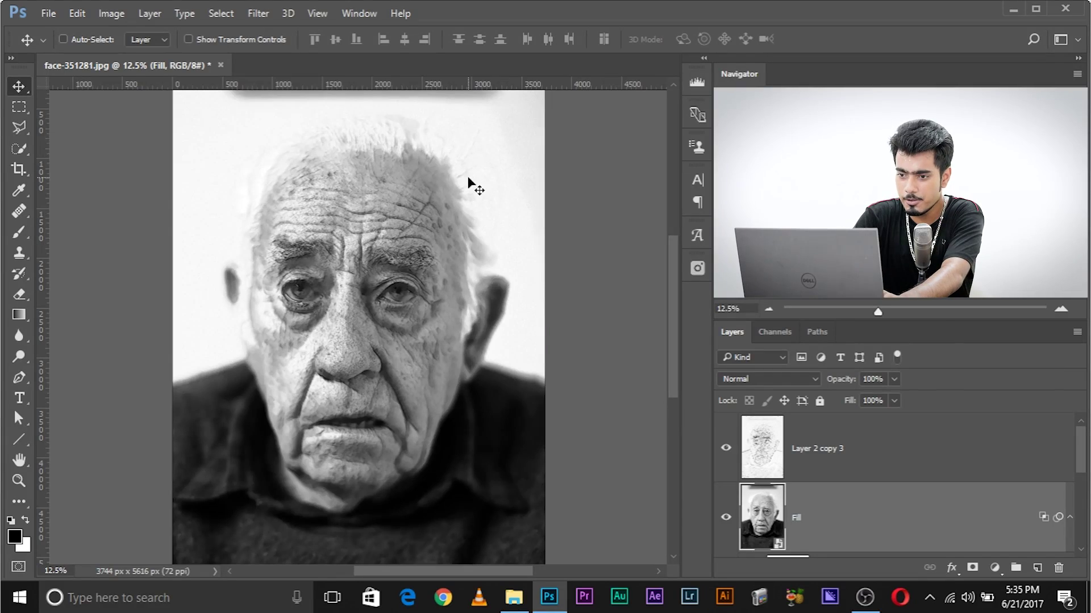
Give the Fill layer a black layer mask and zoom in on the face.
key("ctrl+plus")
key("ctrl+plus")
key("ctrl+plus")
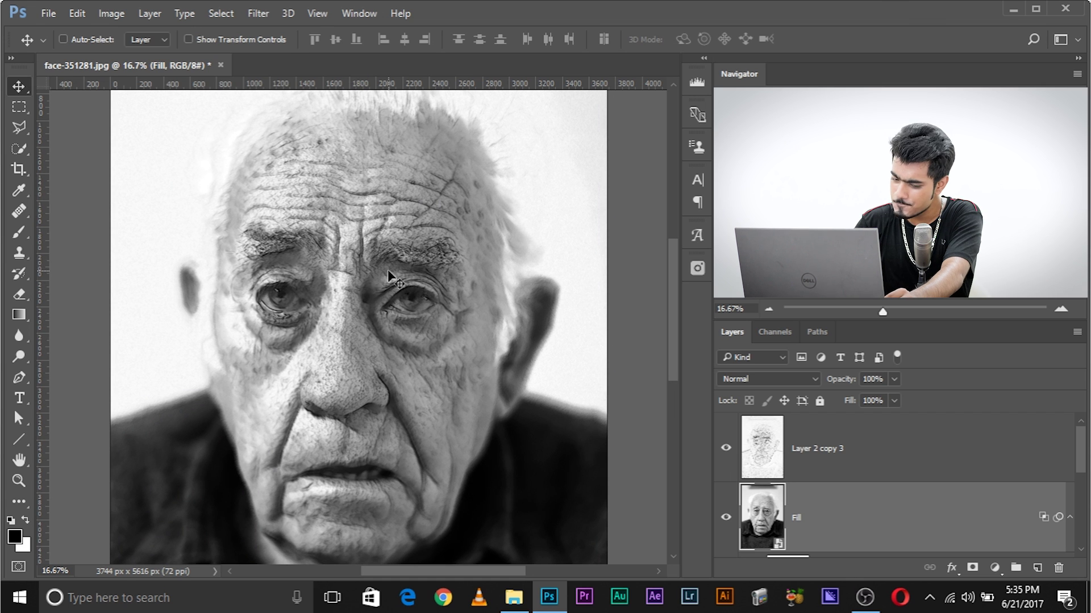
left_click(972, 568, "alt")
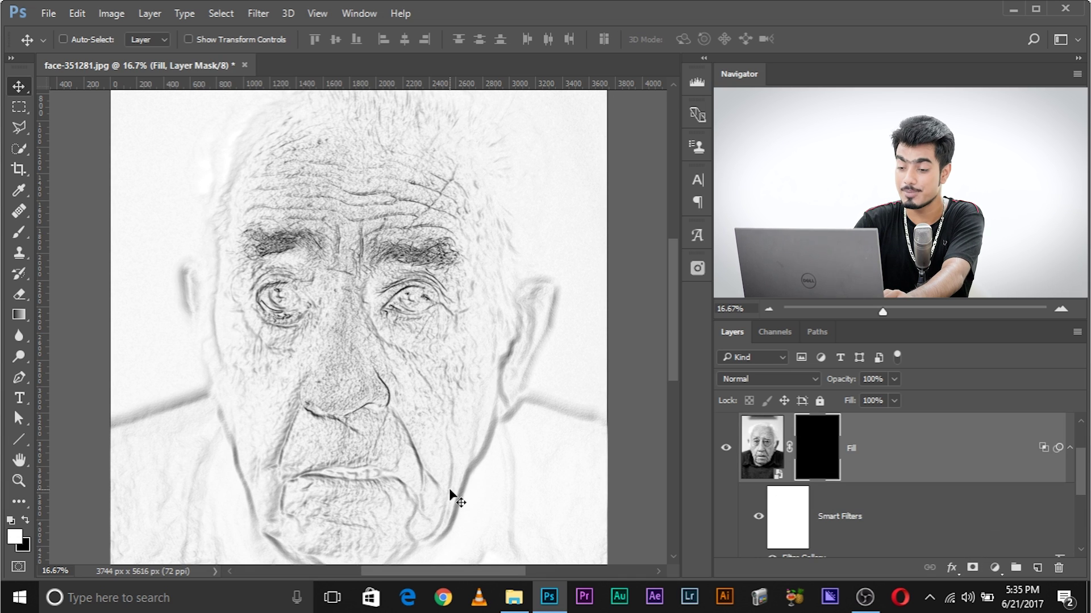
key("ctrl+plus")
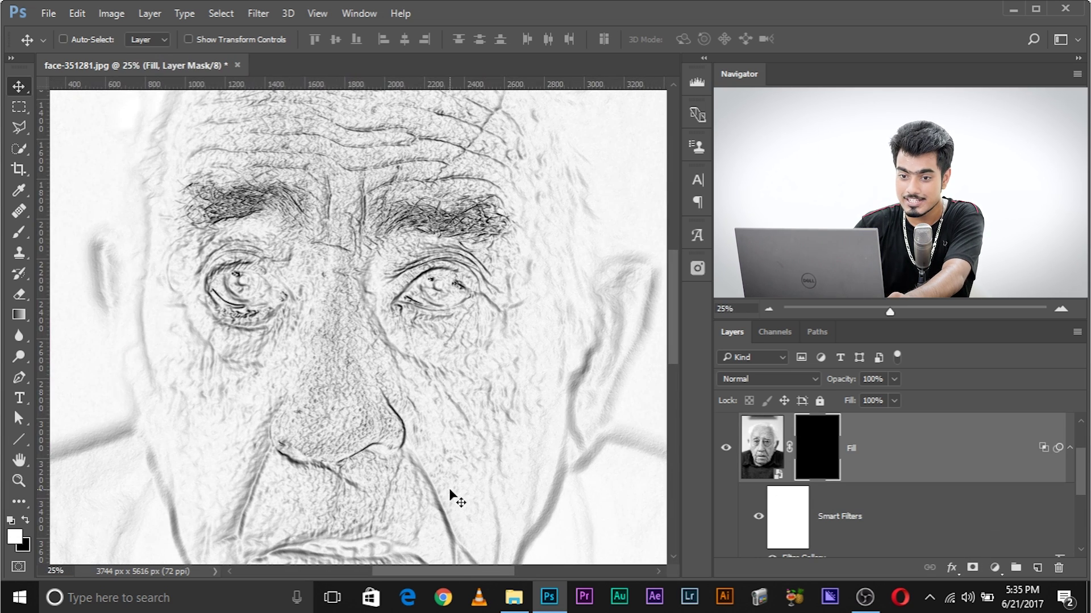
left_click(19, 238)
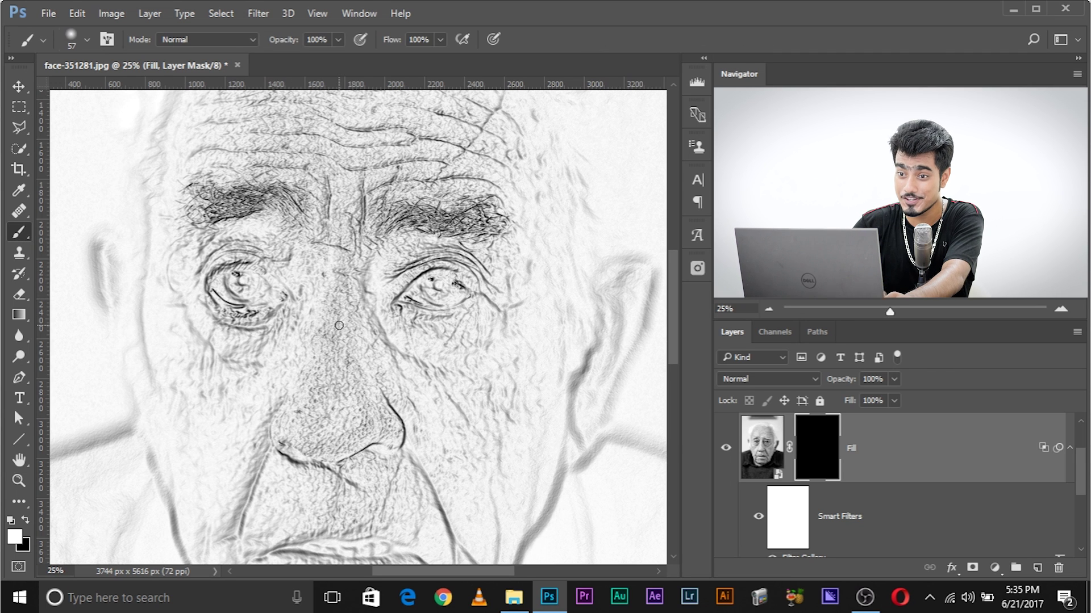
With a 65 px brush at 5% flow, reveal shading around the lower nose and tip.
mouse_move(305, 302)
left_mouse_down()
mouse_move(316, 311)
mouse_move(313, 448)
mouse_move(306, 411)
left_mouse_up()
key("ctrl+plus")
mouse_move(382, 222)
left_mouse_down()
mouse_move(375, 215)
mouse_move(353, 243)
mouse_move(350, 438)
mouse_move(333, 459)
left_mouse_up()
key("ctrl+plus")
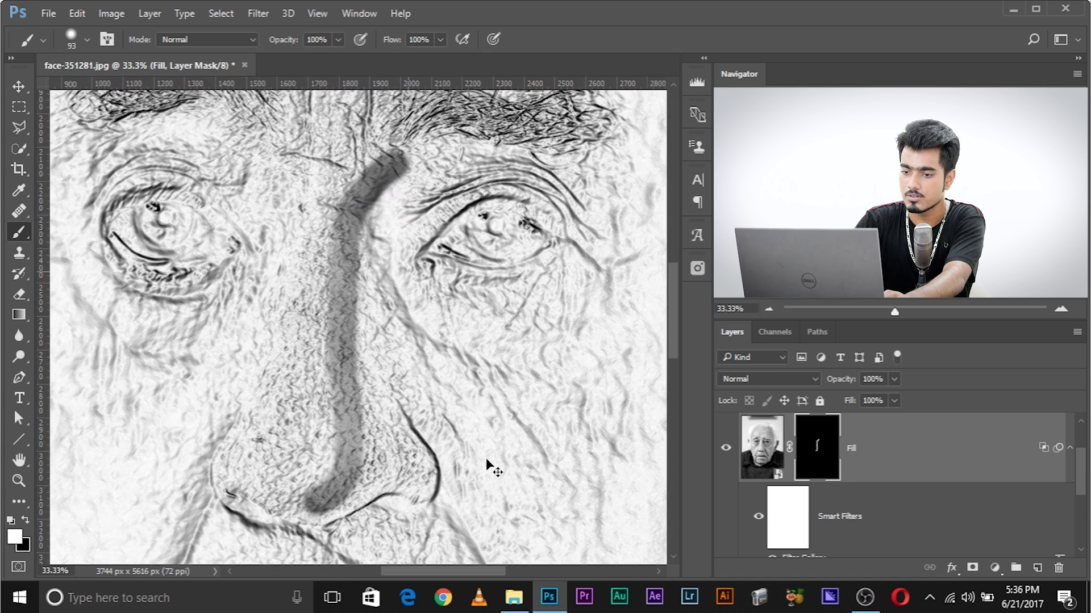
scroll(483, 397, "down", 3)
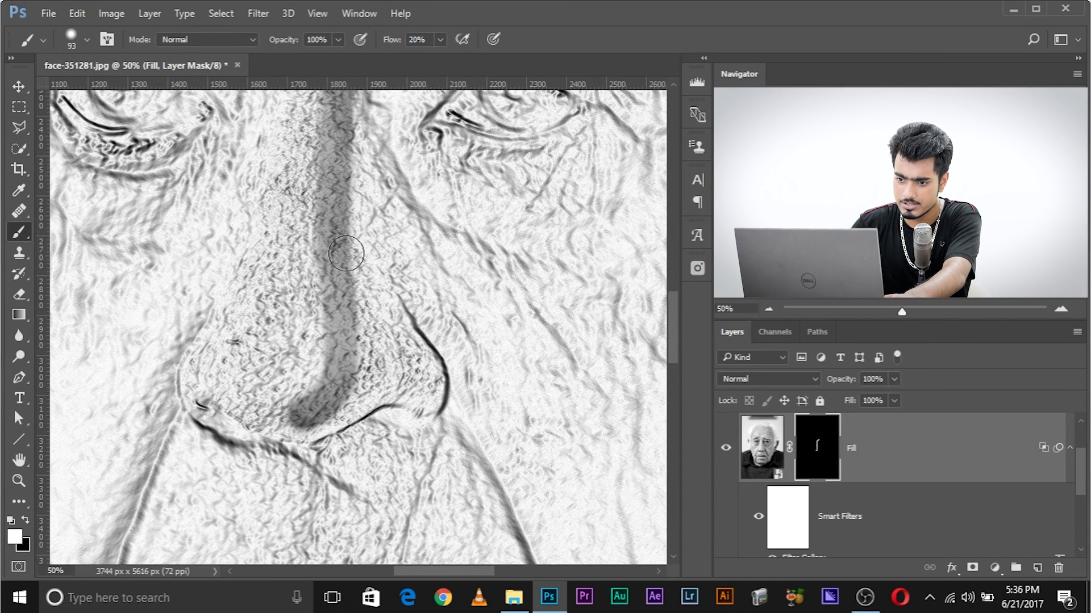
right_click(280, 418, "alt")
mouse_move(273, 423)
left_mouse_down()
mouse_move(250, 418)
mouse_move(300, 415)
left_mouse_up()
left_click_drag(354, 388, 392, 355)
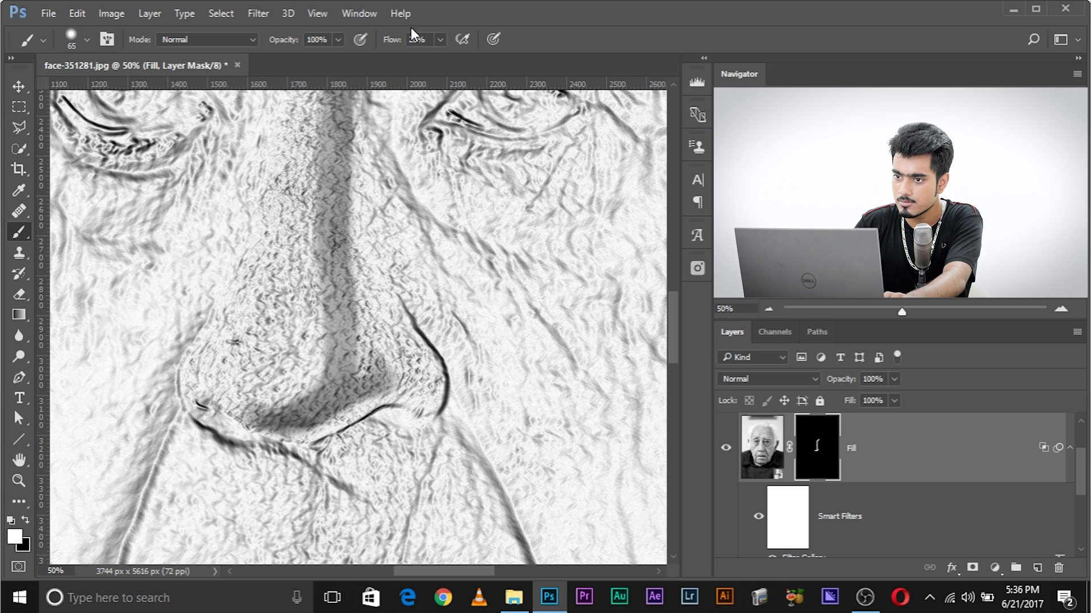
type("5")
key("Return")
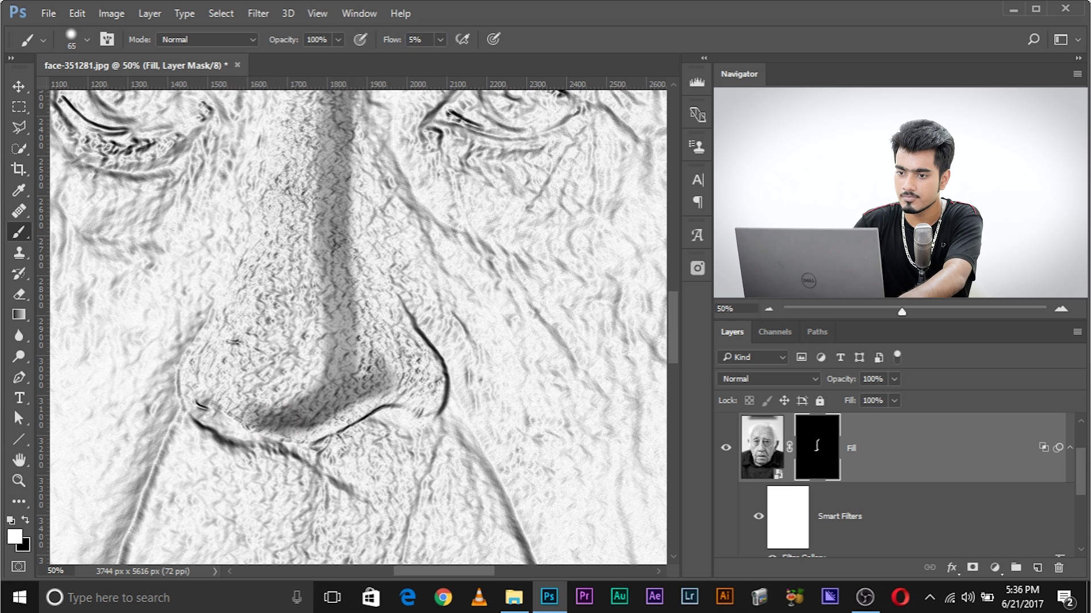
mouse_move(370, 379)
left_mouse_down()
mouse_move(367, 338)
mouse_move(363, 357)
mouse_move(390, 359)
left_mouse_up()
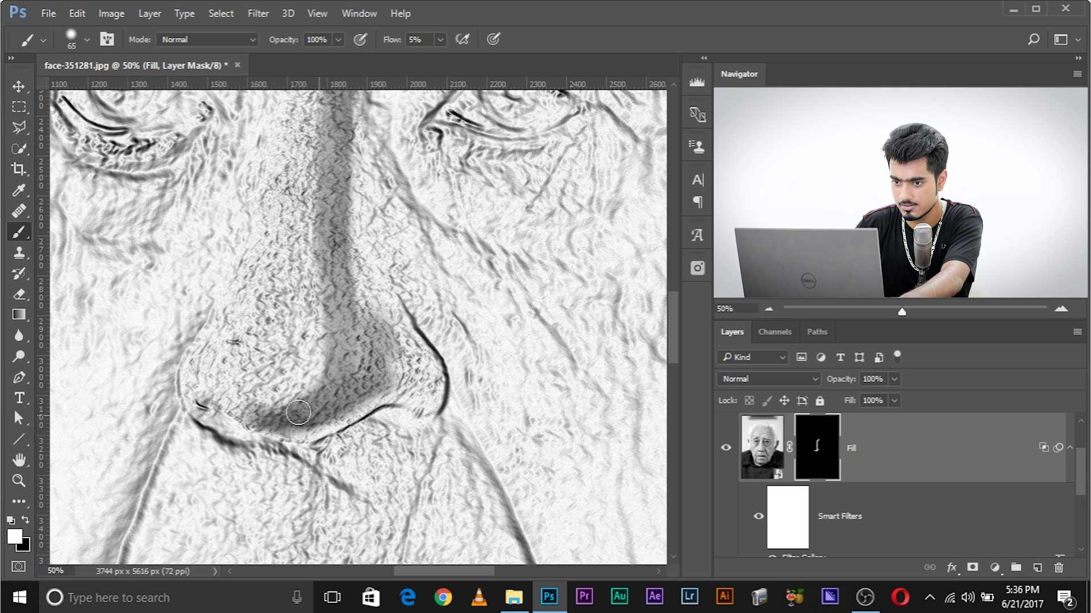
Reveal shading along both sides of the nose bridge, below the inner eye, and beside the nose.
scroll(298, 413, "up", 2)
mouse_move(347, 341)
left_mouse_down()
mouse_move(344, 284)
mouse_move(360, 373)
mouse_move(334, 183)
left_mouse_up()
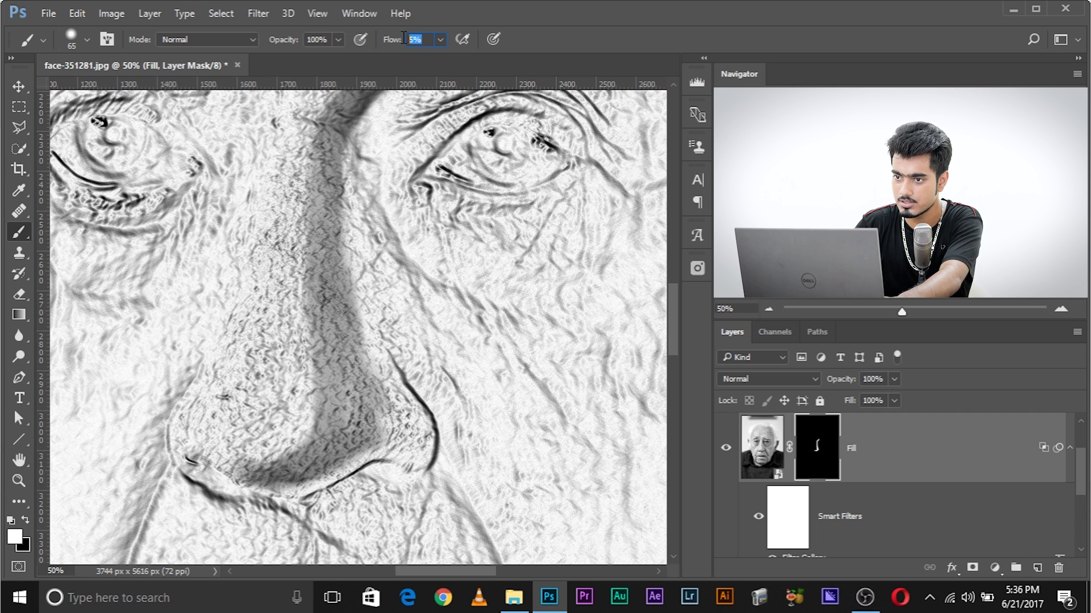
left_click_drag(396, 250, 407, 280)
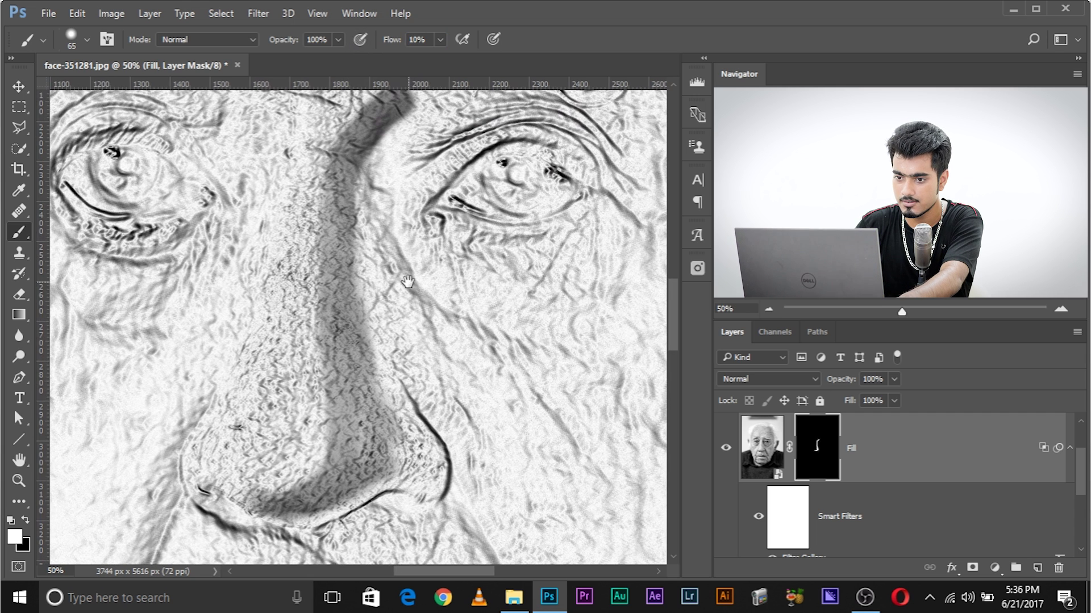
mouse_move(273, 171)
left_mouse_down()
mouse_move(239, 210)
mouse_move(227, 148)
mouse_move(213, 136)
left_mouse_up()
mouse_move(213, 136)
left_mouse_down()
mouse_move(312, 267)
mouse_move(293, 224)
mouse_move(259, 224)
mouse_move(294, 196)
mouse_move(241, 182)
mouse_move(142, 208)
mouse_move(278, 170)
mouse_move(301, 182)
mouse_move(325, 213)
mouse_move(341, 327)
mouse_move(222, 307)
left_mouse_up()
mouse_move(290, 324)
left_mouse_down()
mouse_move(319, 324)
mouse_move(370, 377)
mouse_move(340, 286)
left_mouse_up()
scroll(369, 377, "down", 2)
mouse_move(307, 193)
left_mouse_down()
mouse_move(335, 335)
mouse_move(322, 360)
mouse_move(477, 343)
mouse_move(494, 244)
left_mouse_up()
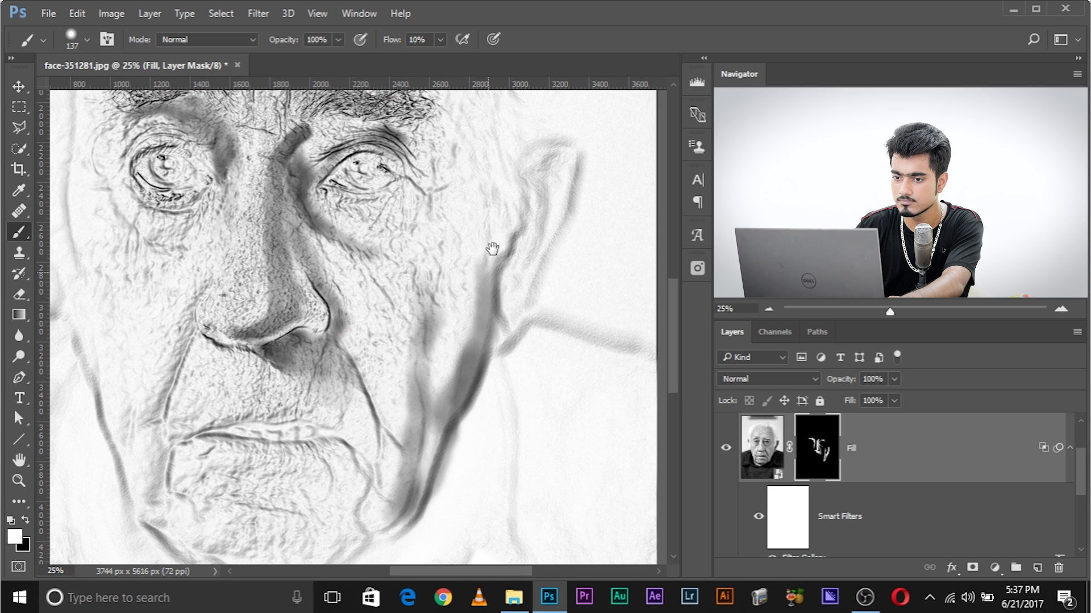
Paint the mask under the right eye and along the nose–cheek crease.
scroll(494, 244, "up", 3)
mouse_move(402, 274)
left_mouse_down()
mouse_move(429, 272)
mouse_move(421, 297)
mouse_move(391, 279)
mouse_move(412, 265)
mouse_move(412, 287)
mouse_move(400, 289)
mouse_move(422, 257)
mouse_move(407, 357)
mouse_move(415, 289)
mouse_move(421, 335)
mouse_move(414, 300)
mouse_move(413, 342)
mouse_move(378, 424)
mouse_move(399, 356)
mouse_move(388, 434)
mouse_move(409, 361)
mouse_move(396, 428)
mouse_move(385, 432)
mouse_move(404, 485)
left_mouse_up()
scroll(456, 256, "right", 1)
right_click(429, 332)
left_click(429, 293)
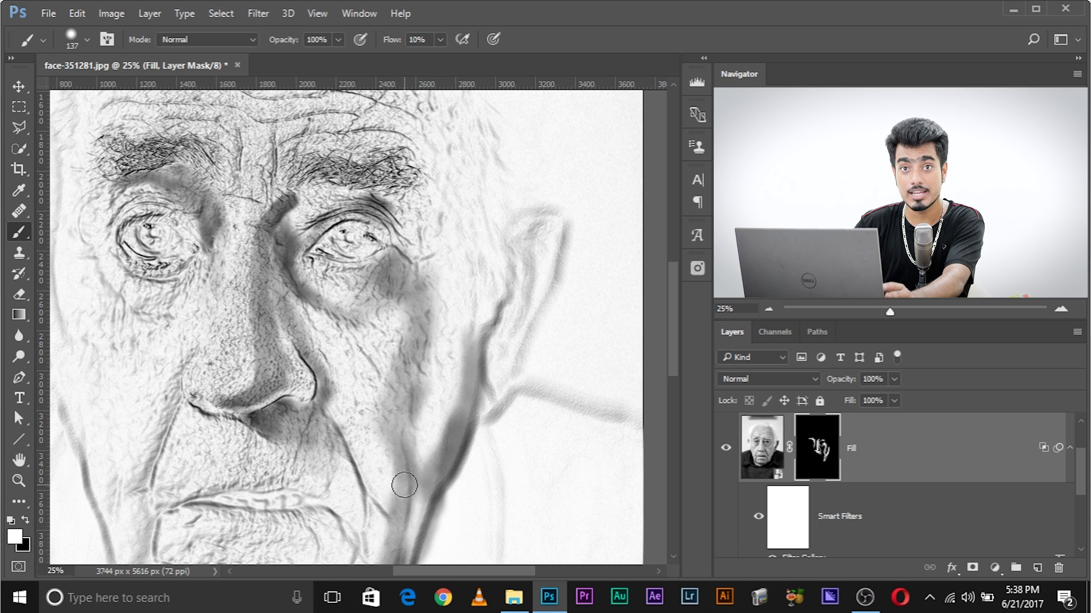
mouse_move(389, 407)
left_mouse_down()
mouse_move(369, 432)
mouse_move(324, 397)
left_mouse_up()
At 5% flow, reveal shading along the cheek crease up toward the eye.
left_click(418, 39)
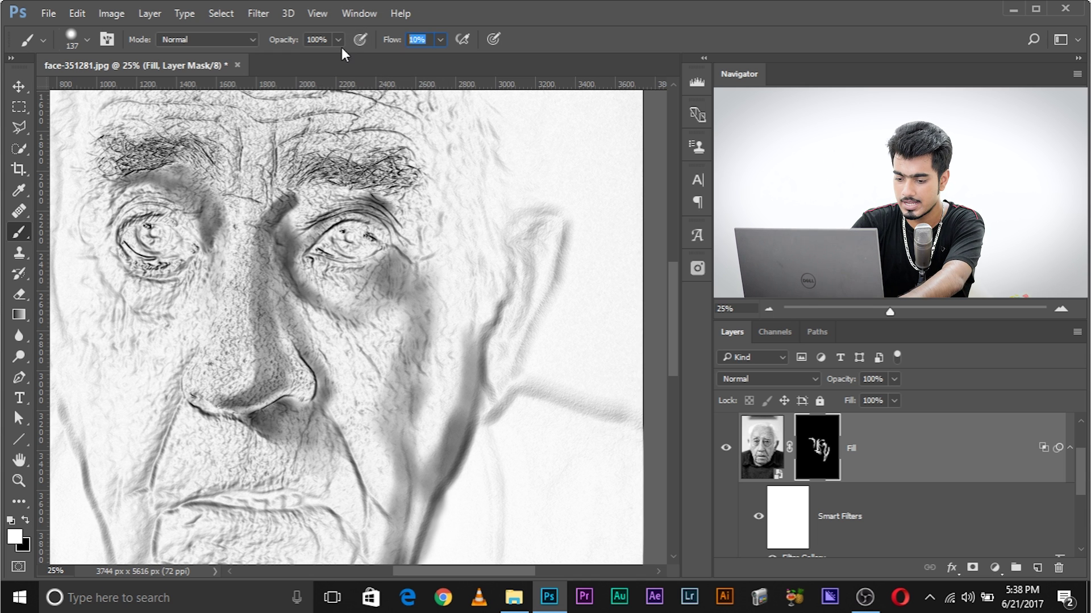
type("5")
key("Return")
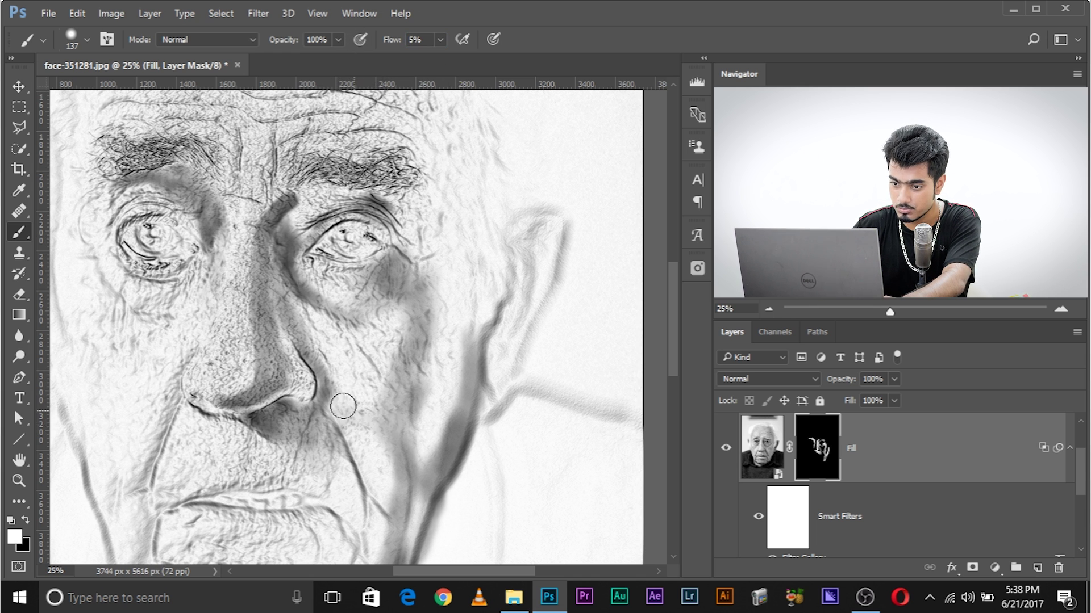
mouse_move(342, 406)
left_mouse_down()
mouse_move(370, 429)
mouse_move(358, 470)
left_mouse_up()
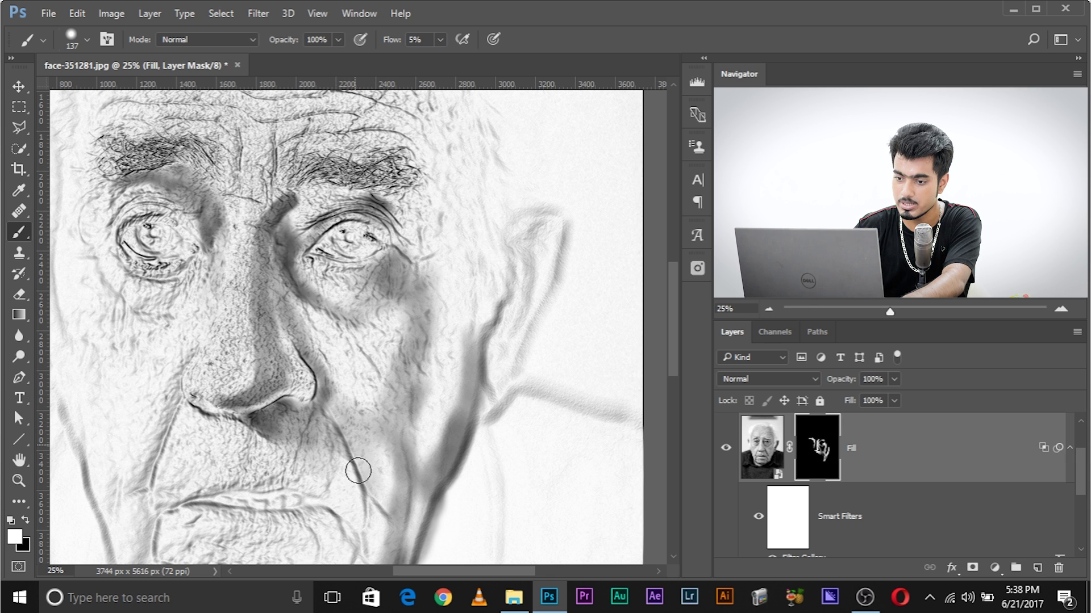
key("space")
mouse_move(453, 324)
left_mouse_down()
mouse_move(450, 290)
mouse_move(467, 265)
mouse_move(455, 243)
mouse_move(441, 275)
mouse_move(445, 260)
mouse_move(428, 267)
mouse_move(406, 204)
mouse_move(428, 225)
left_mouse_up()
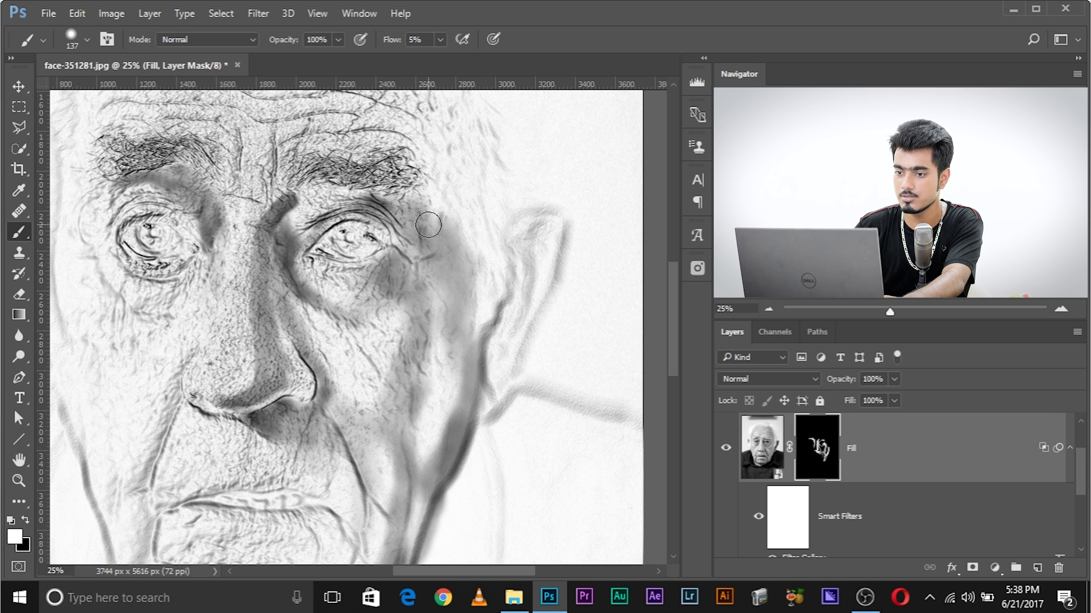
key("ctrl+minus")
key("ctrl+minus")
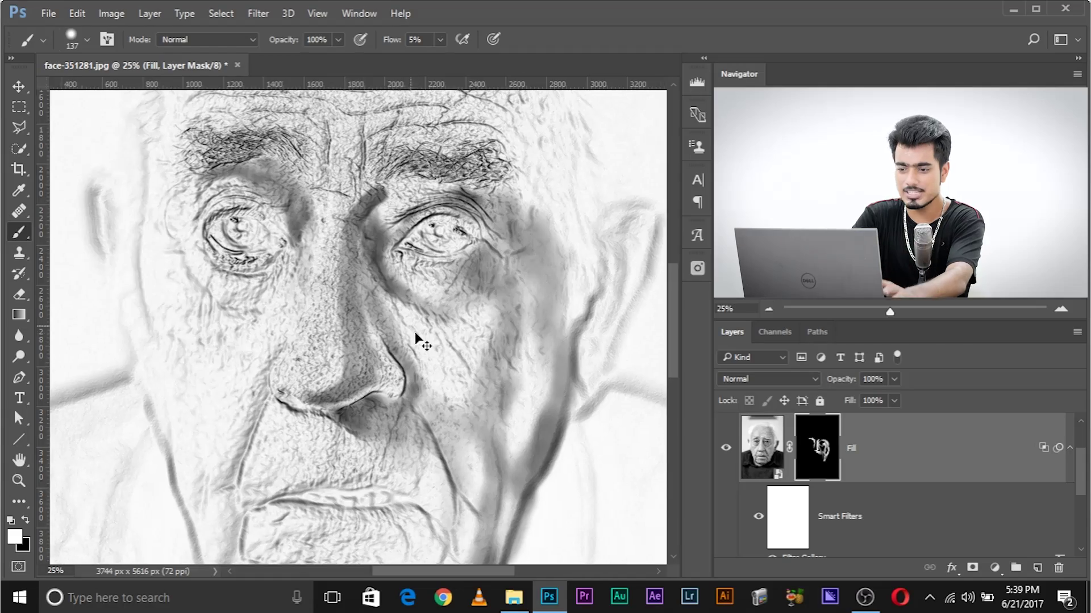
scroll(415, 335, "up", 3)
At 52% flow with a 41 px brush, reveal the right eye's upper eyelid and iris.
left_click_drag(515, 132, 349, 282)
scroll(346, 309, "down", 1)
scroll(347, 310, "up", 1)
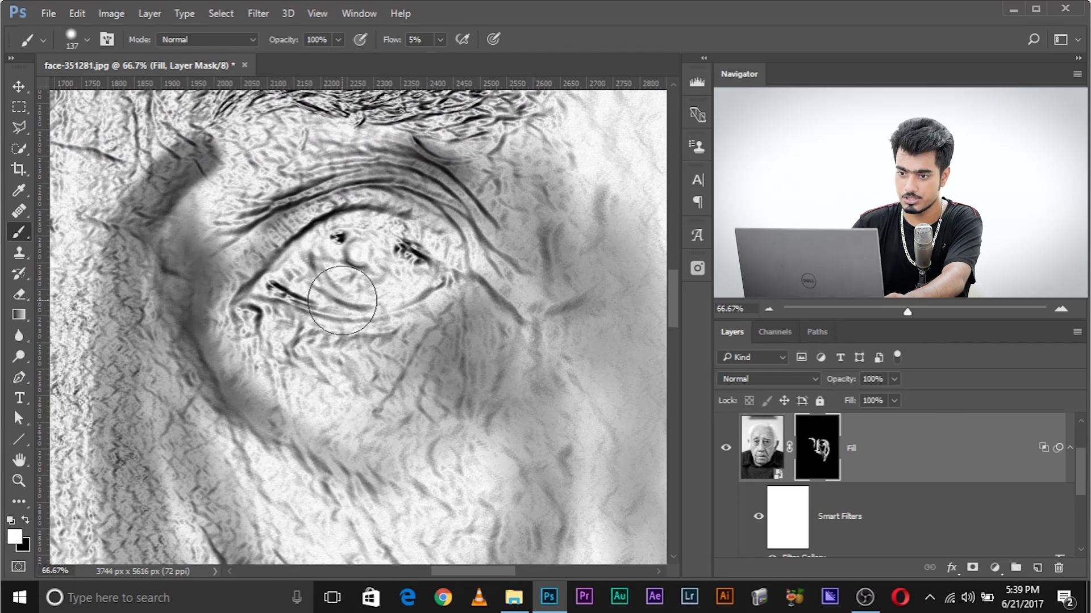
left_click(439, 40)
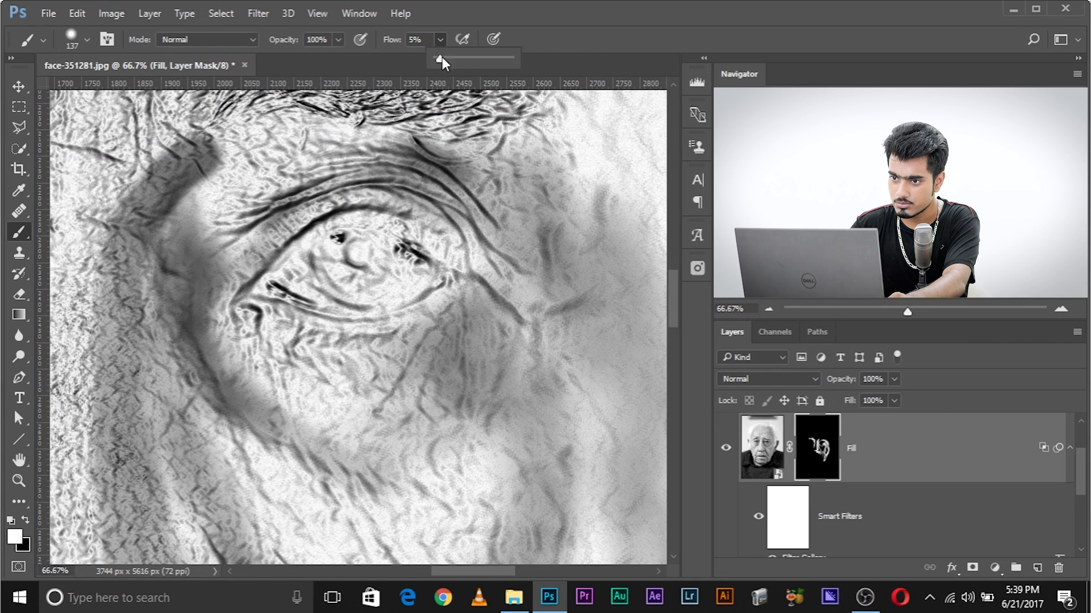
left_click_drag(472, 59, 476, 59)
mouse_move(397, 221)
left_mouse_down()
mouse_move(383, 219)
mouse_move(358, 292)
left_mouse_up()
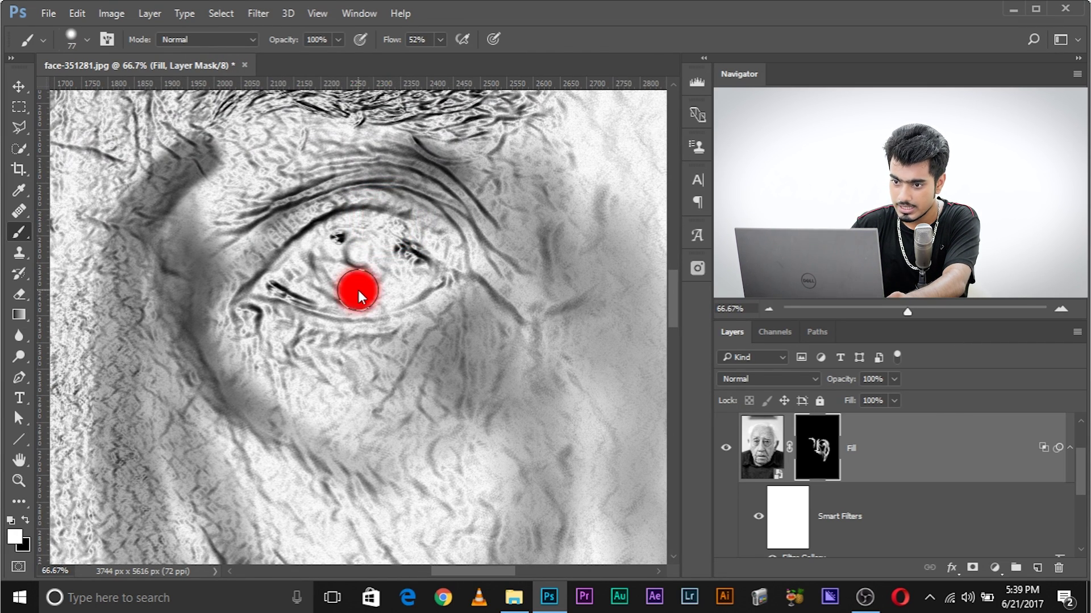
mouse_move(324, 236)
left_mouse_down()
mouse_move(379, 235)
mouse_move(341, 252)
mouse_move(358, 256)
mouse_move(383, 232)
mouse_move(391, 260)
mouse_move(374, 281)
mouse_move(381, 273)
mouse_move(336, 282)
left_mouse_up()
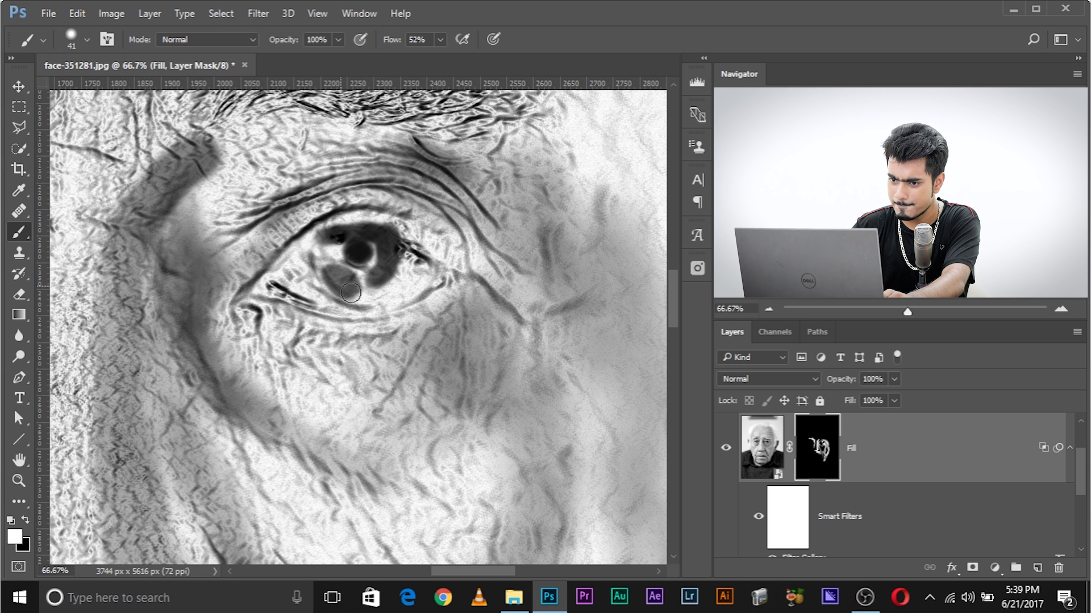
left_click_drag(376, 295, 393, 280)
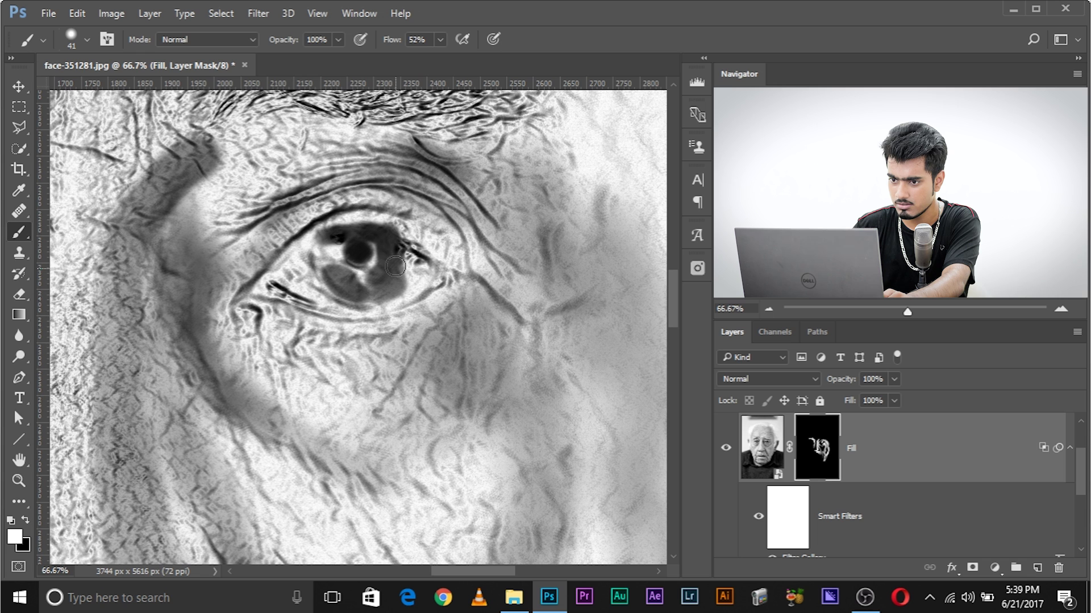
mouse_move(314, 257)
left_mouse_down()
mouse_move(316, 238)
mouse_move(369, 228)
mouse_move(262, 273)
mouse_move(347, 218)
mouse_move(378, 214)
mouse_move(367, 219)
mouse_move(443, 249)
mouse_move(416, 235)
mouse_move(381, 252)
left_mouse_up()
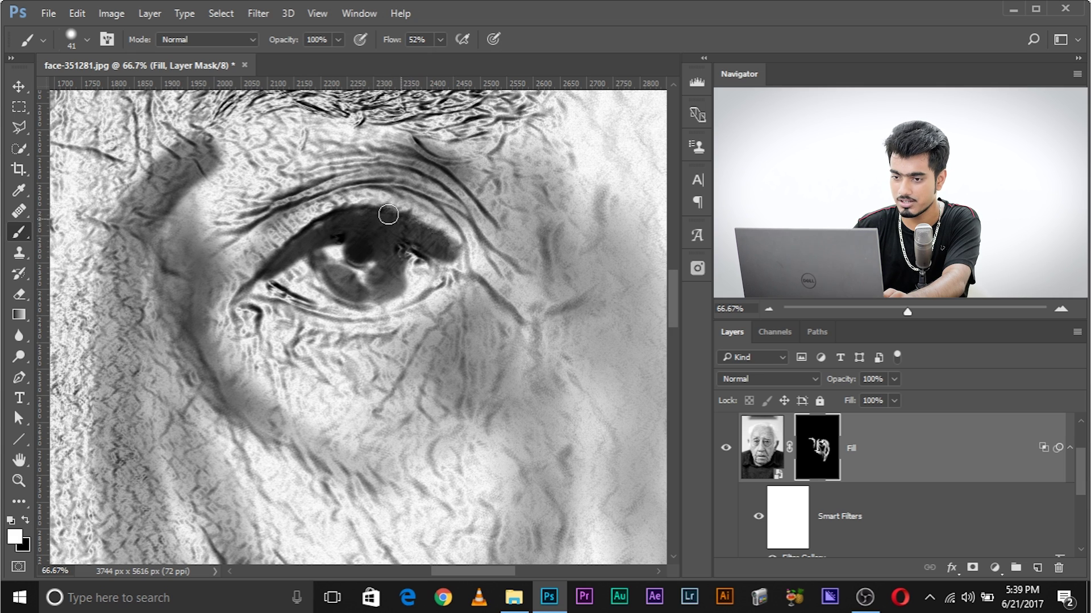
scroll(315, 225, "down", 3)
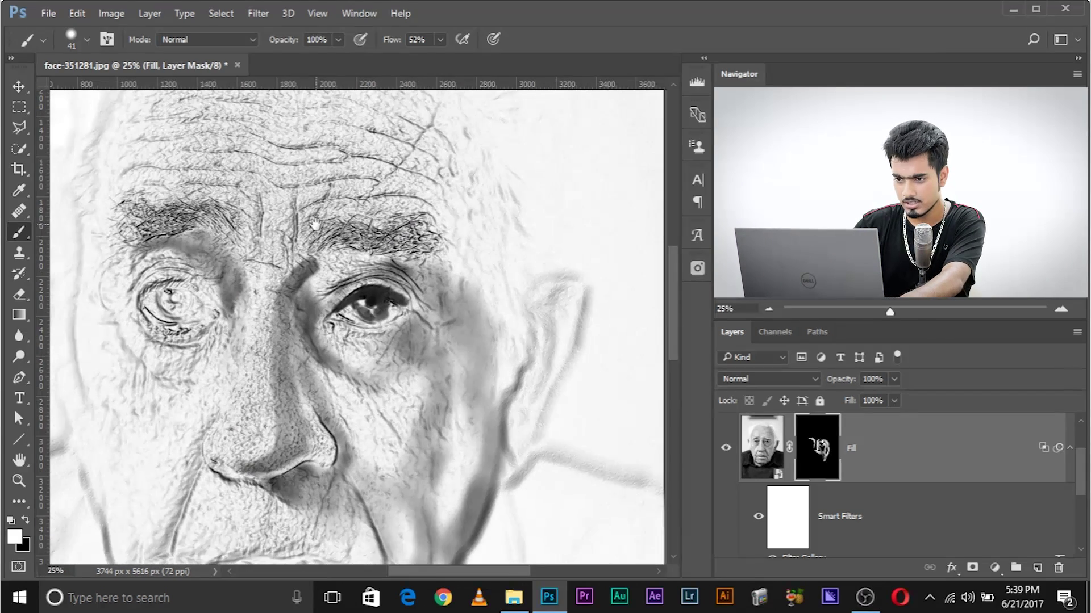
Paint the Fill mask over the left eye's iris at 66.67% zoom to restore its dark pupil.
left_click_drag(289, 223, 537, 280)
scroll(330, 228, "up", 3)
left_click_drag(195, 292, 221, 324)
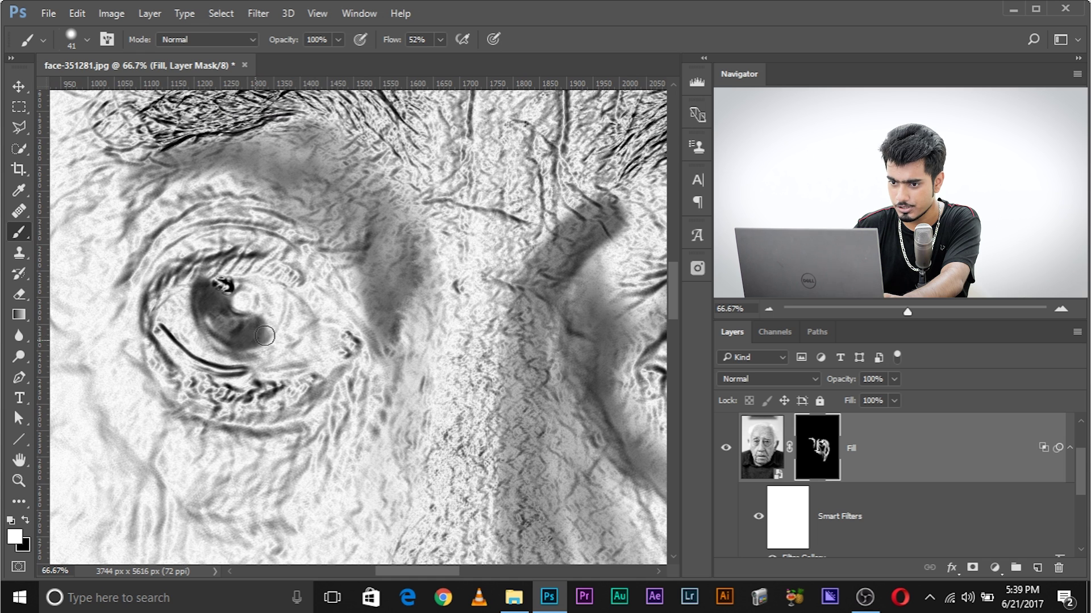
mouse_move(272, 324)
left_mouse_down()
mouse_move(260, 285)
mouse_move(237, 287)
mouse_move(250, 301)
mouse_move(237, 306)
mouse_move(253, 285)
mouse_move(216, 286)
left_mouse_up()
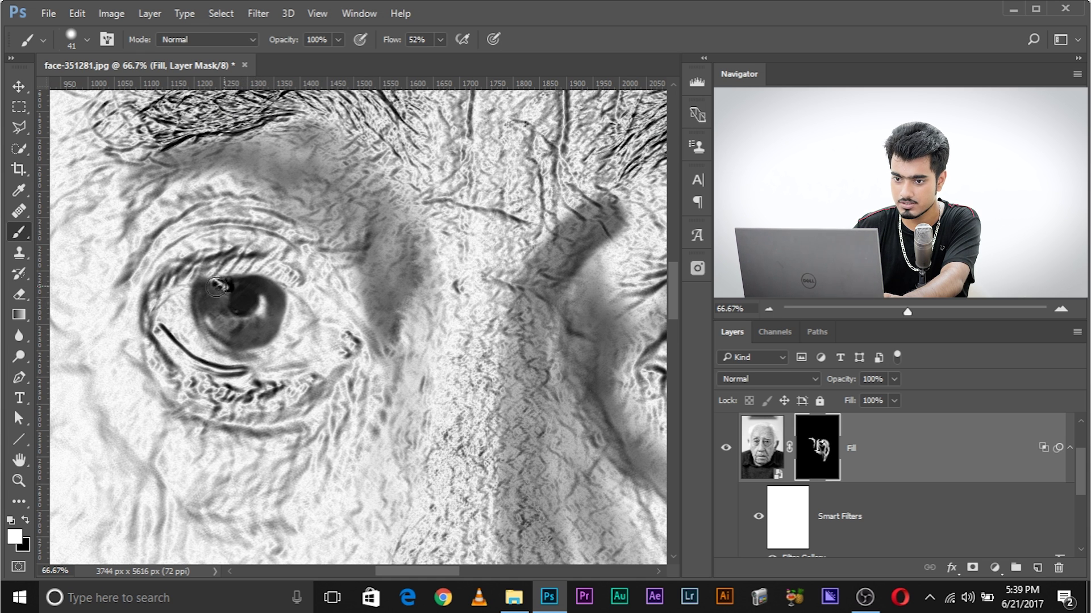
left_click_drag(650, 274, 404, 275)
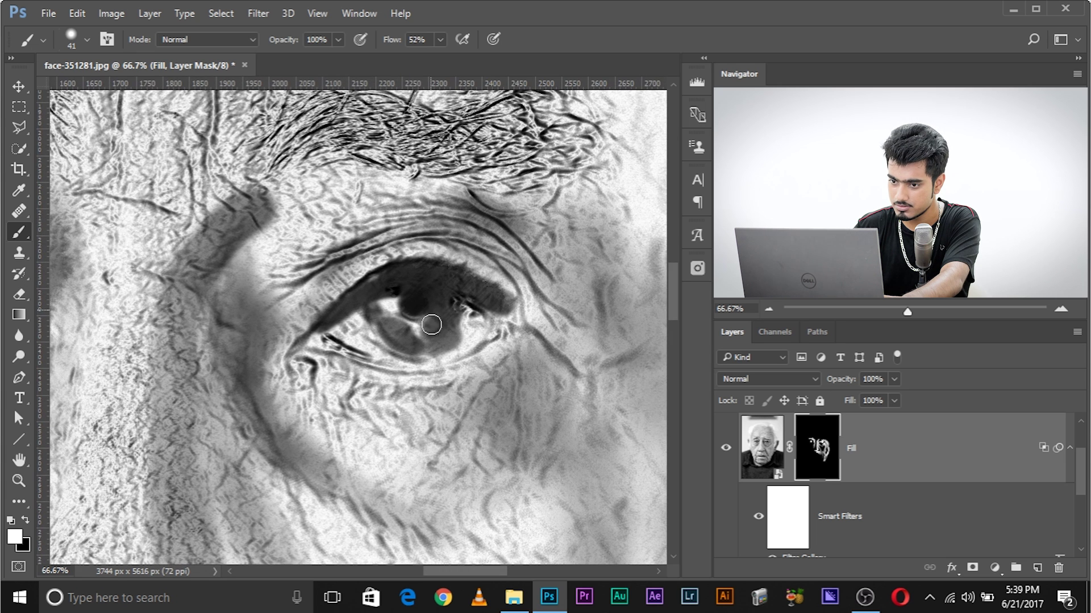
Enlarge the brush to 83 px and paint shading through the right-side eye on the mask.
key("bracketright")
key("bracketright")
key("bracketright")
key("bracketright")
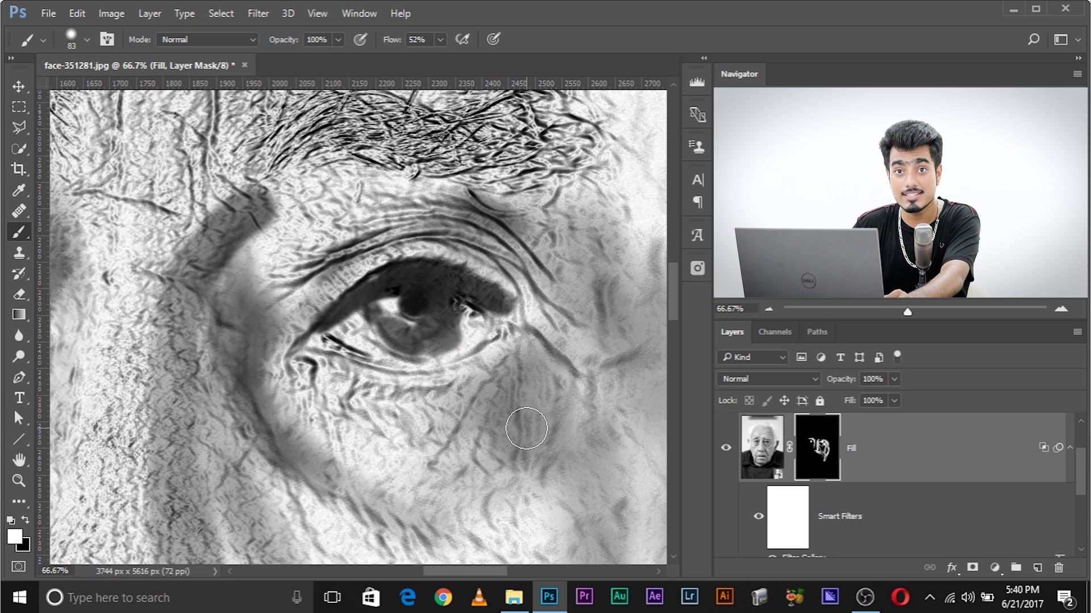
left_click_drag(418, 426, 550, 36)
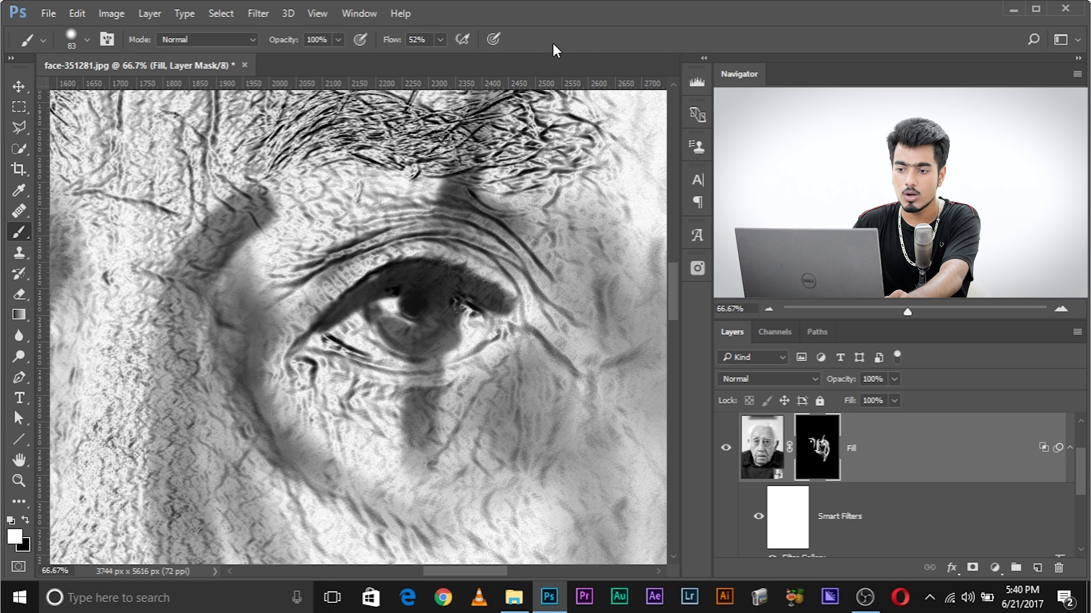
key("x")
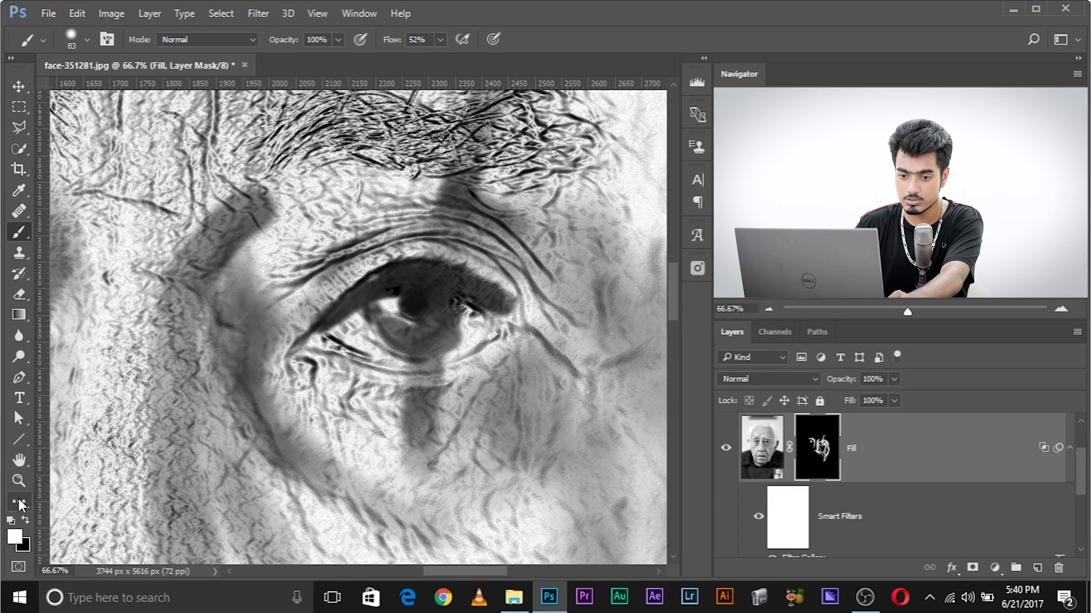
Paint with black to hide the heavy shadows below and above the right eye.
right_click(152, 555)
left_click(366, 379)
key("x")
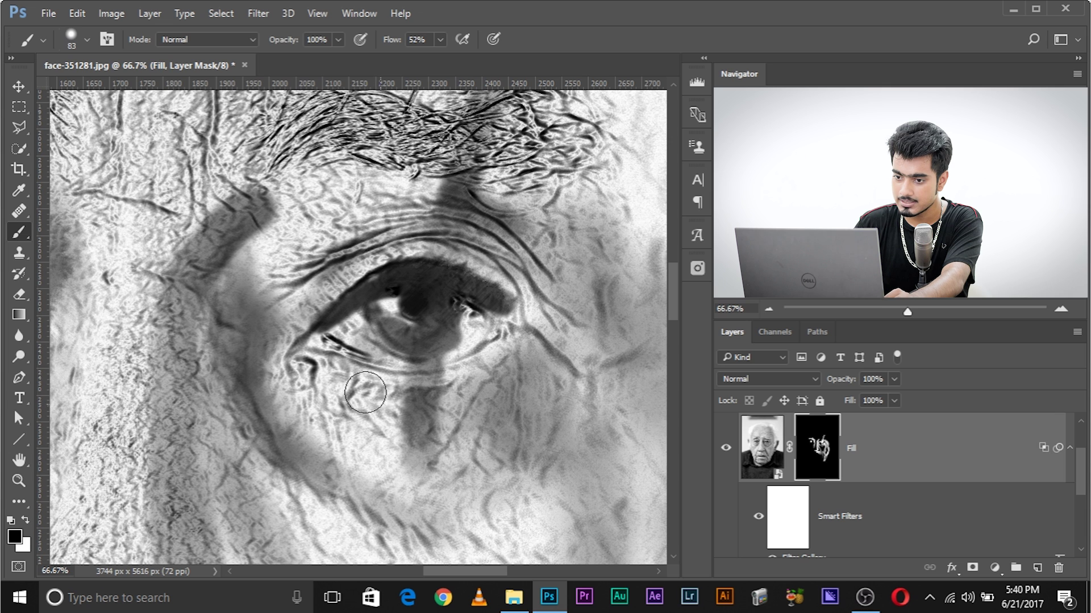
mouse_move(366, 370)
left_mouse_down()
mouse_move(422, 383)
mouse_move(406, 384)
mouse_move(401, 397)
mouse_move(437, 478)
left_mouse_up()
mouse_move(440, 265)
left_mouse_down()
mouse_move(458, 199)
mouse_move(511, 96)
left_mouse_up()
mouse_move(339, 284)
left_mouse_down()
mouse_move(445, 263)
mouse_move(499, 309)
left_mouse_up()
key("ctrl+minus")
key("ctrl+minus")
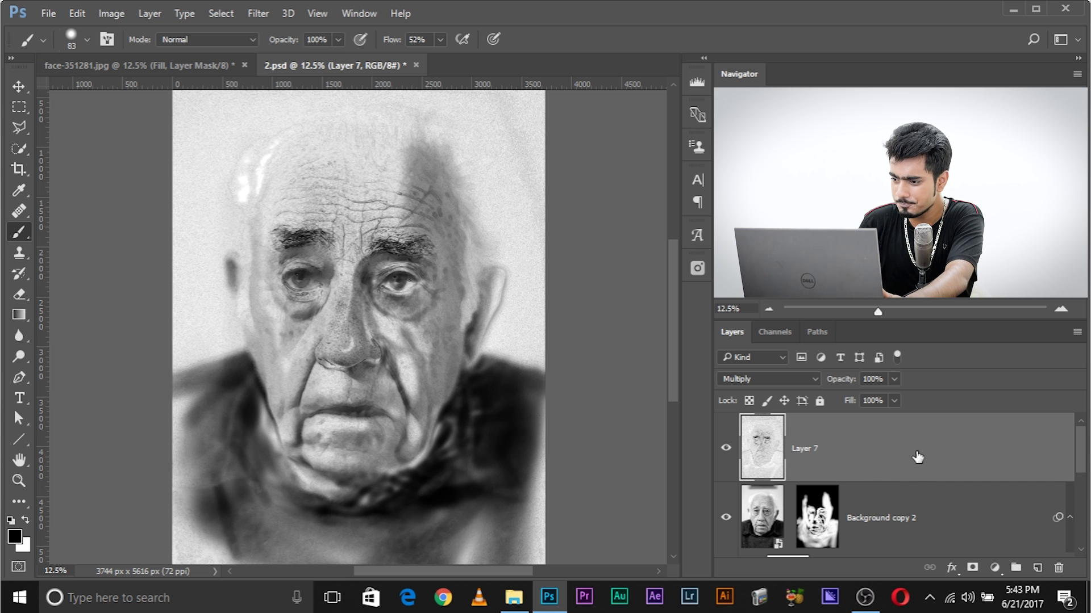
Rename 2.psd's Background copy 2 layer to 'Fill' and select Layer 7.
scroll(865, 476, "down", 2)
double_click(891, 452)
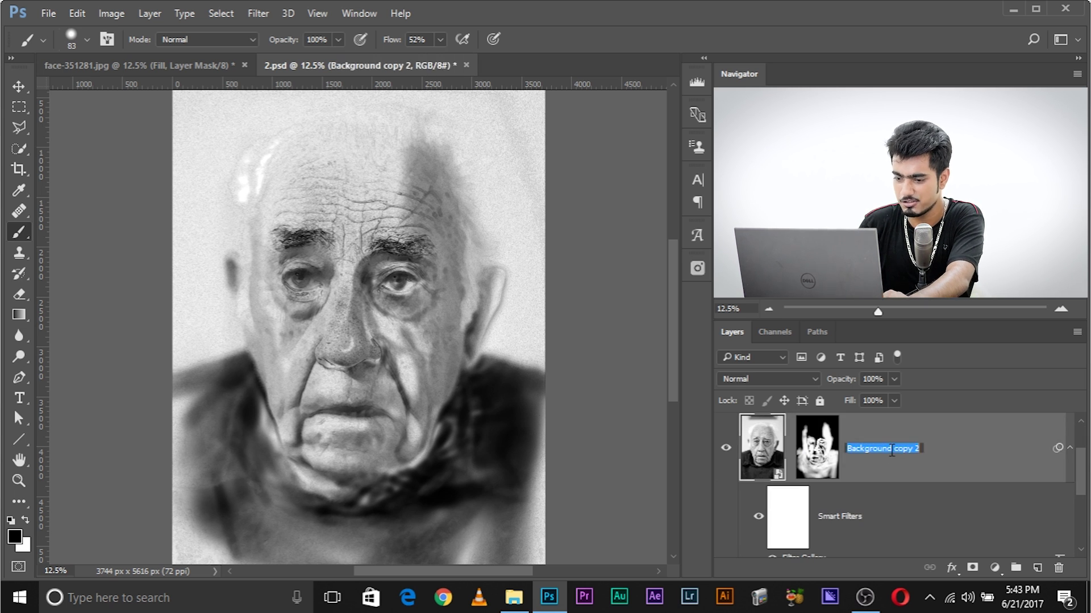
type("Fill")
key("Return")
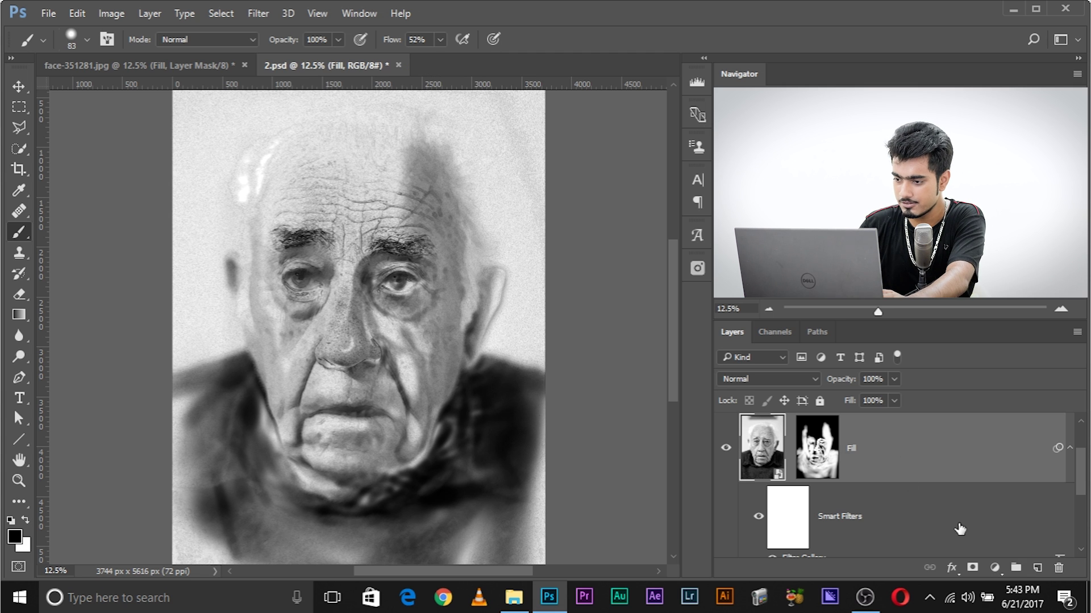
scroll(938, 528, "down", 3)
scroll(860, 511, "up", 3)
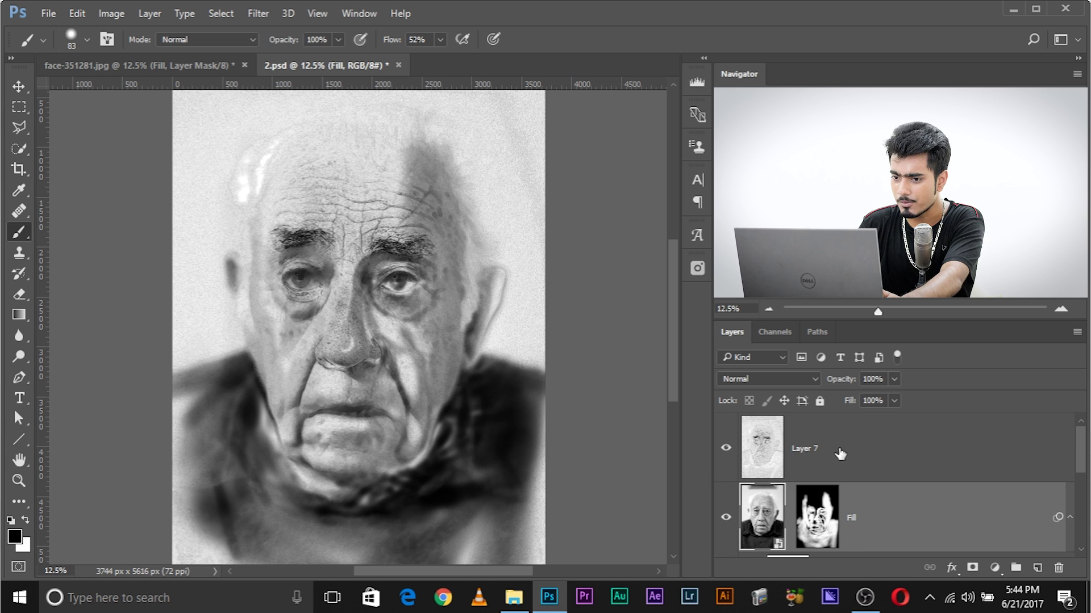
left_click(840, 451)
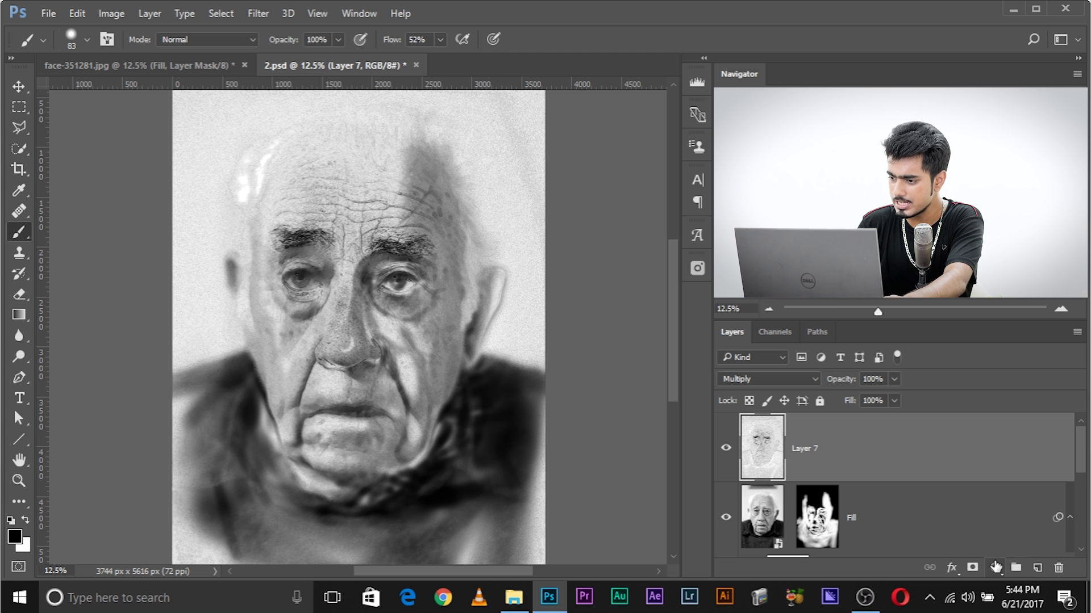
left_click(995, 566)
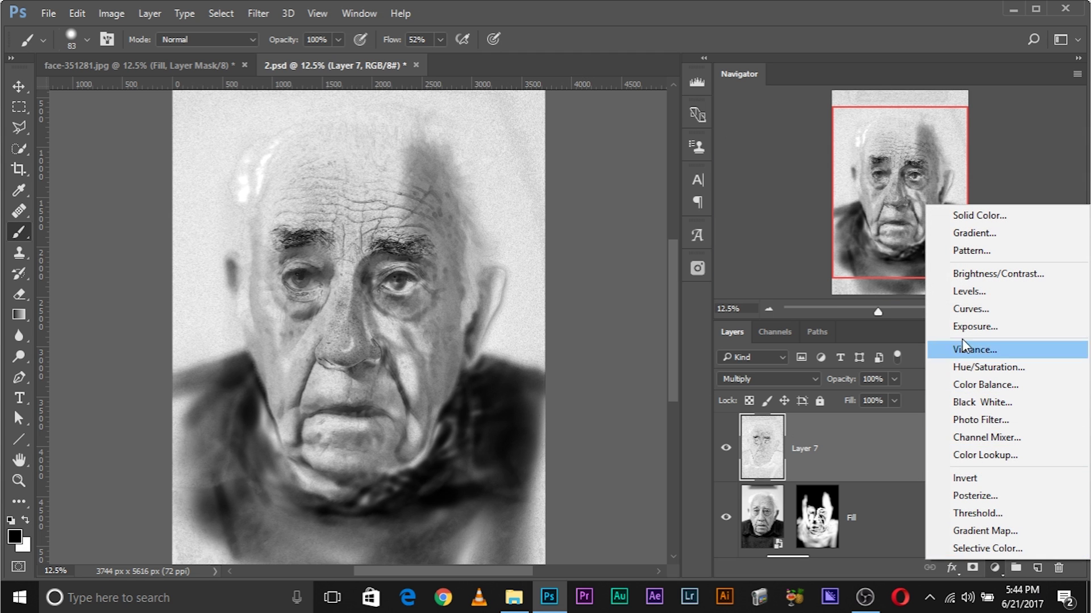
Add a Levels layer with input levels 61/1.00/230 and output levels 25–229.
left_click(978, 292)
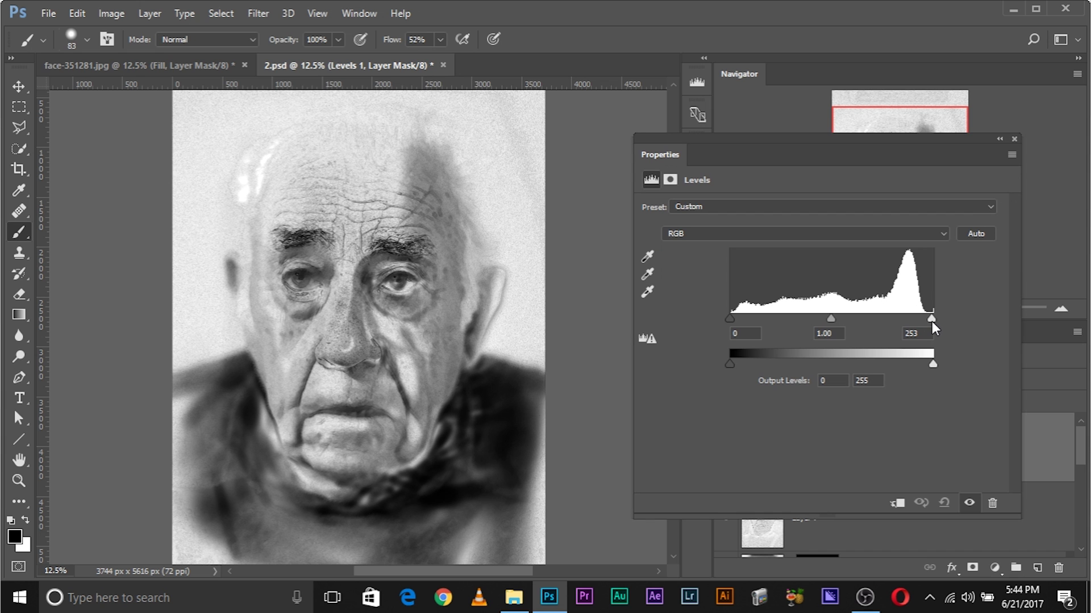
left_click_drag(931, 322, 912, 318)
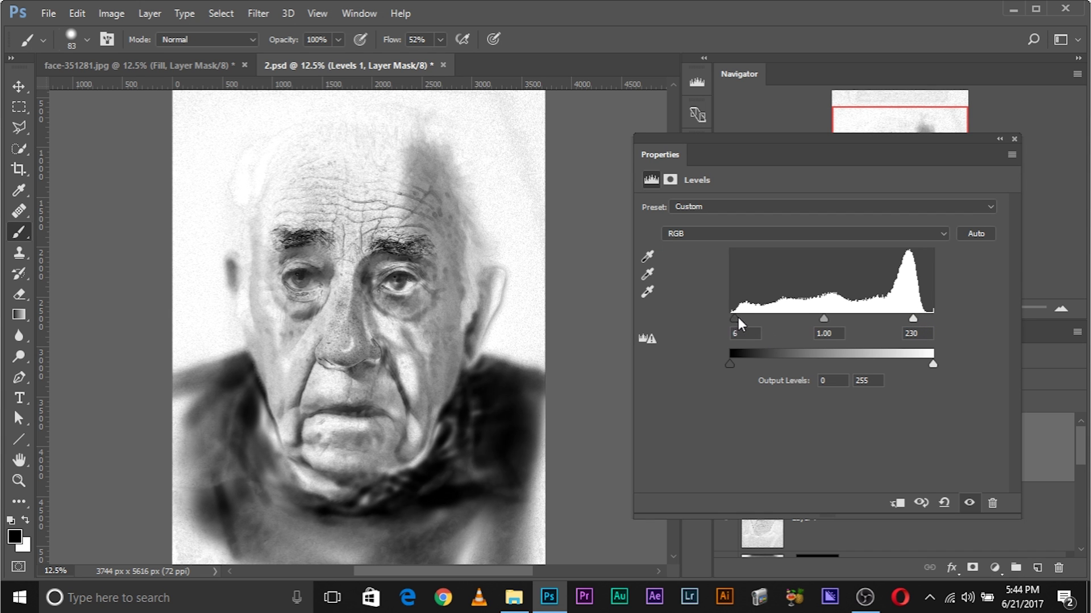
mouse_move(738, 317)
left_mouse_down()
mouse_move(796, 318)
mouse_move(776, 333)
left_mouse_up()
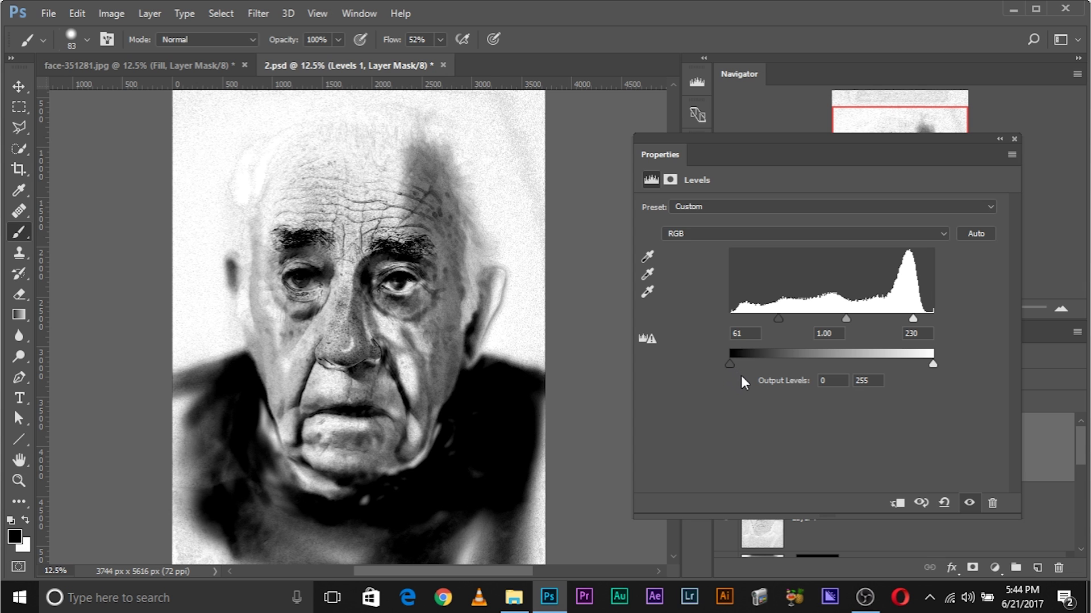
left_click_drag(731, 361, 750, 361)
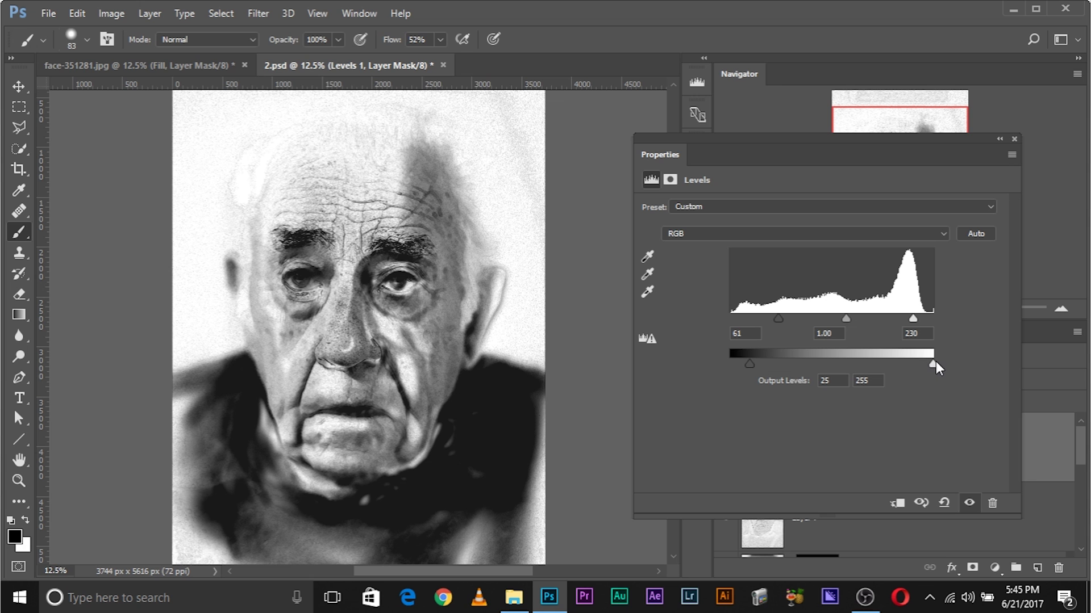
mouse_move(931, 363)
left_mouse_down()
mouse_move(904, 364)
mouse_move(918, 361)
left_mouse_up()
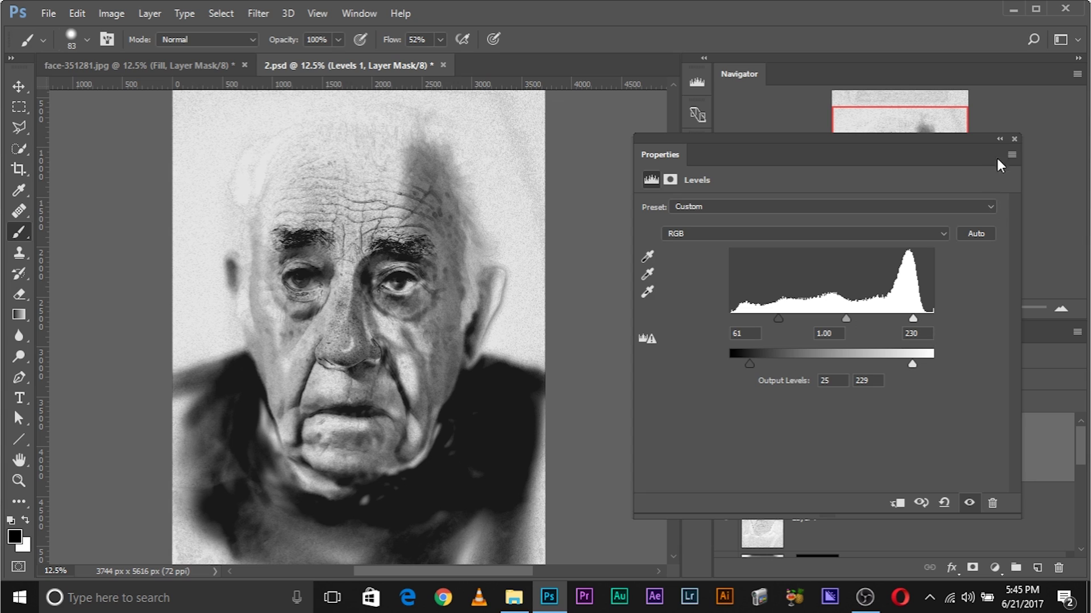
left_click(1015, 138)
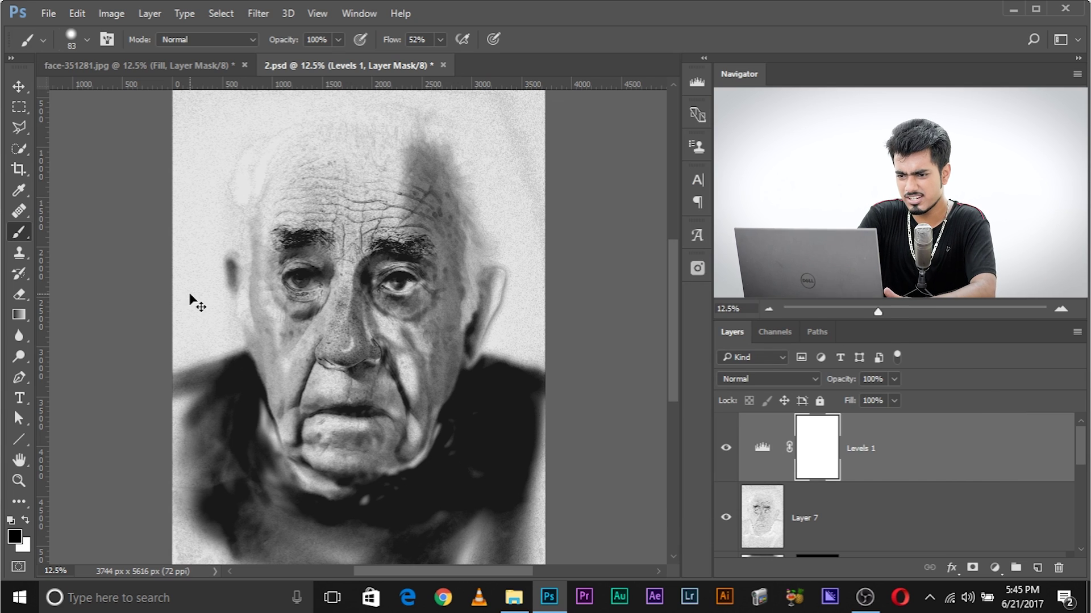
Add a white layer mask to Layer 7.
key("ctrl+plus")
key("ctrl+plus")
key("ctrl+plus")
key("ctrl+plus")
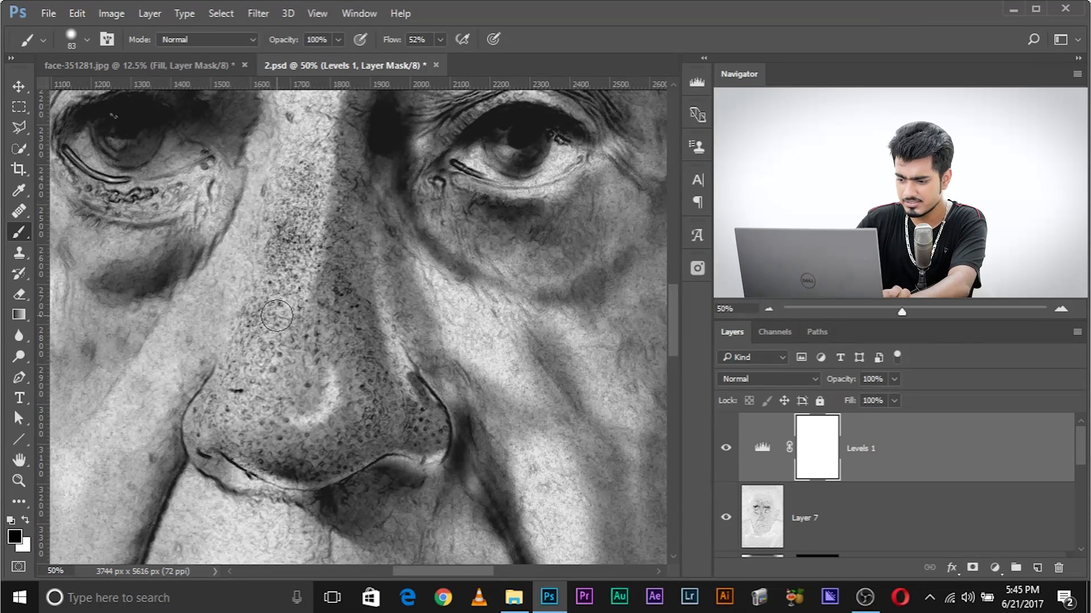
key("ctrl+minus")
key("ctrl+minus")
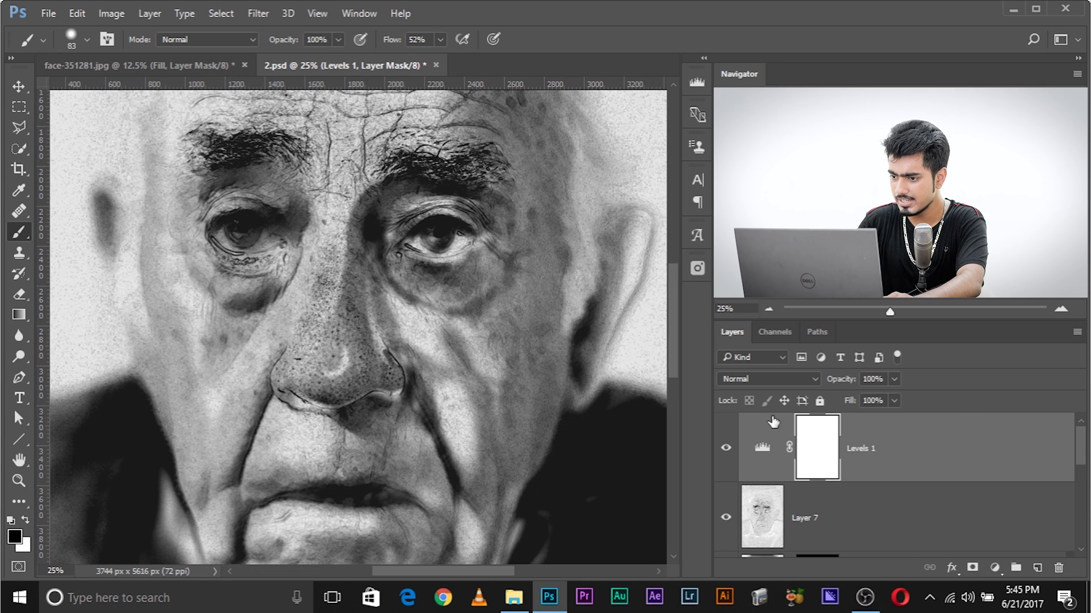
left_click(829, 518)
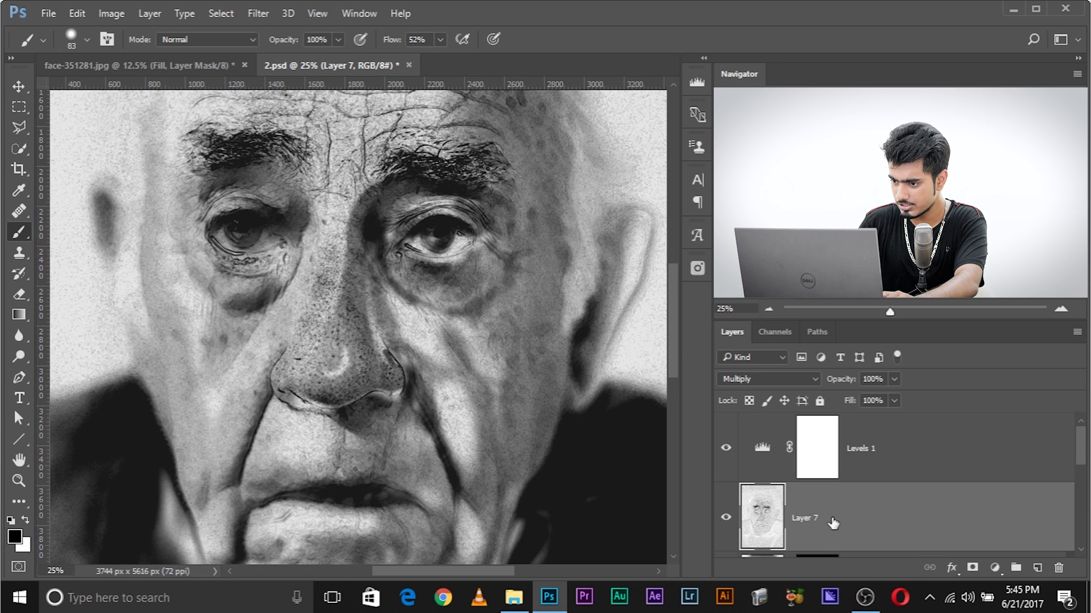
left_click(972, 567)
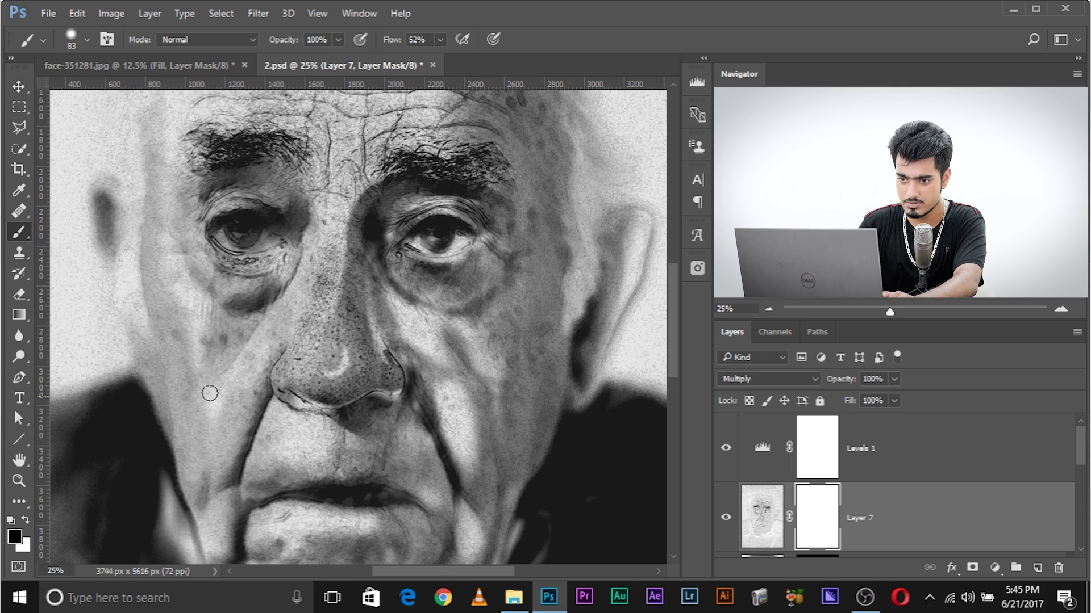
Paint black on Layer 7's mask with a 155 px soft brush along the nose bridge.
right_click(226, 394)
right_click(200, 299, "alt")
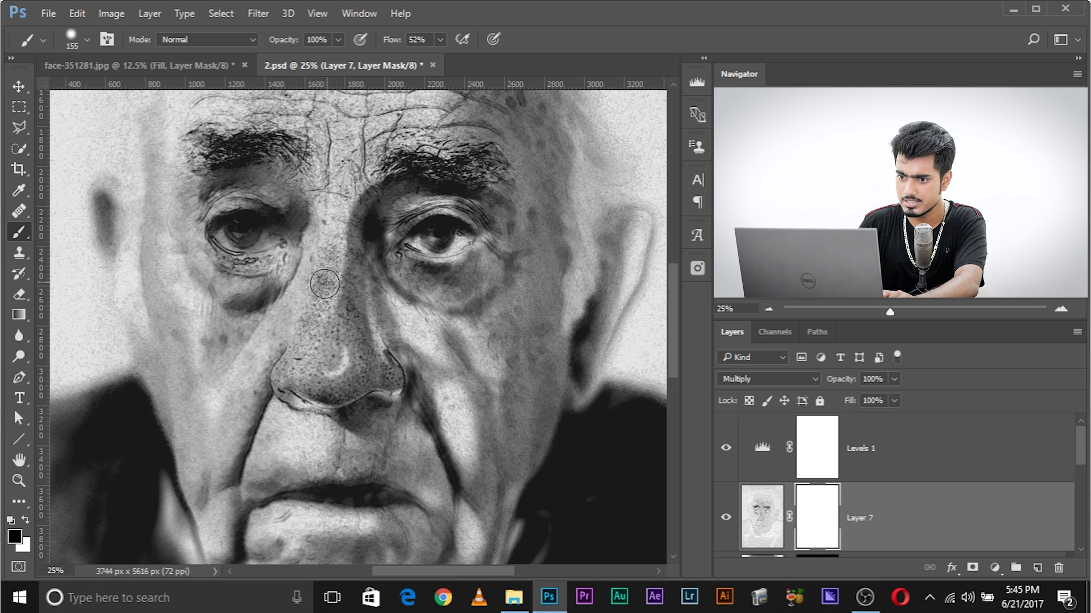
right_click(332, 324, "alt")
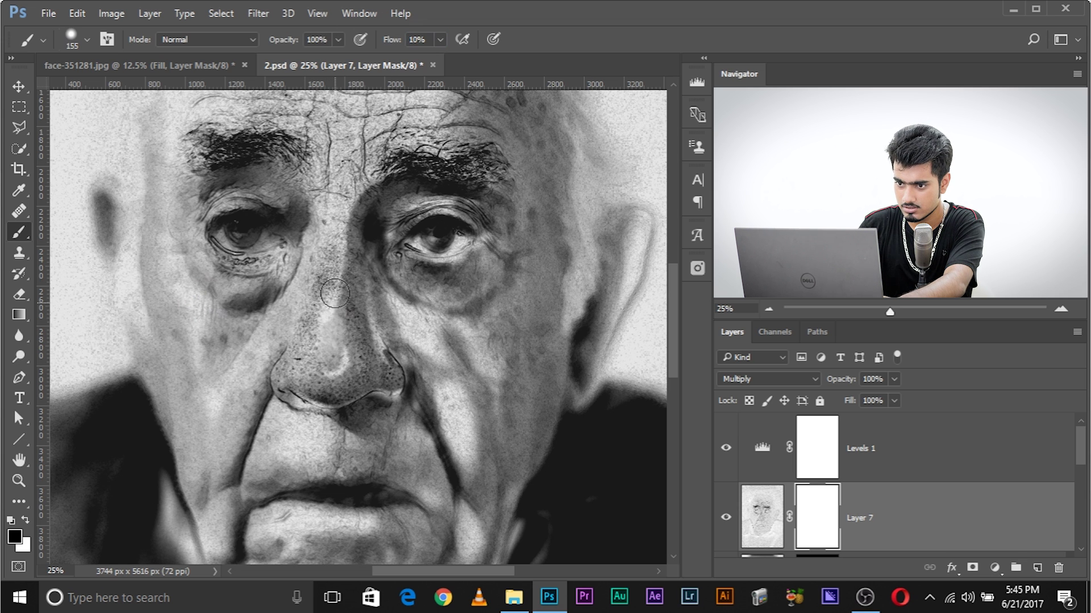
mouse_move(335, 293)
left_mouse_down()
mouse_move(334, 251)
mouse_move(314, 356)
mouse_move(322, 339)
mouse_move(328, 360)
mouse_move(318, 273)
mouse_move(321, 339)
left_mouse_up()
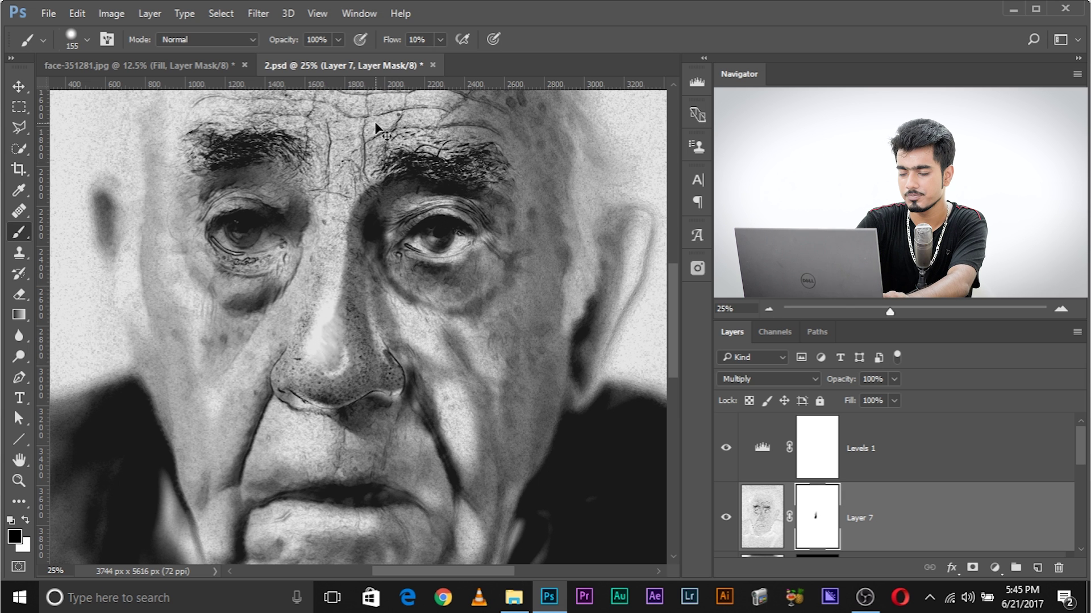
key("ctrl+minus")
key("ctrl+minus")
key("ctrl+minus")
key("ctrl+minus")
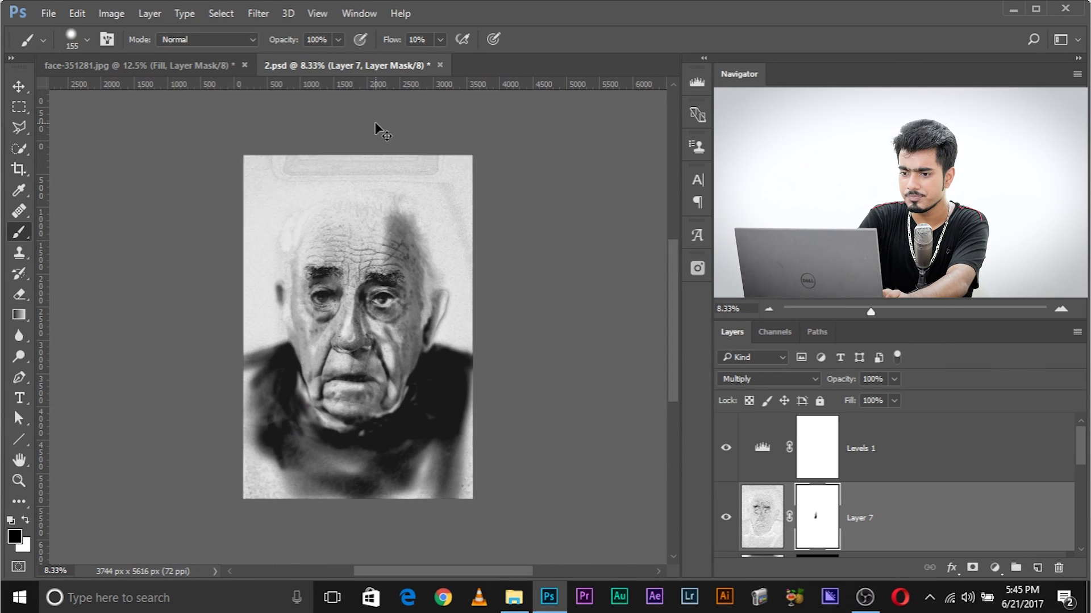
key("ctrl+plus")
key("ctrl+plus")
key("ctrl+minus")
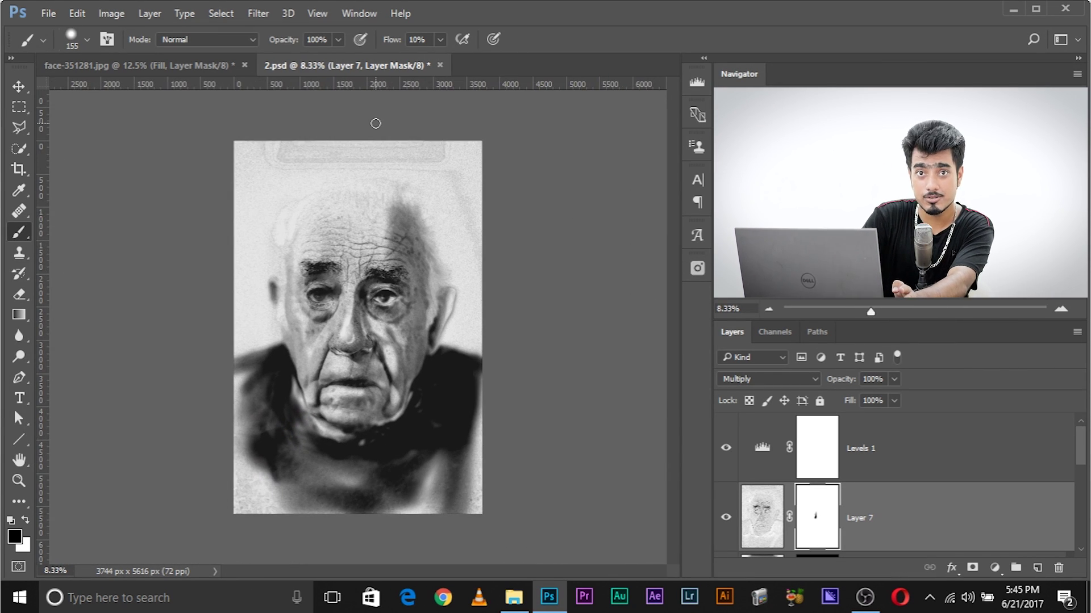
Add empty Layer 8 above Levels 1 and insert a crumpled paper photo from a Pexels 'paper' search.
left_click(946, 446)
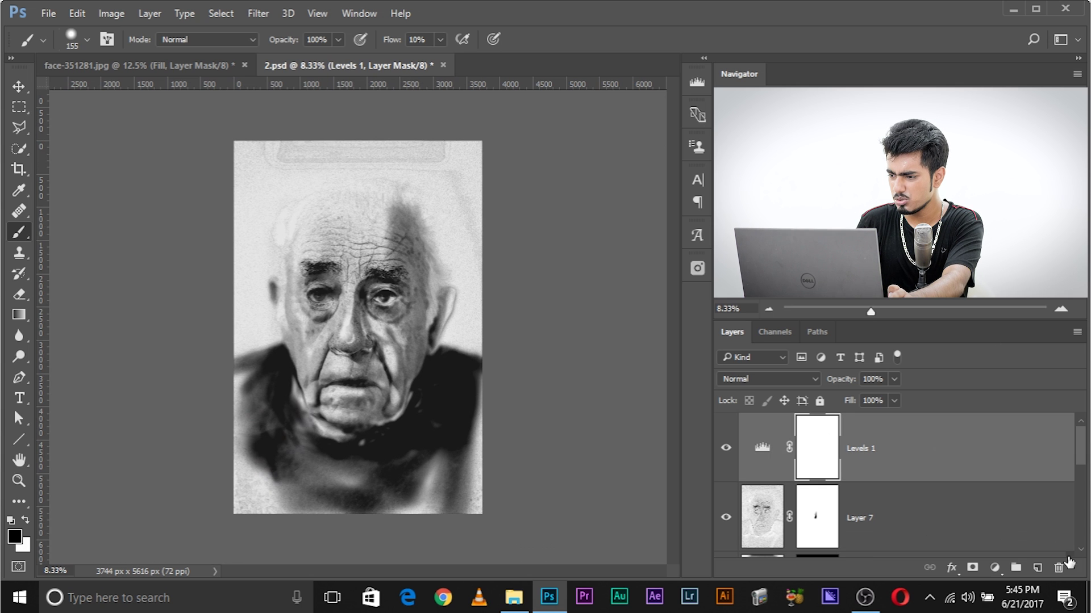
left_click(1037, 568)
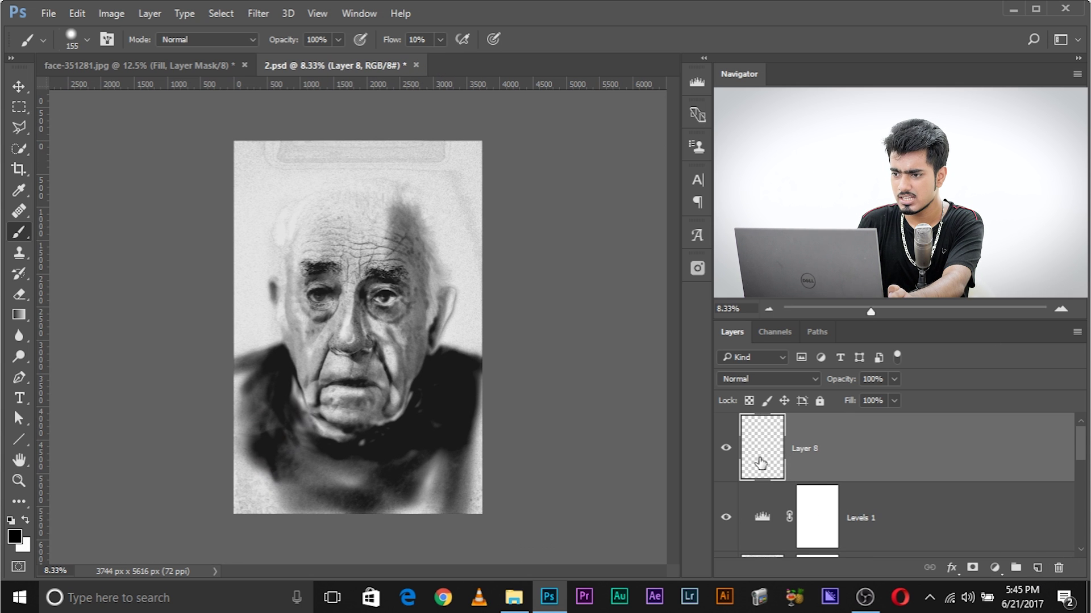
left_click(697, 273)
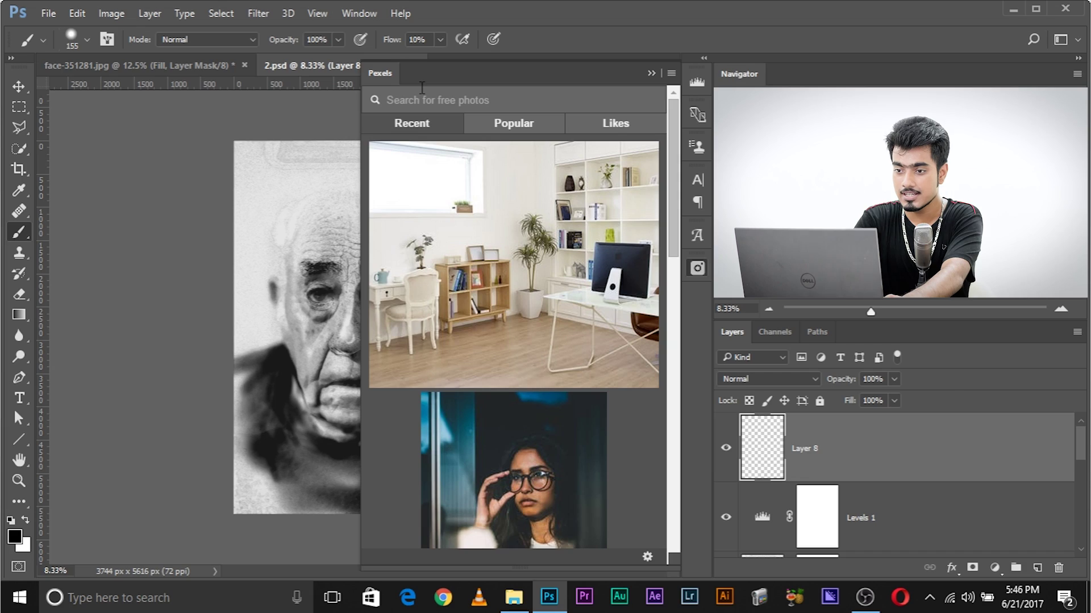
type("paper")
key("Return")
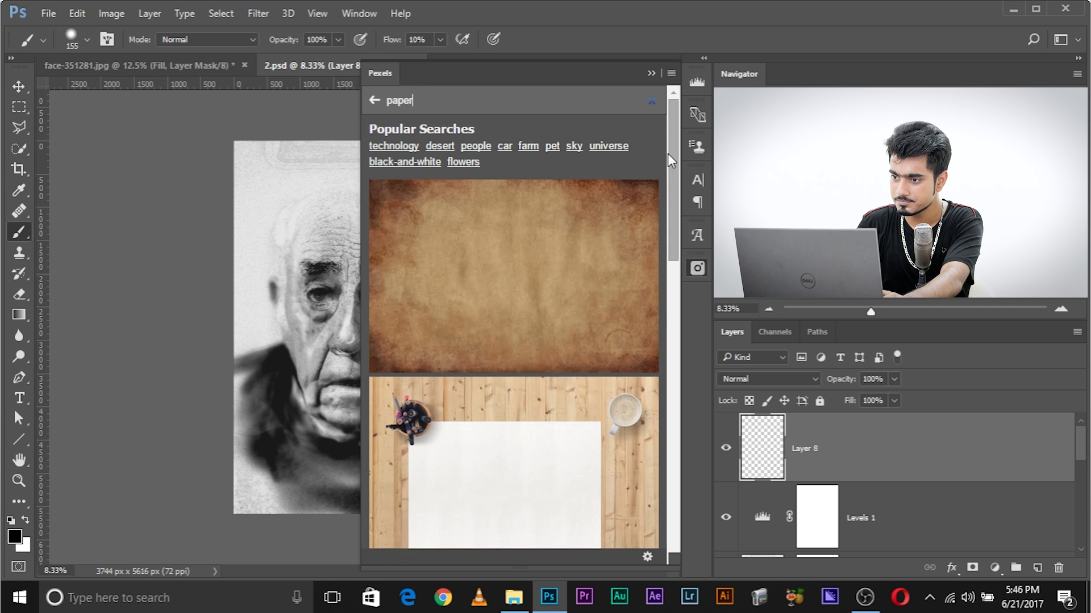
left_click_drag(667, 153, 670, 282)
mouse_move(558, 320)
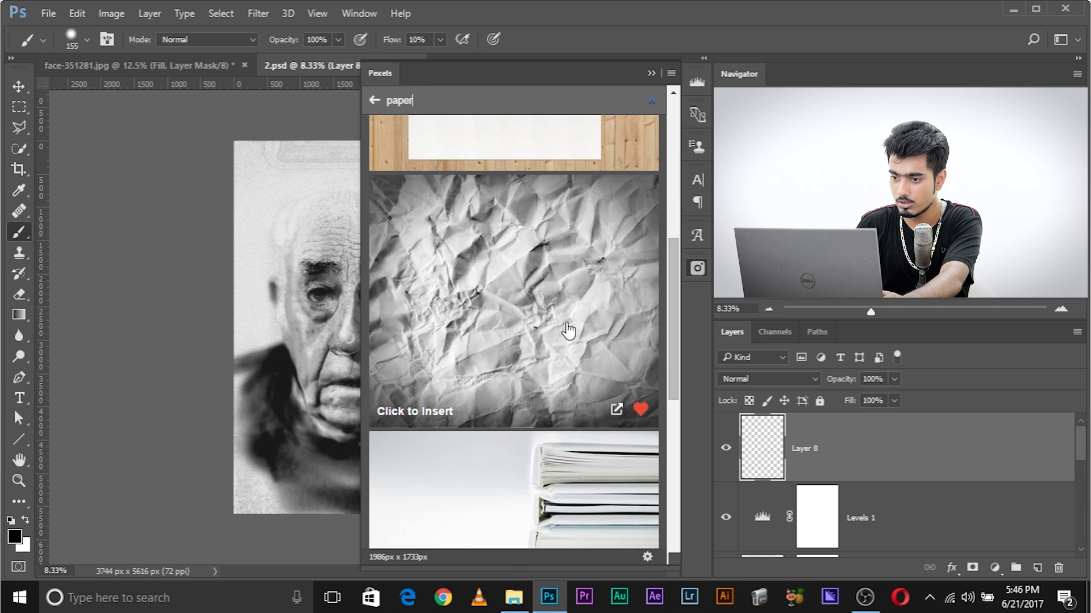
left_click(560, 311)
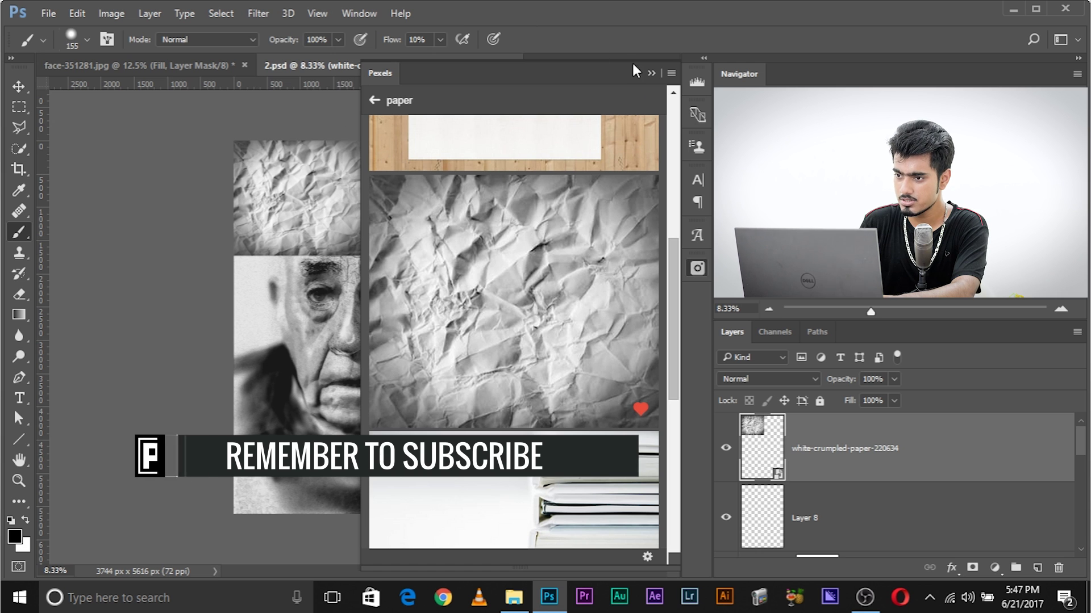
Rotate the crumpled paper 90° and scale it to cover the whole canvas.
left_click(652, 73)
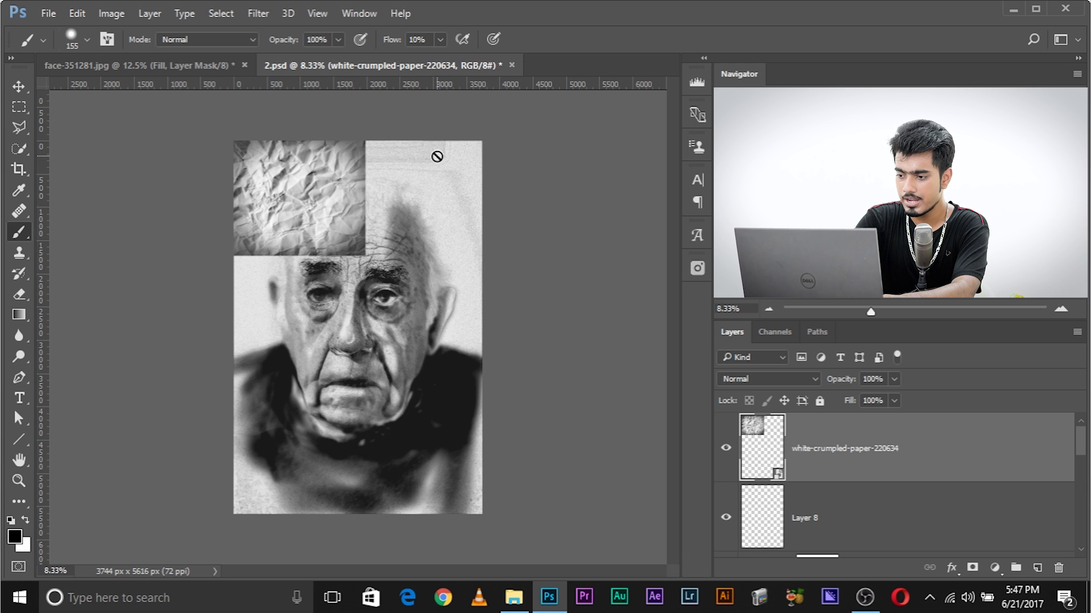
key("ctrl+t")
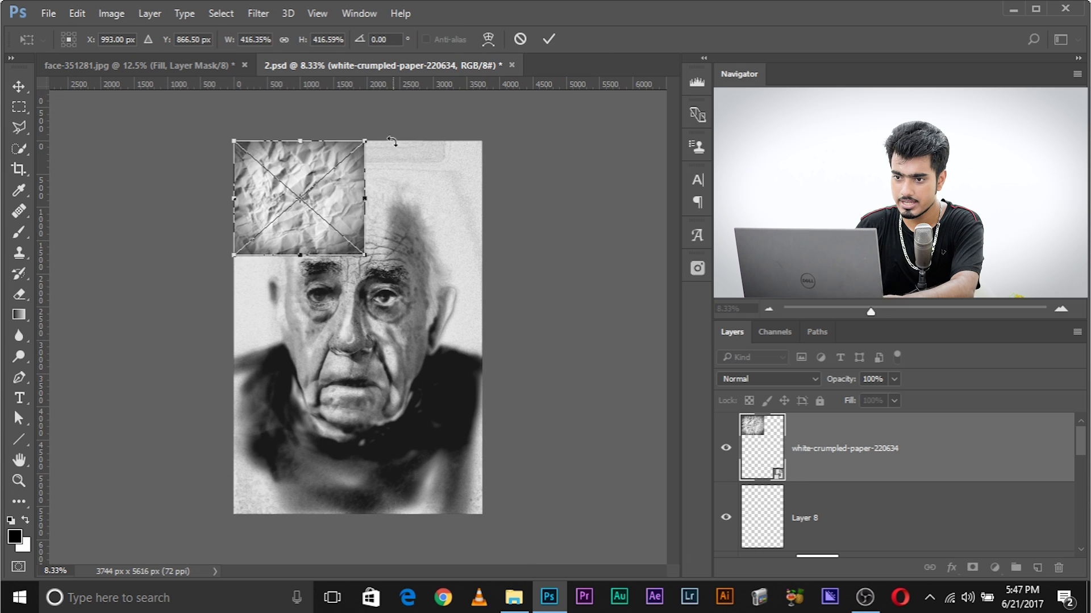
left_click_drag(390, 139, 347, 286)
mouse_move(295, 191)
left_mouse_down()
mouse_move(288, 182)
mouse_move(297, 183)
left_mouse_up()
left_click_drag(351, 267, 530, 521)
left_click_drag(504, 344, 459, 344)
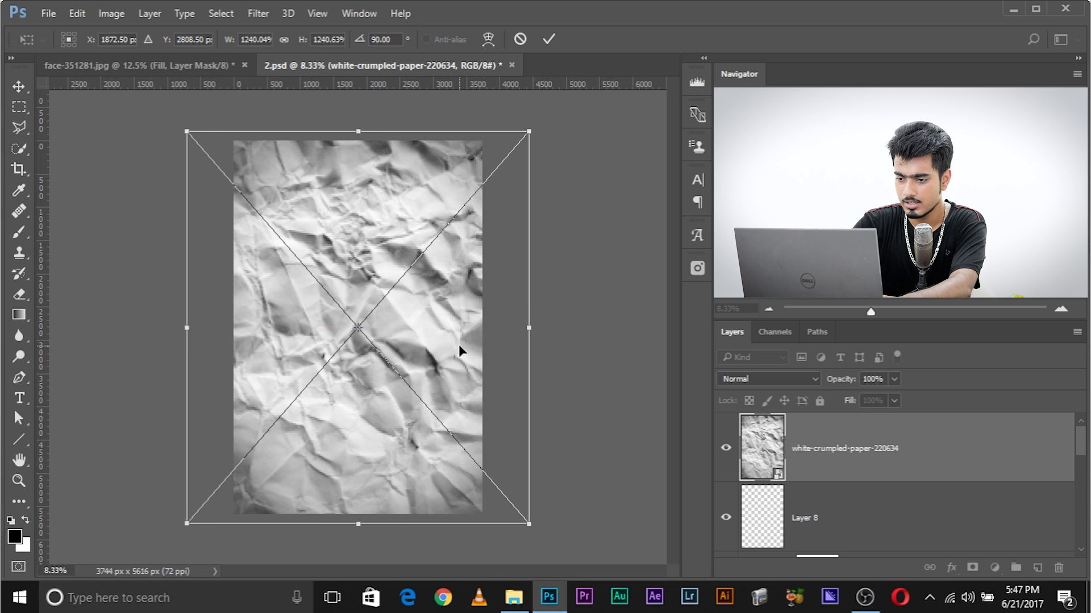
key("b")
key("Return")
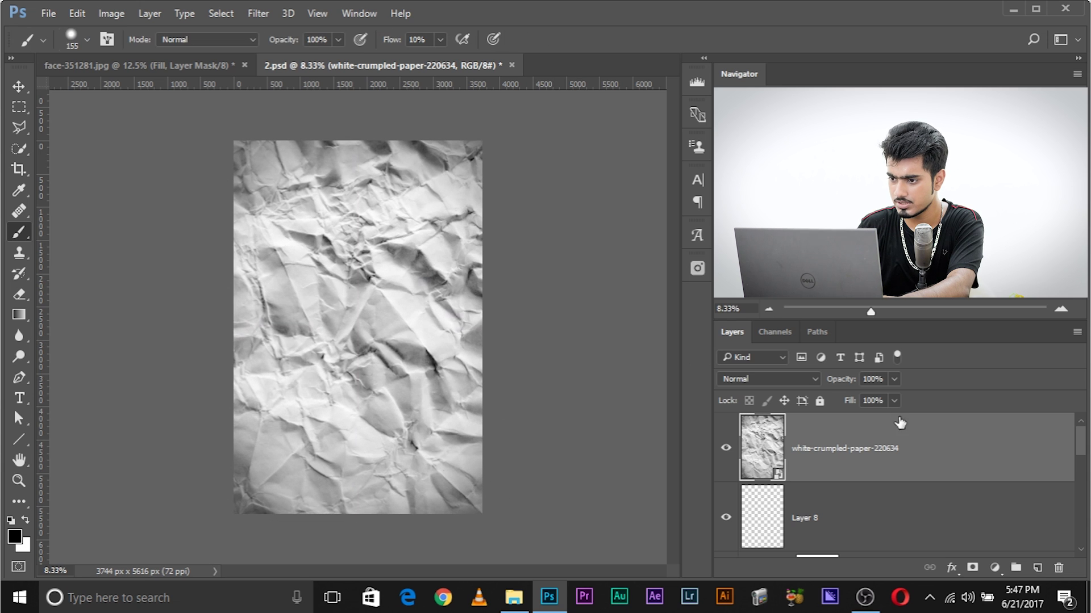
Set the paper layer's blend mode to Multiply.
left_click(796, 379)
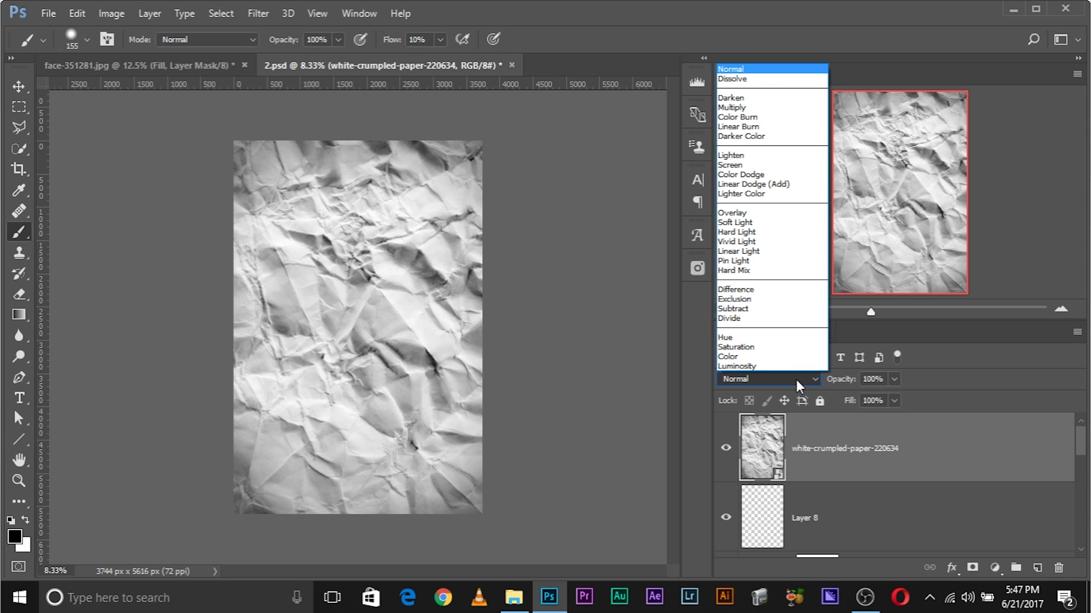
left_click(733, 107)
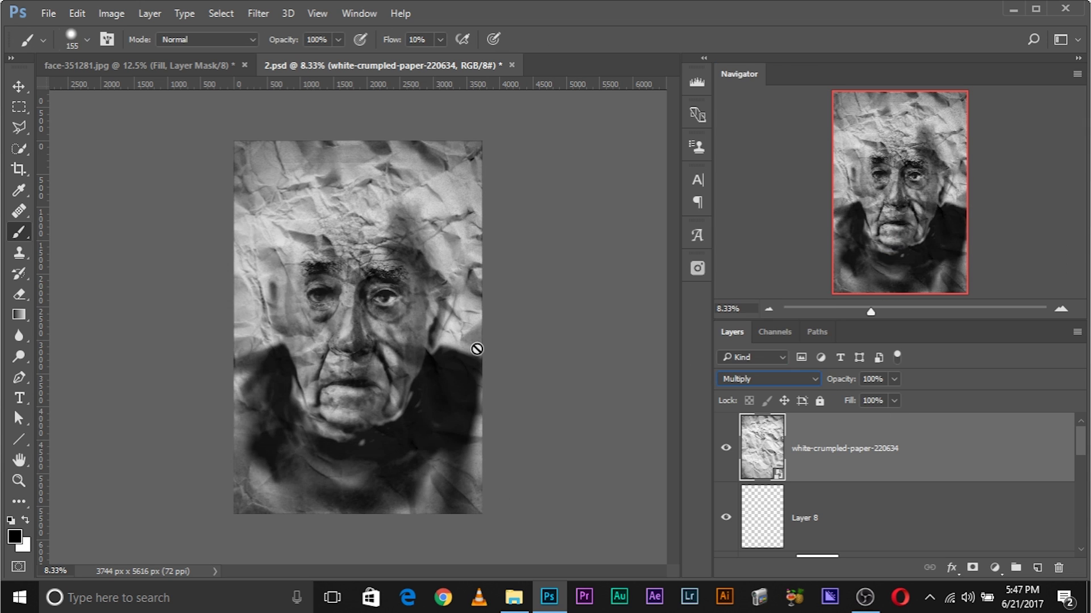
key("ctrl+plus")
key("ctrl+minus")
Split the paper layer's This Layer white Blend If slider to 181/255 so its lightest tones drop out.
double_click(1044, 468)
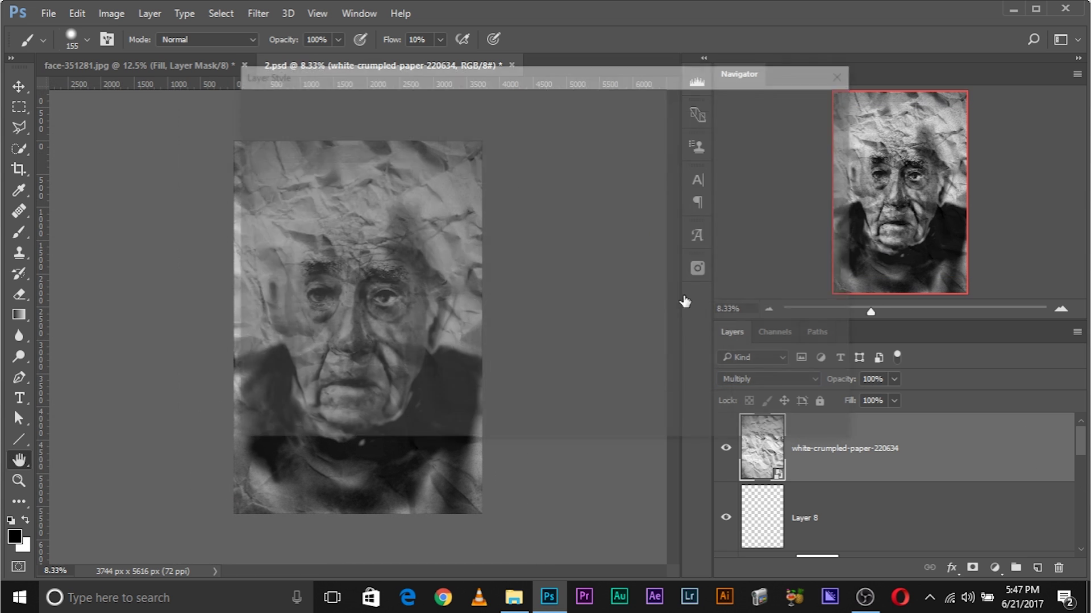
left_click_drag(495, 68, 733, 107)
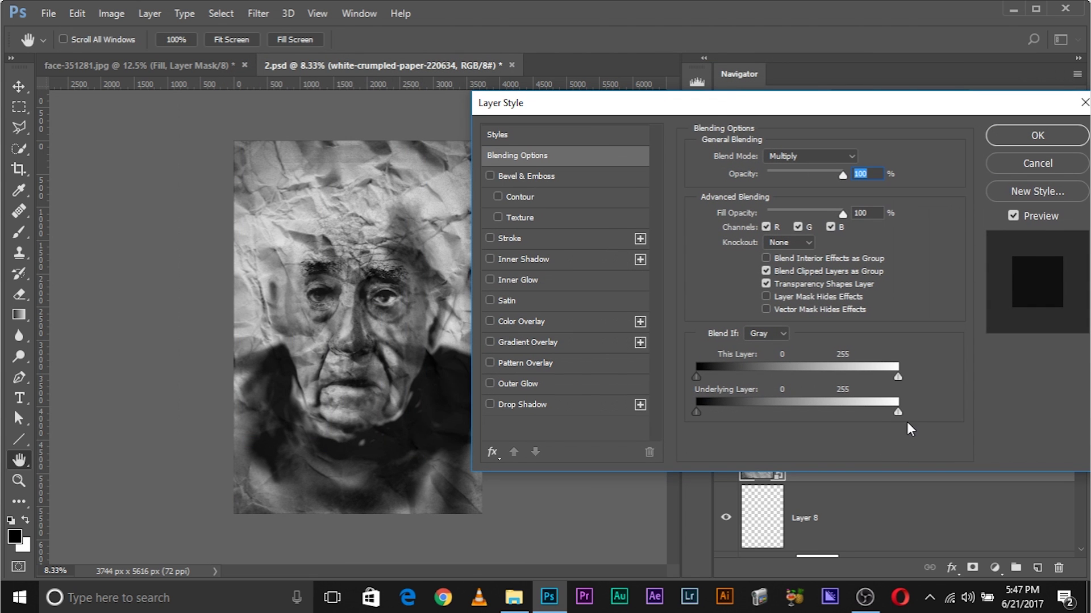
mouse_move(898, 411)
left_mouse_down()
mouse_move(851, 407)
mouse_move(878, 405)
left_mouse_up()
left_click_drag(898, 377, 920, 369)
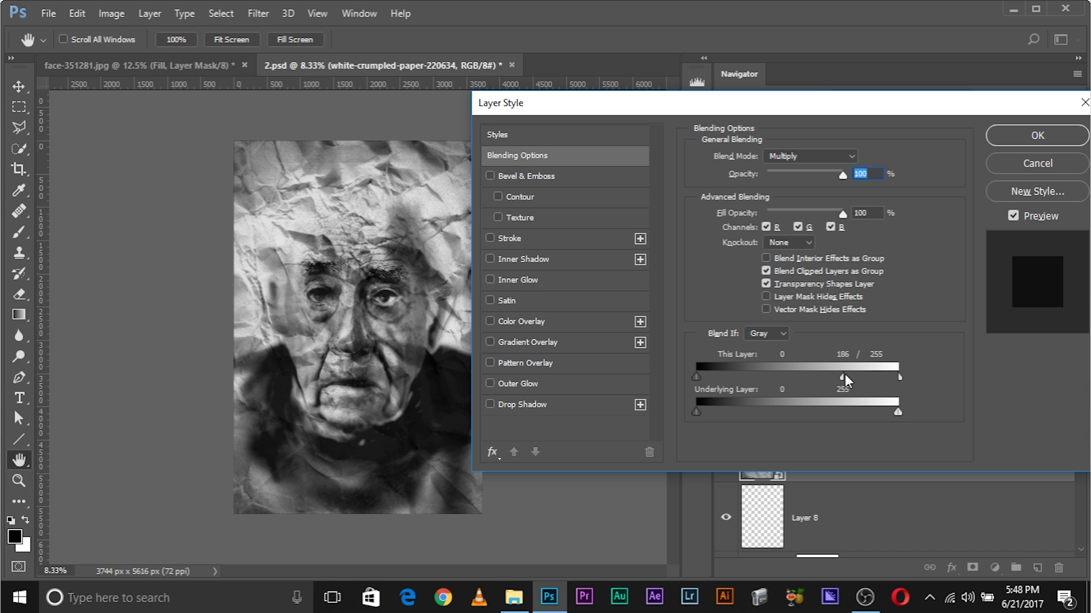
mouse_move(844, 376)
left_mouse_down()
mouse_move(807, 373)
mouse_move(838, 370)
left_mouse_up()
left_click(1028, 140)
Duplicate the white-crumpled-paper-220634 layer with Ctrl+J and blend the copy in Screen mode.
key("b")
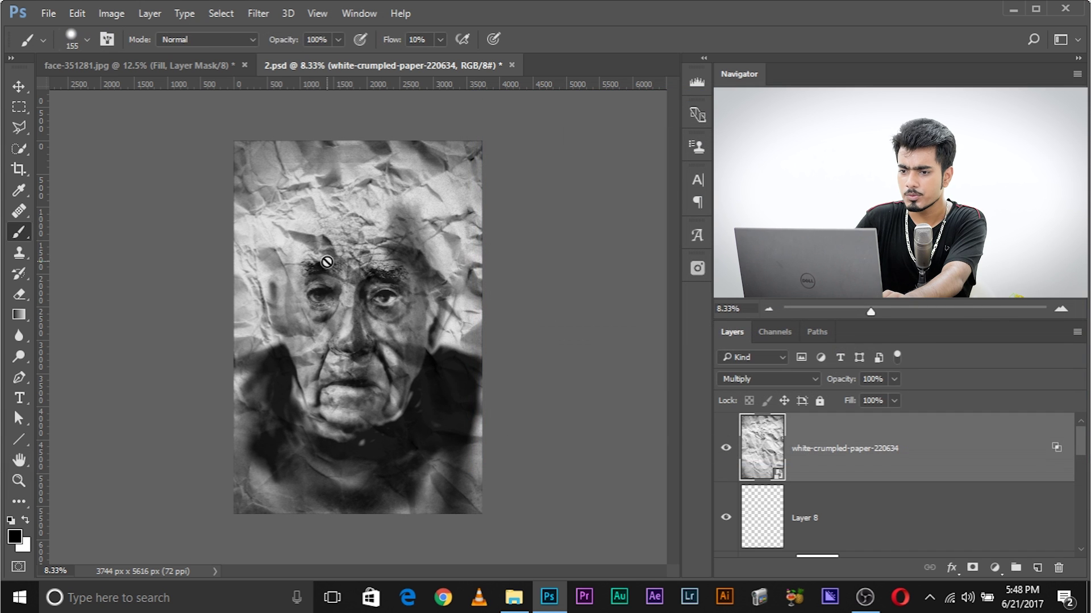
key("ctrl+plus")
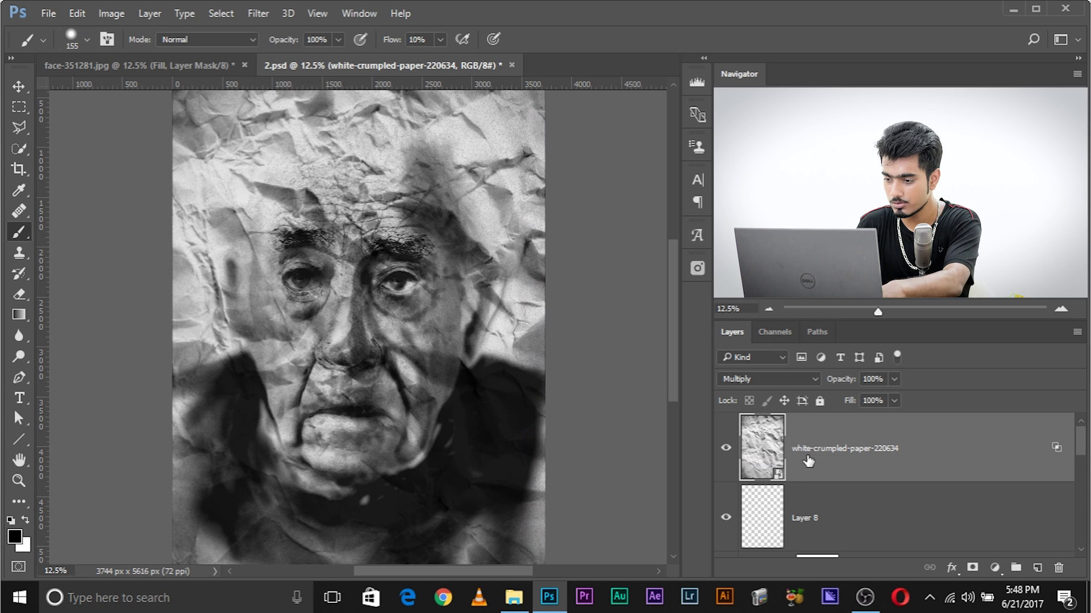
key("ctrl+j")
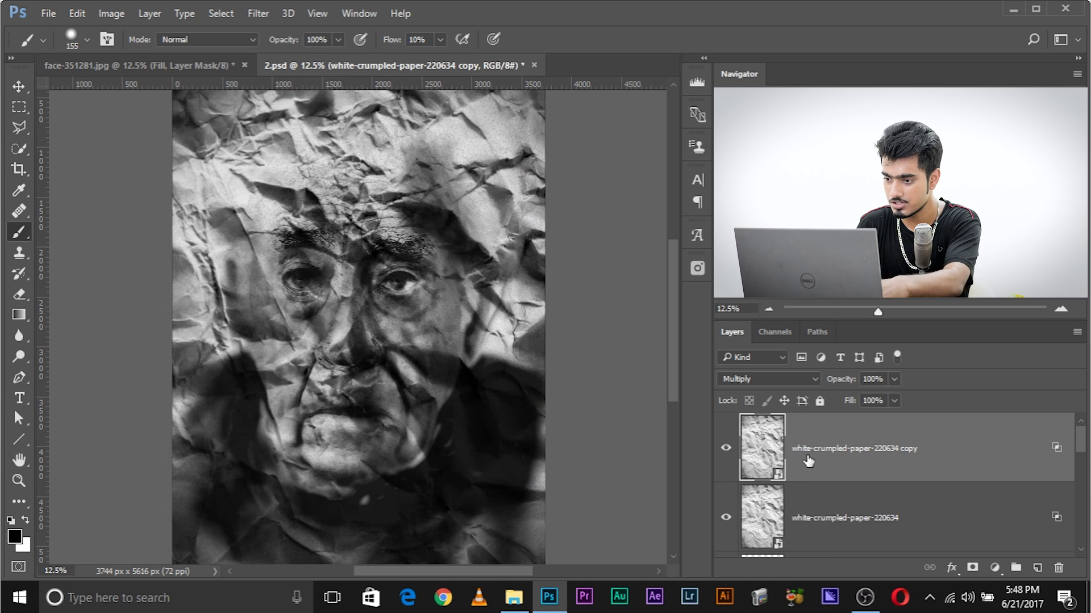
left_click(789, 375)
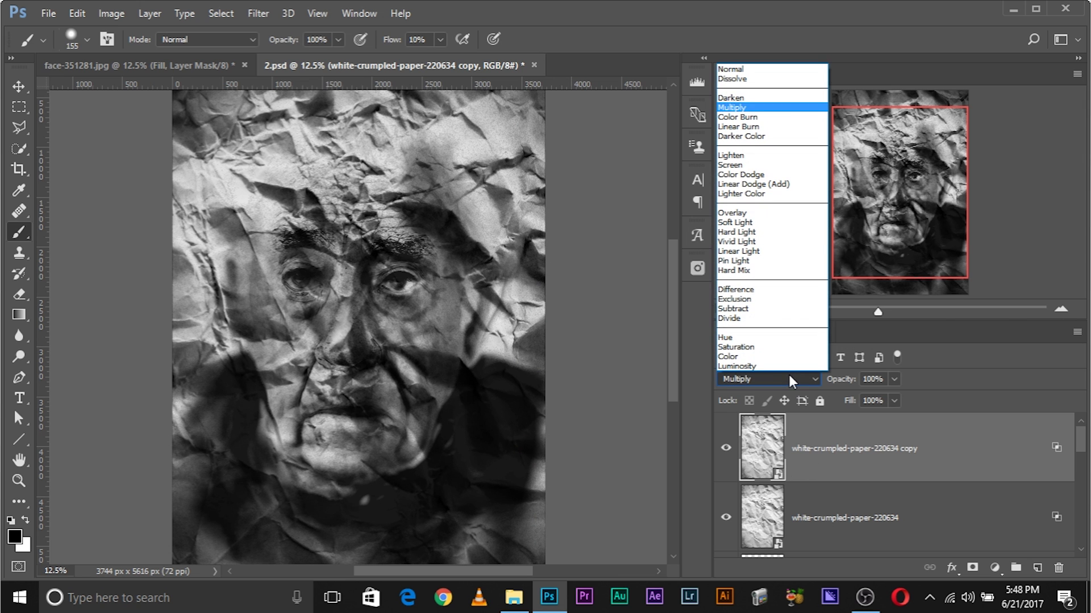
left_click(756, 165)
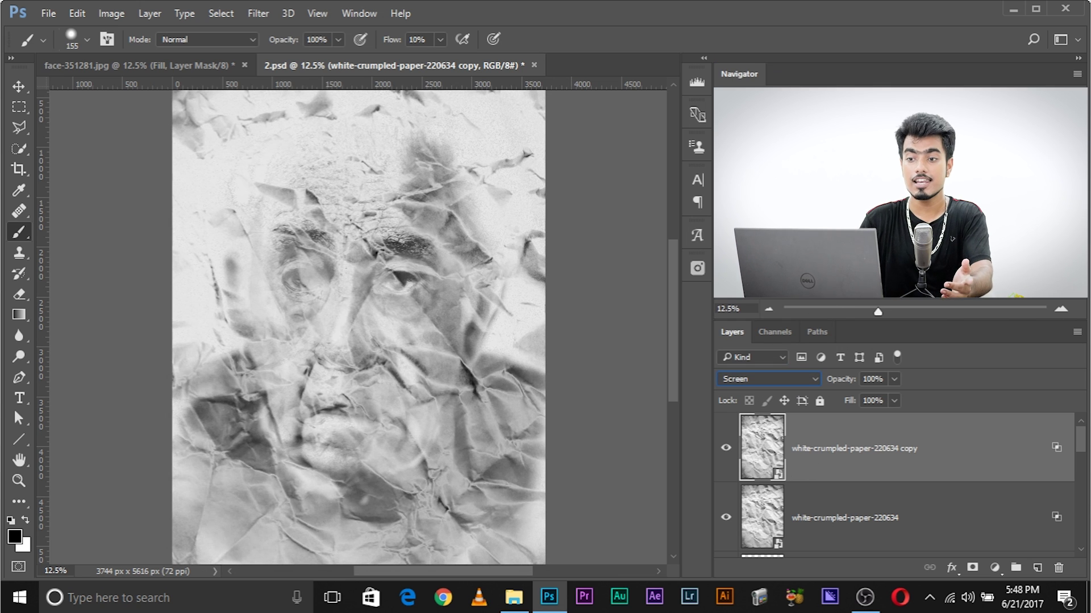
Split the Screen copy's This Layer black Blend If slider to 210/255 so the face shows through.
double_click(1058, 450)
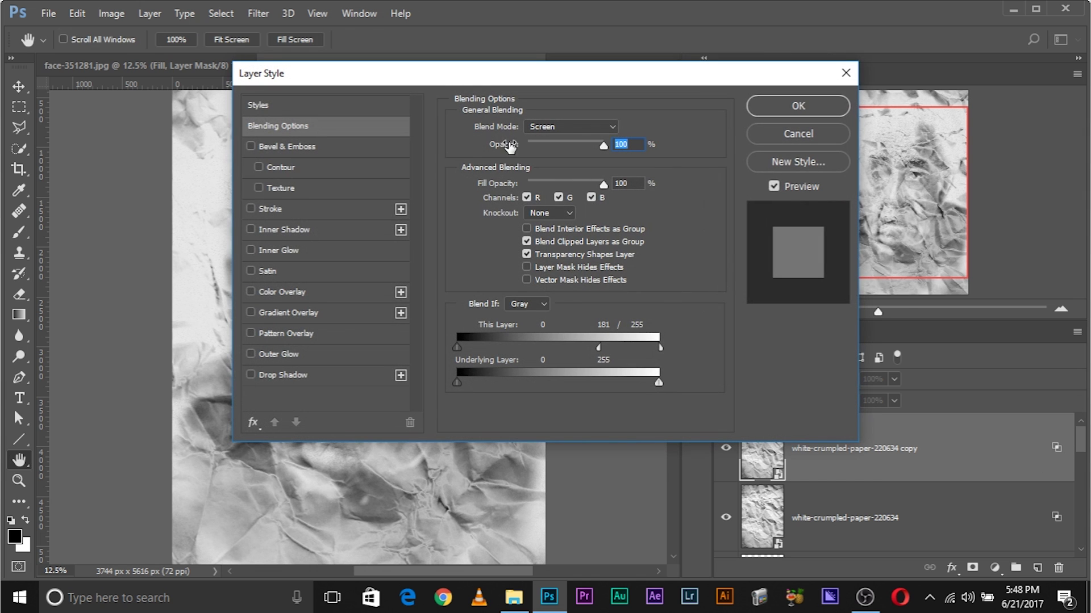
left_click_drag(427, 73, 634, 77)
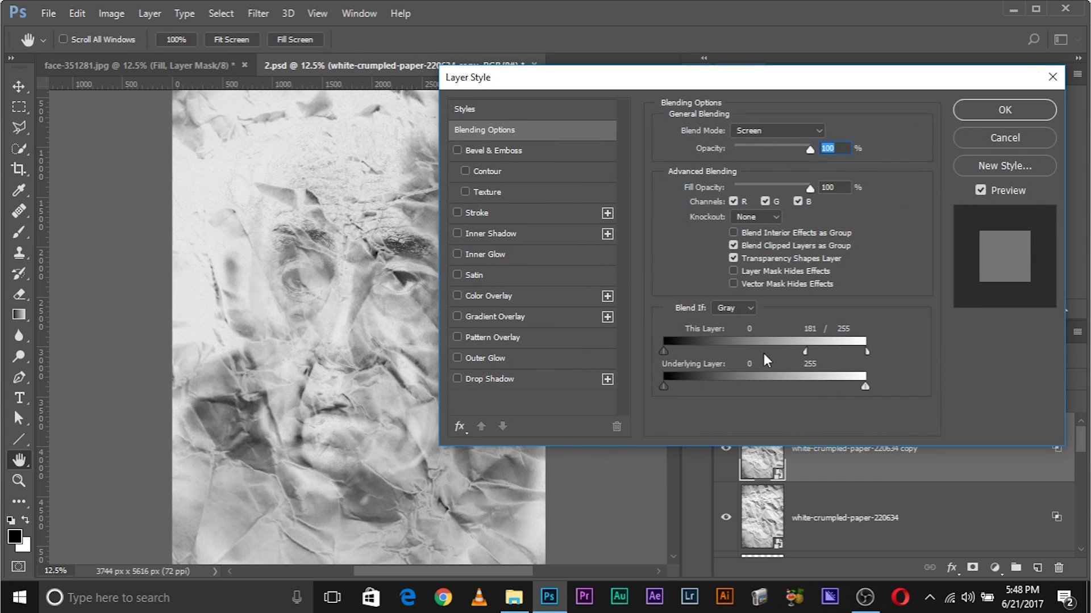
left_click_drag(805, 351, 867, 360)
left_click_drag(704, 83, 729, 97)
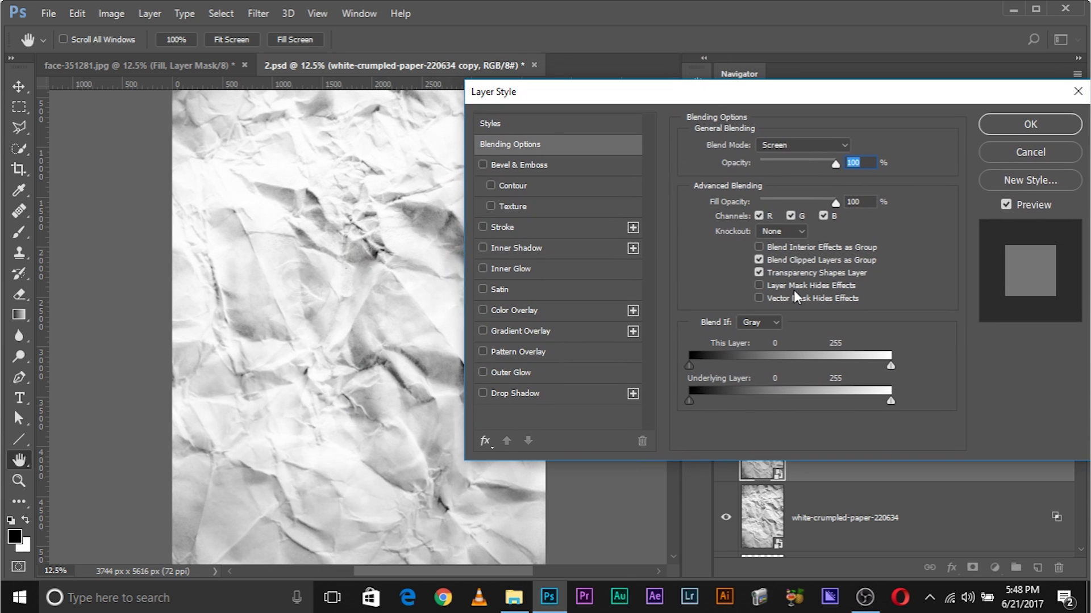
left_click_drag(691, 365, 892, 366)
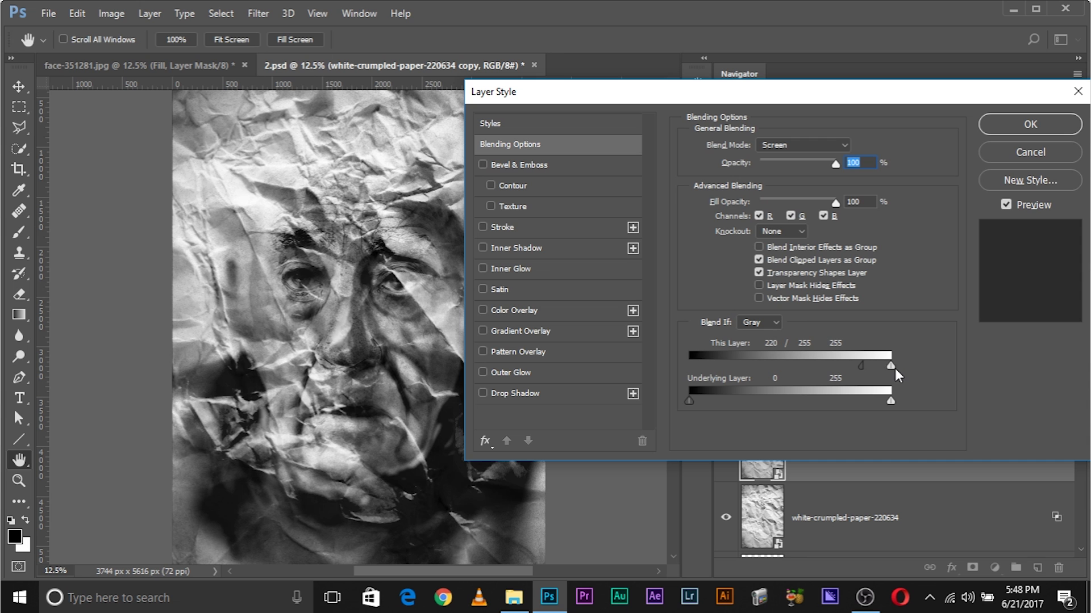
left_click_drag(872, 367, 855, 367)
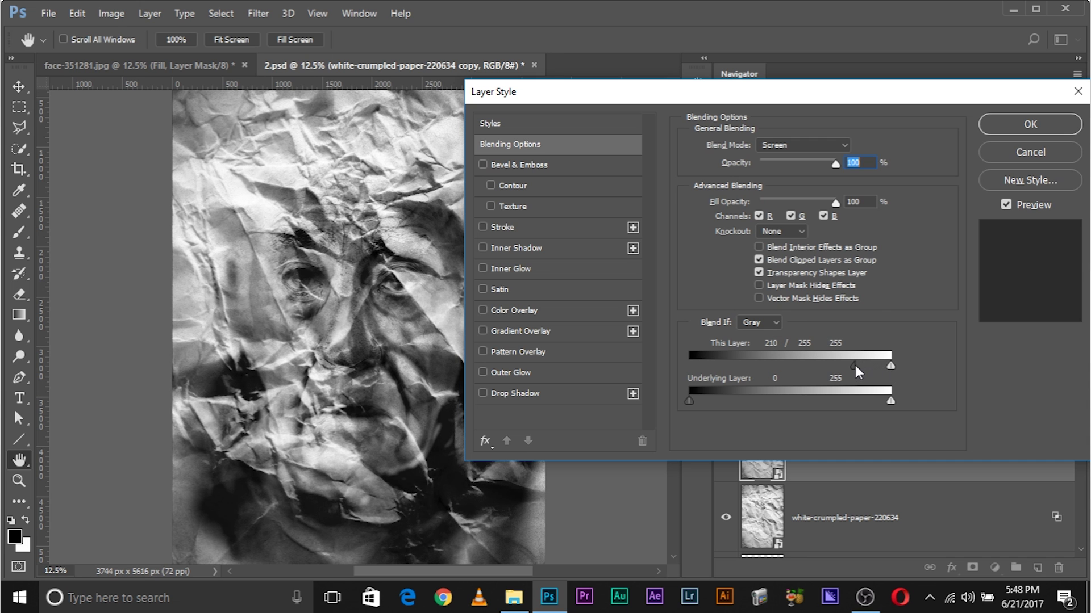
left_click(1000, 124)
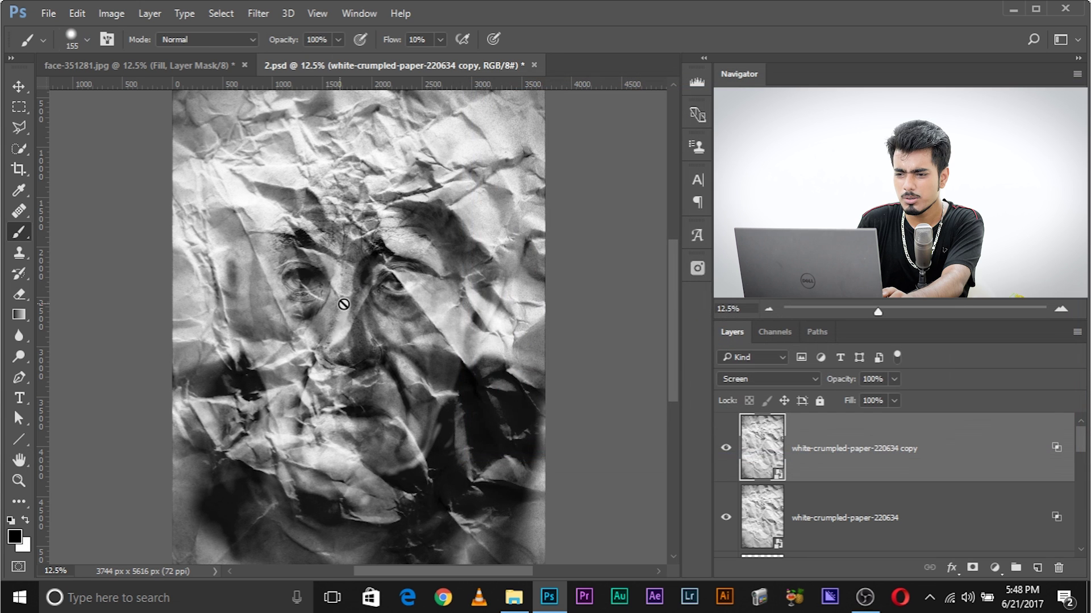
Set the crumpled-paper copy to Overlay and group it with the lower paper layer into Group 1.
left_click(766, 378)
left_click(747, 214)
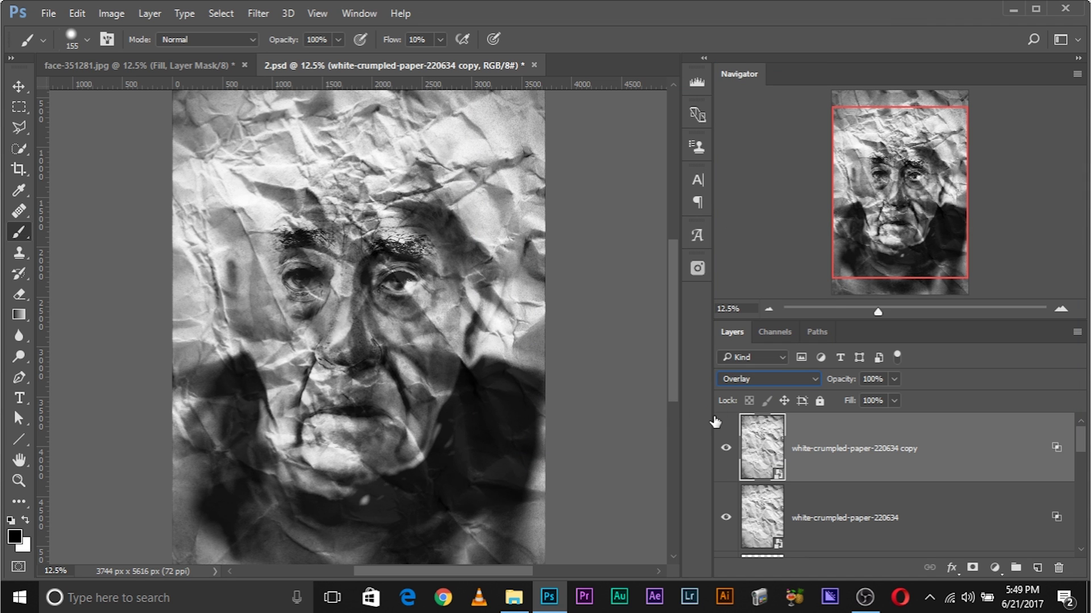
key("ctrl+minus")
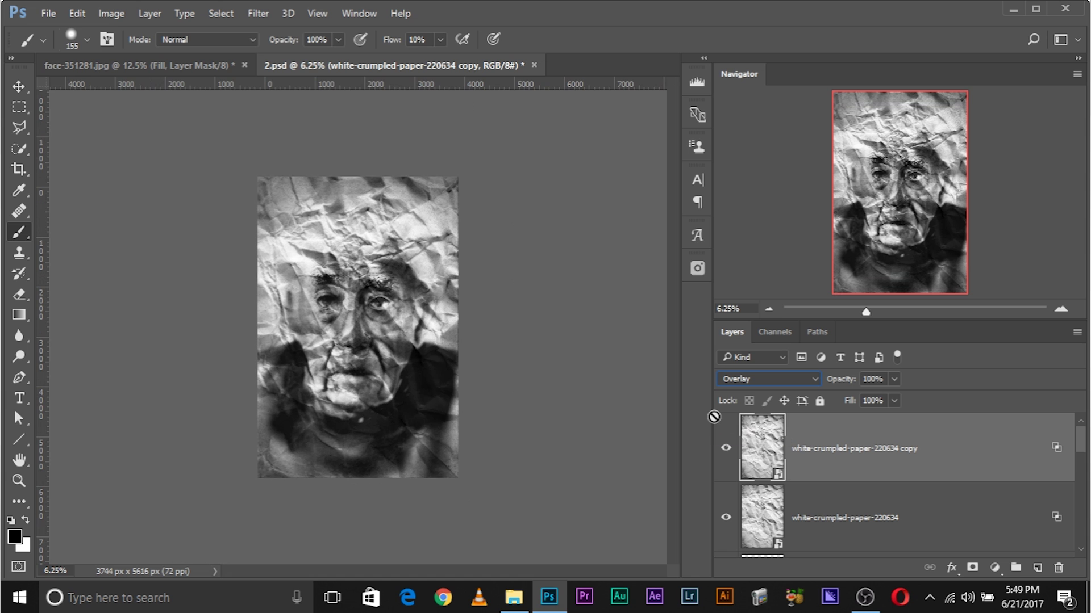
key("ctrl+plus")
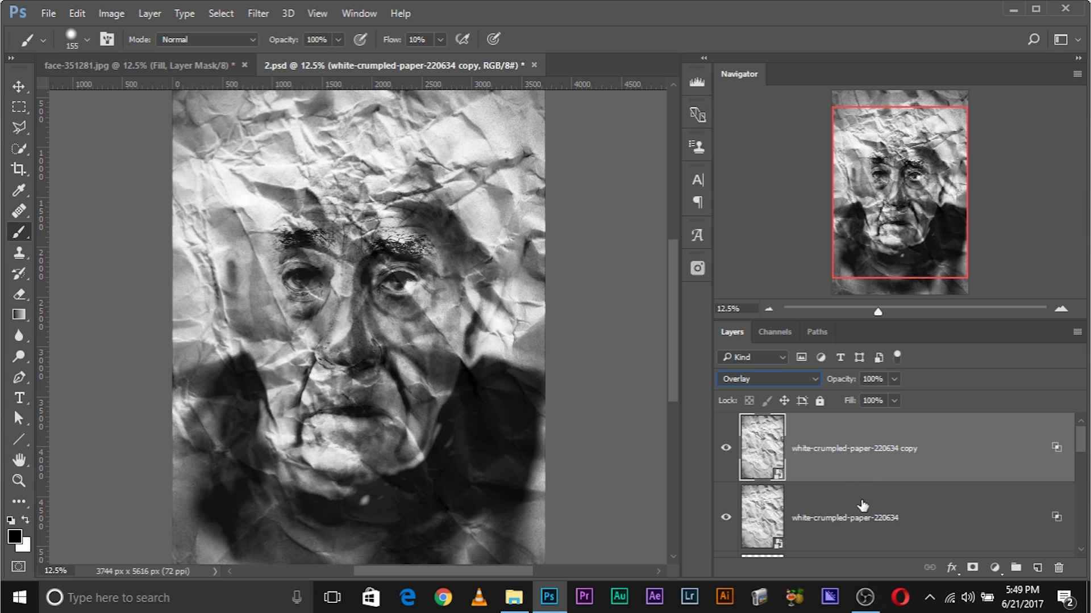
left_click(870, 514, "shift")
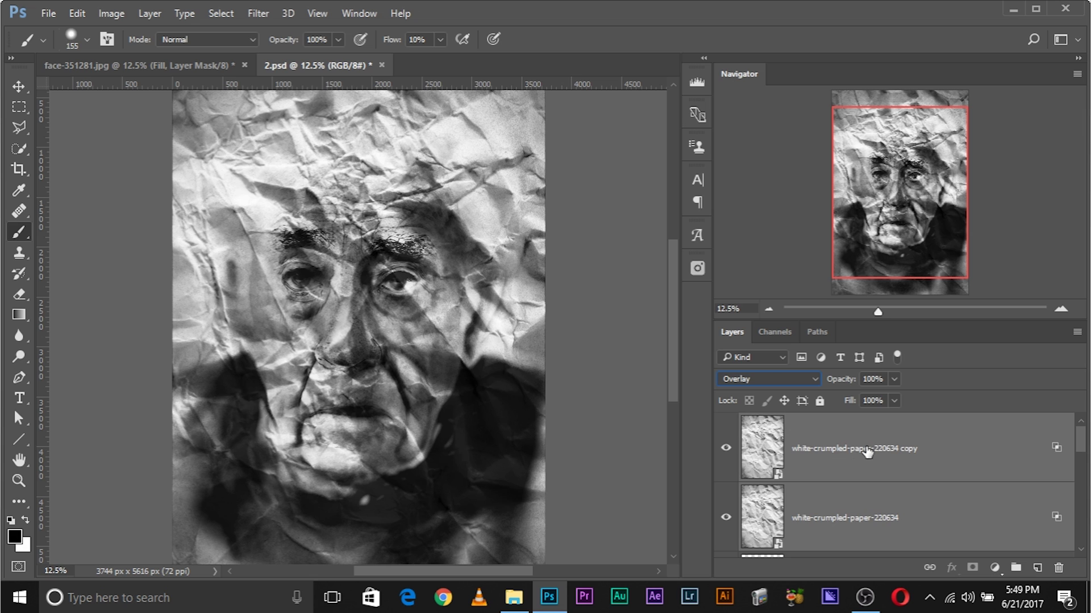
key("ctrl+g")
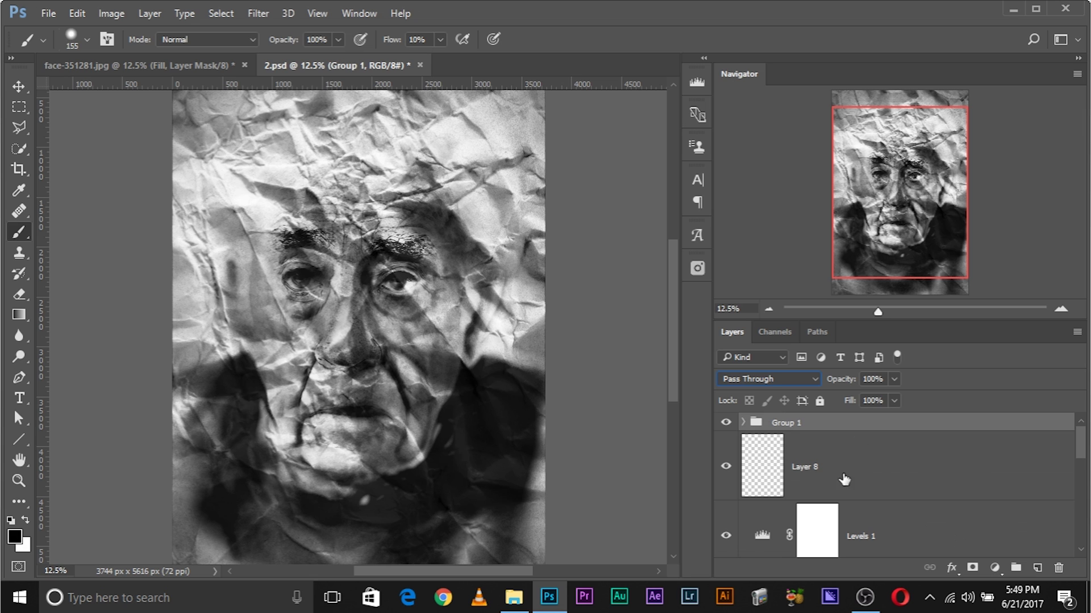
Add a layer mask to Group 1 and hide the paper over the eyes, nose and mouth with a 1739 px brush.
left_click(973, 568)
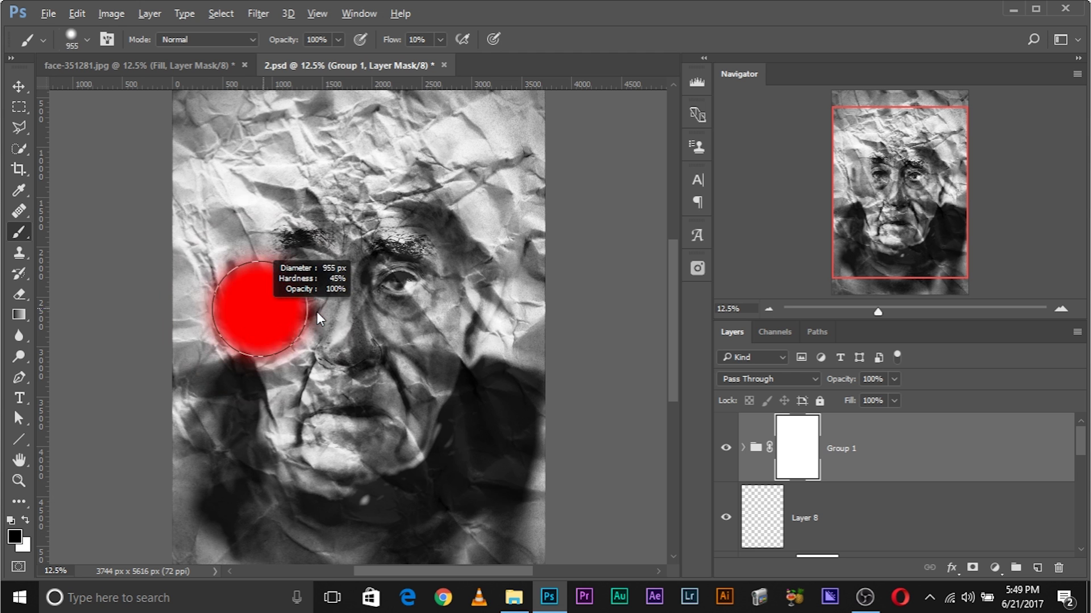
left_click_drag(318, 318, 347, 318)
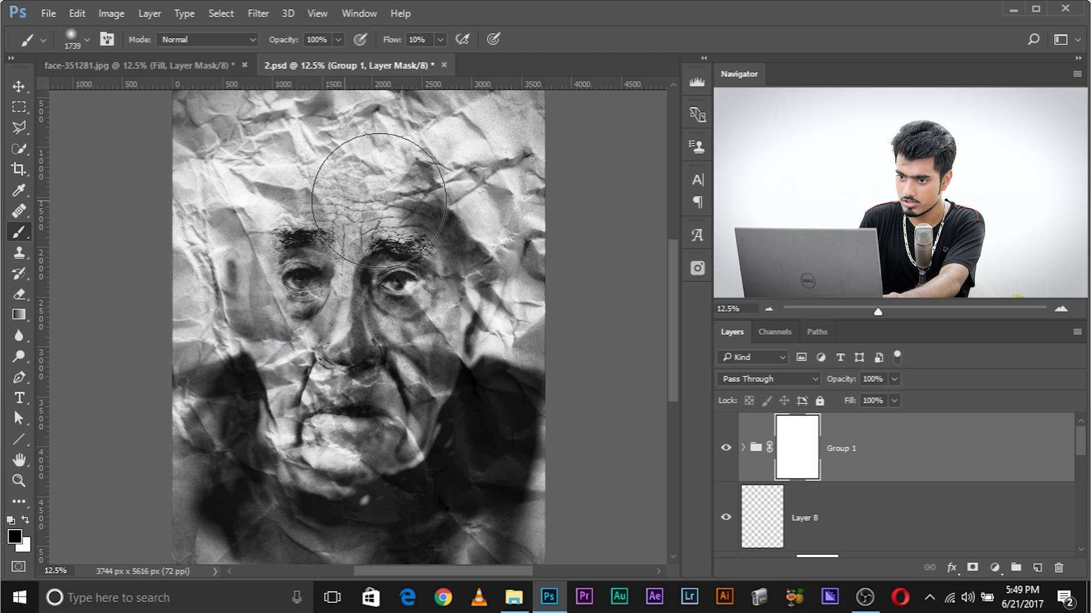
mouse_move(315, 363)
left_mouse_down()
mouse_move(322, 448)
mouse_move(337, 379)
mouse_move(309, 347)
mouse_move(335, 377)
mouse_move(373, 347)
mouse_move(316, 298)
mouse_move(323, 265)
mouse_move(383, 223)
mouse_move(369, 374)
mouse_move(379, 141)
mouse_move(395, 178)
mouse_move(452, 173)
mouse_move(464, 141)
left_mouse_up()
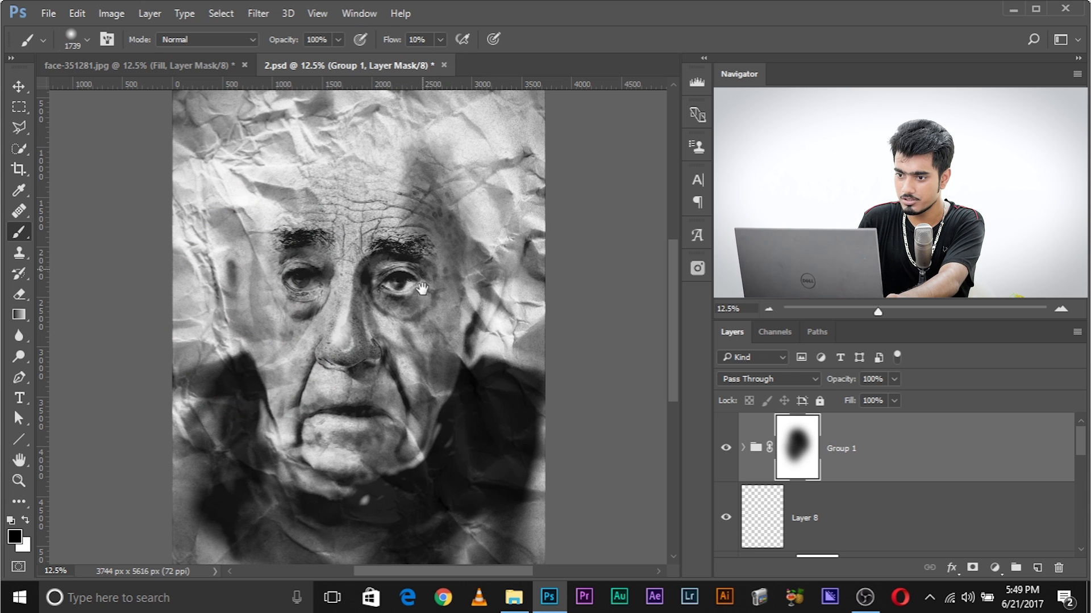
left_click_drag(414, 287, 419, 324)
left_click_drag(440, 259, 458, 141)
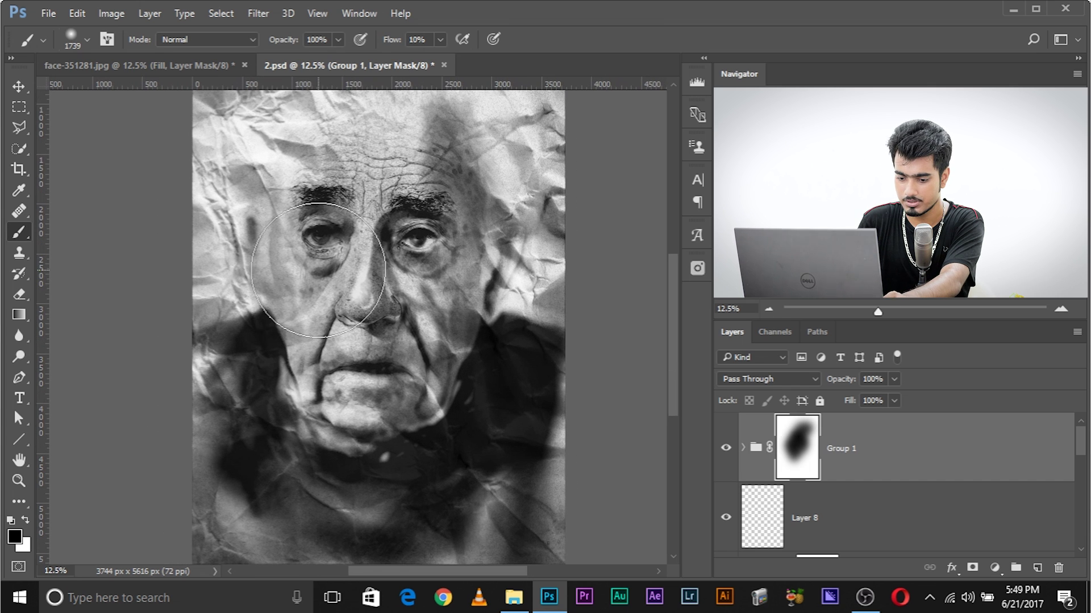
Restore the paper around the left eye, then hide it in the top-left area and over the lower-right shoulder.
key("x")
left_click_drag(304, 277, 310, 312)
left_click_drag(398, 114, 379, 182)
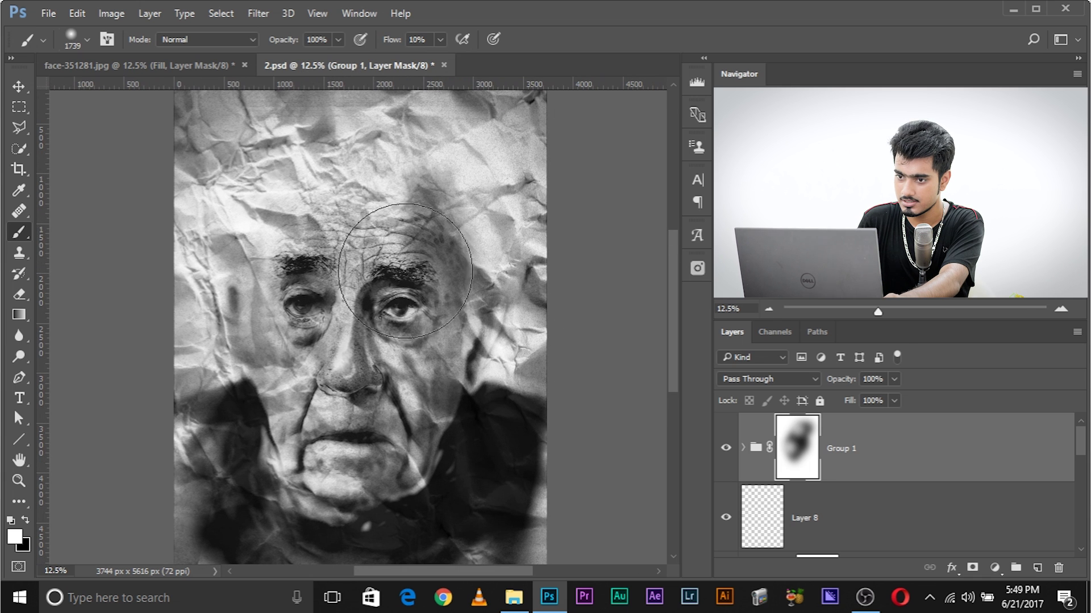
key("x")
mouse_move(240, 159)
left_mouse_down()
mouse_move(243, 182)
mouse_move(238, 165)
left_mouse_up()
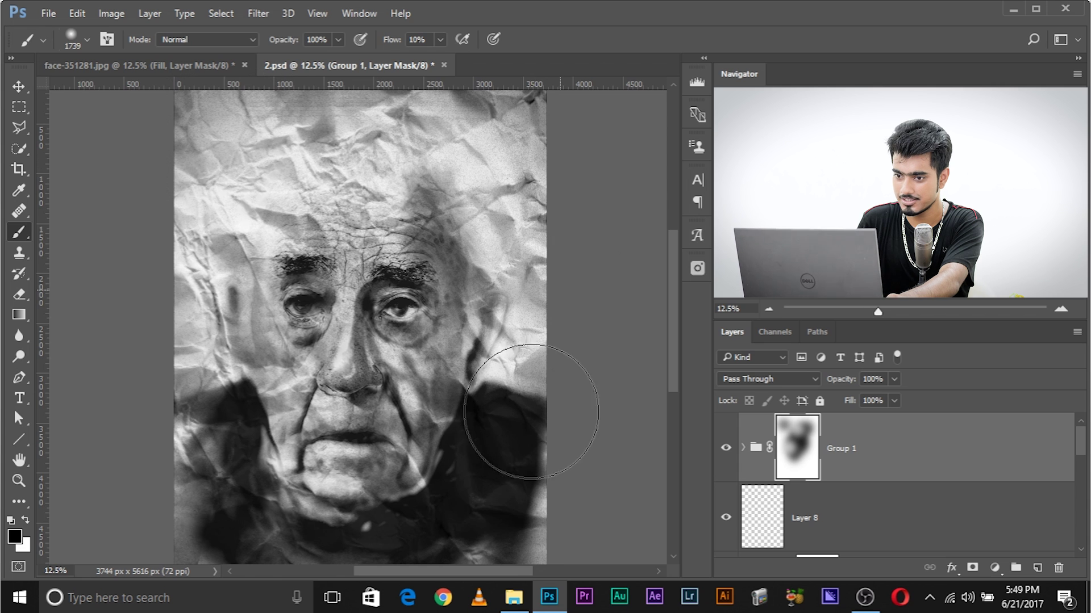
left_click_drag(499, 438, 497, 302)
mouse_move(488, 401)
left_mouse_down()
mouse_move(540, 427)
mouse_move(499, 402)
left_mouse_up()
Paint the paper texture back over the forehead and face, then zoom out to view the whole portrait.
left_click_drag(571, 434, 572, 438)
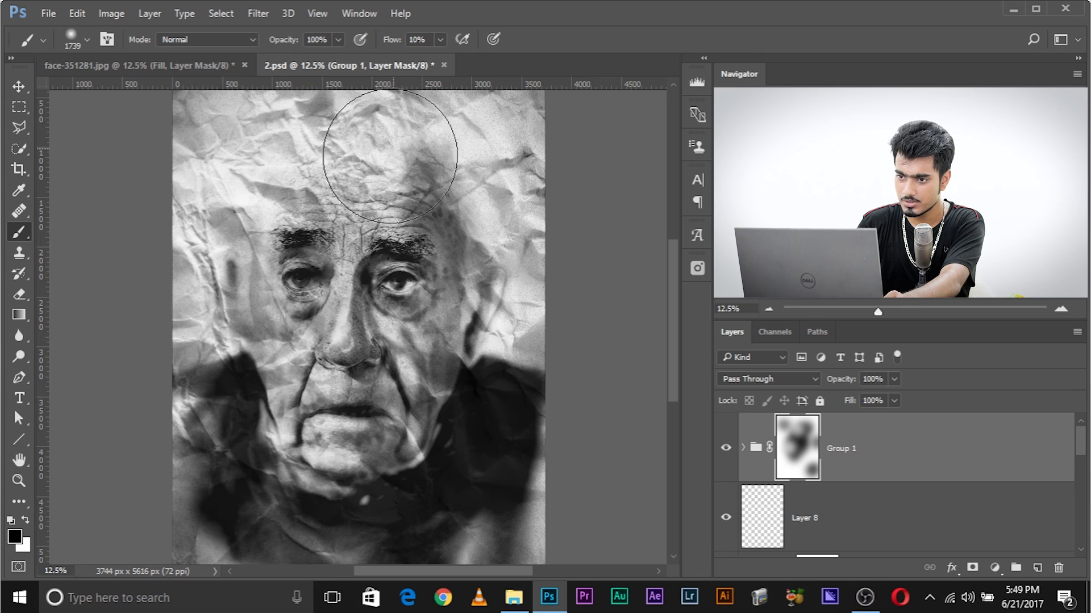
key("x")
mouse_move(383, 191)
left_mouse_down()
mouse_move(280, 231)
mouse_move(426, 389)
mouse_move(511, 439)
left_mouse_up()
scroll(616, 422, "down", 3)
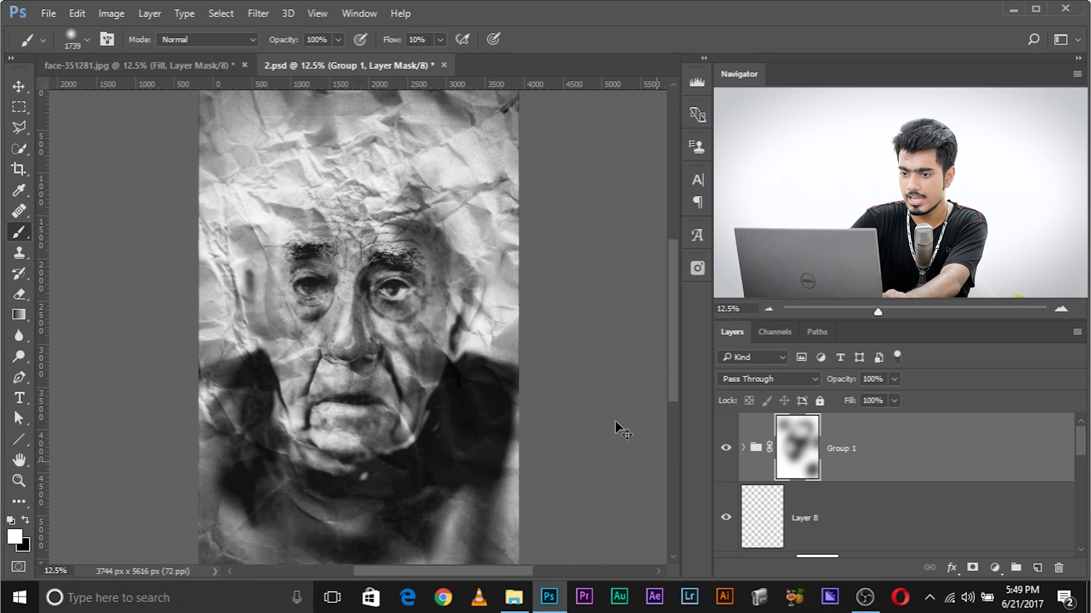
key("ctrl+minus")
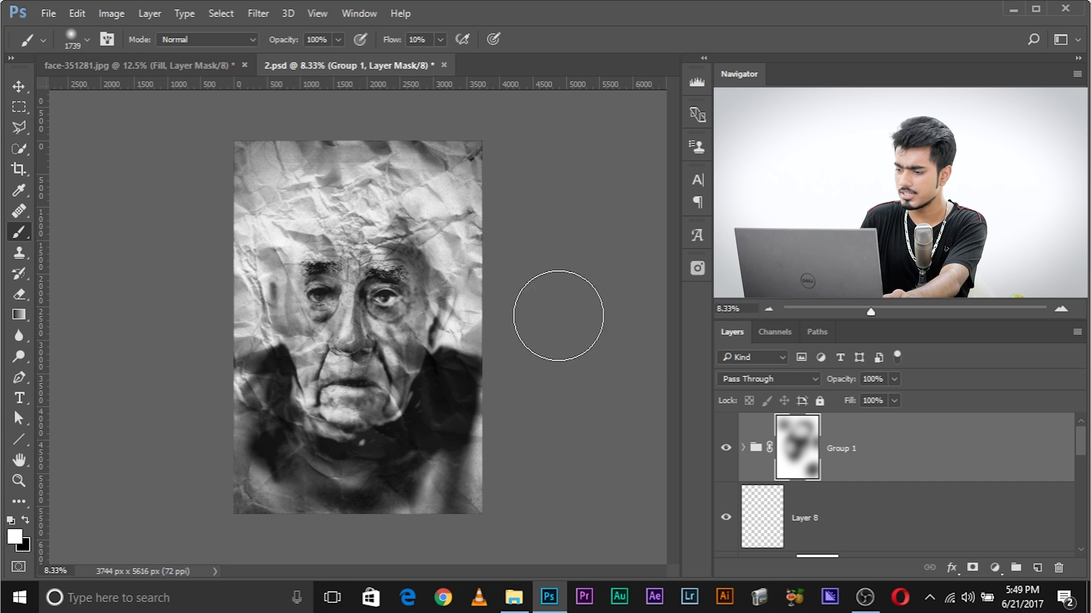
left_click(994, 568)
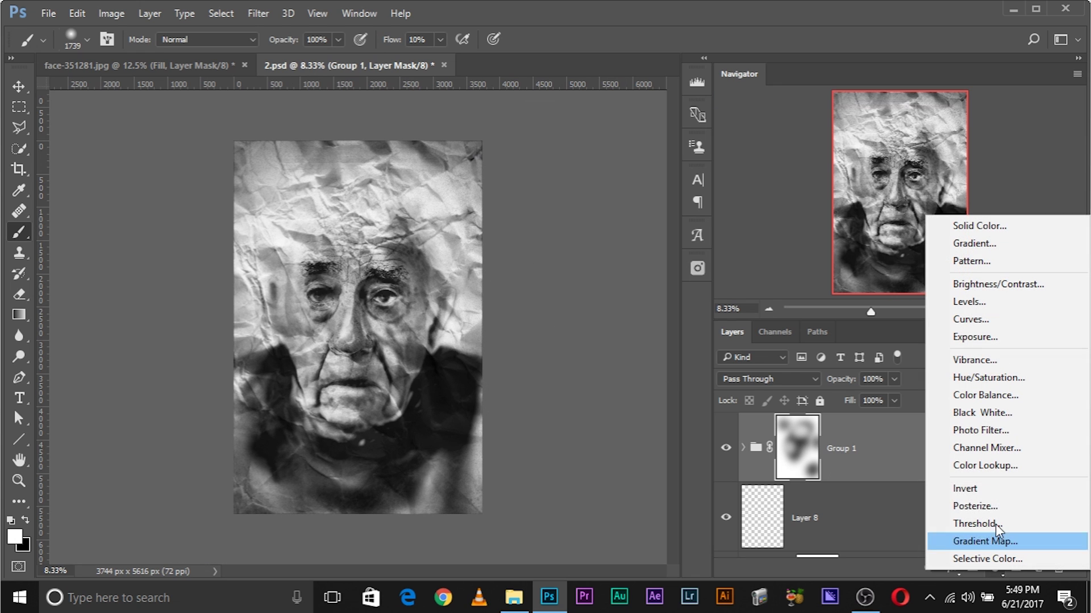
Add a Color Lookup layer using Crisp_Warm.look and toggle its visibility to compare the warm tint.
left_click(995, 476)
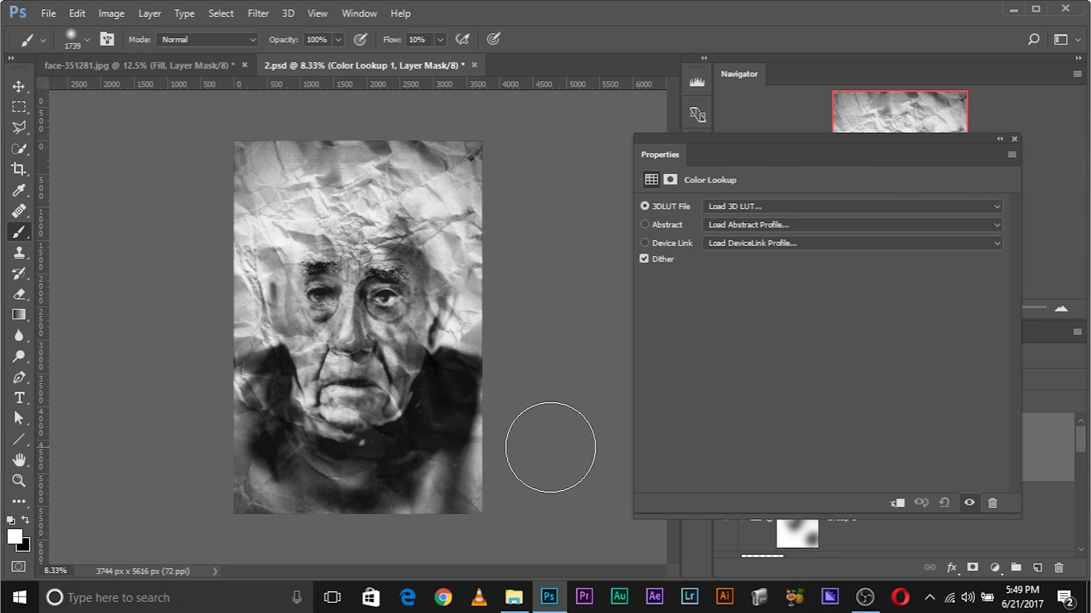
left_click(757, 215)
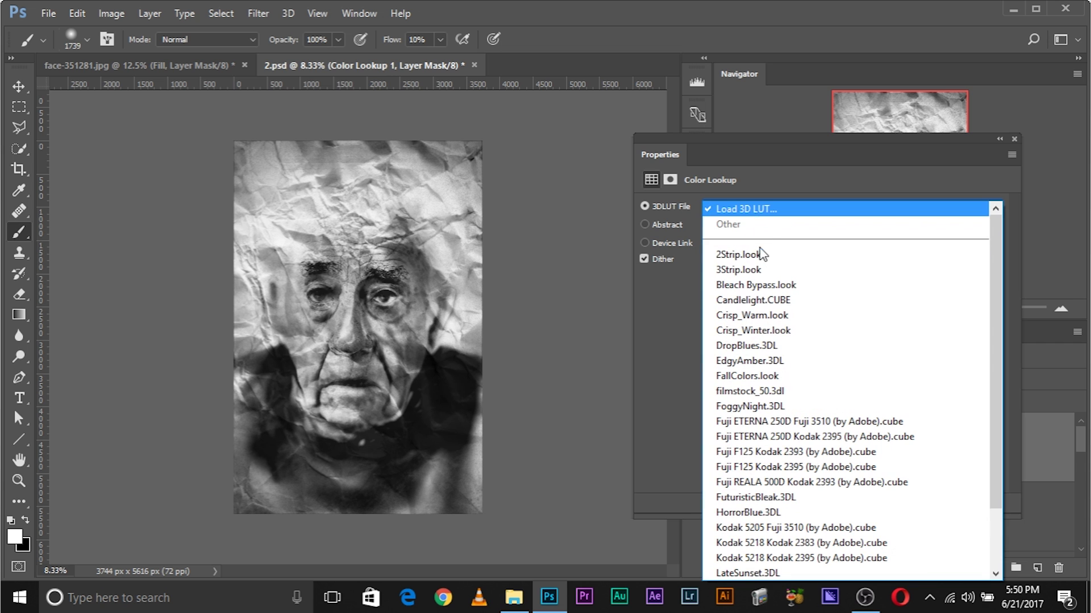
left_click(755, 317)
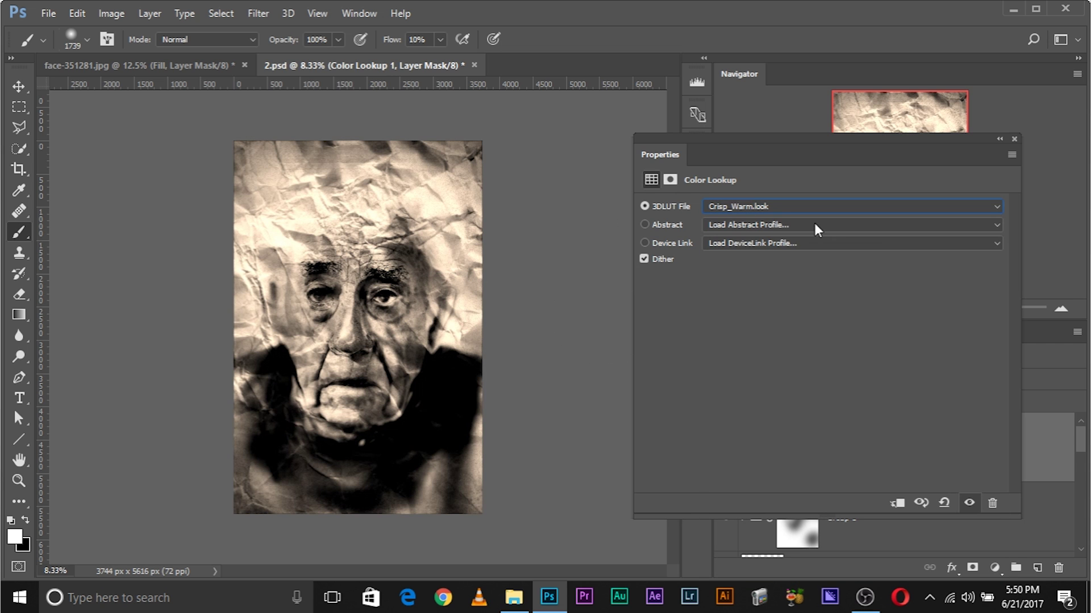
left_click(1014, 139)
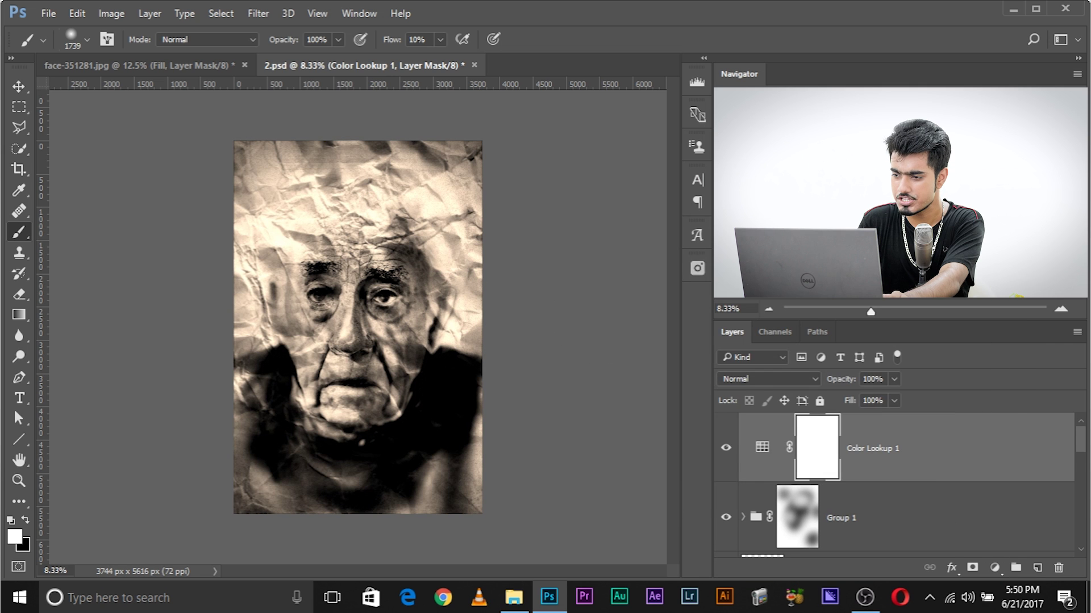
left_click(725, 451)
left_click(726, 451)
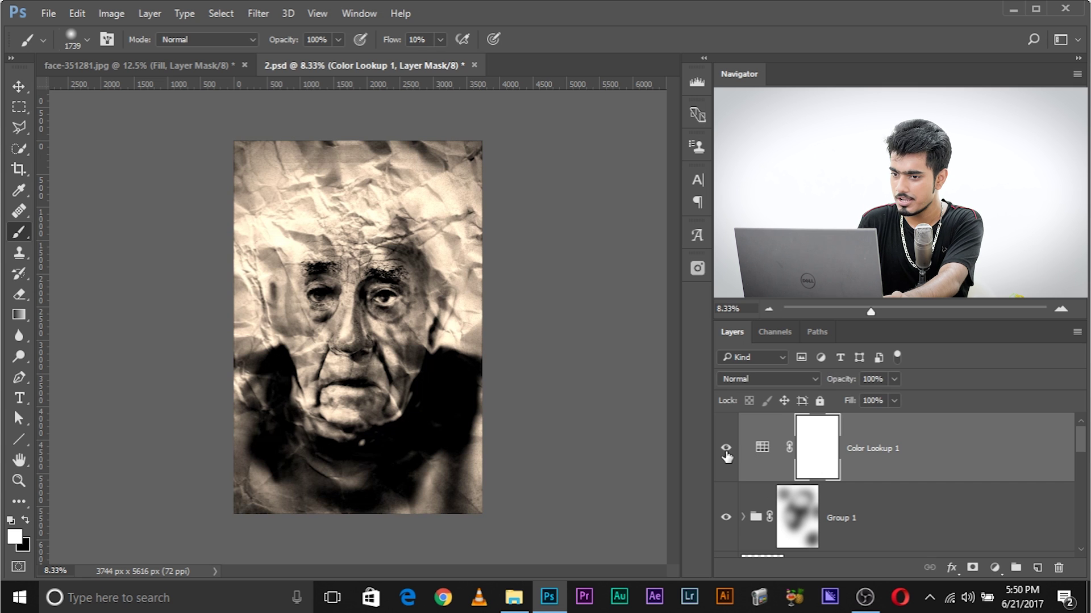